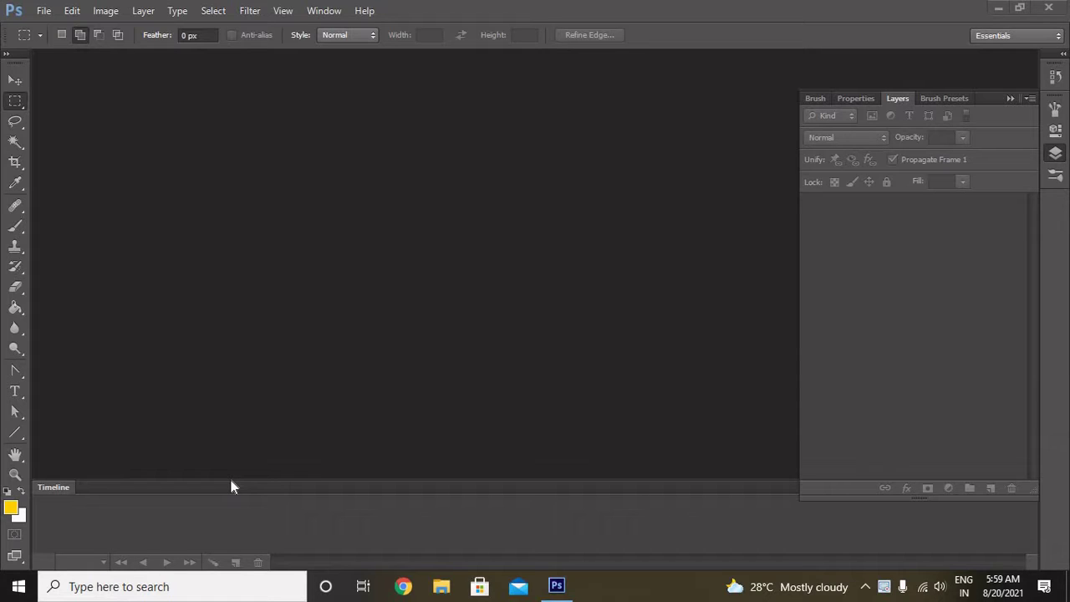
Step: Create a new 1024 x 768 px document using the Web preset
left_click(42, 11)
left_click(42, 26)
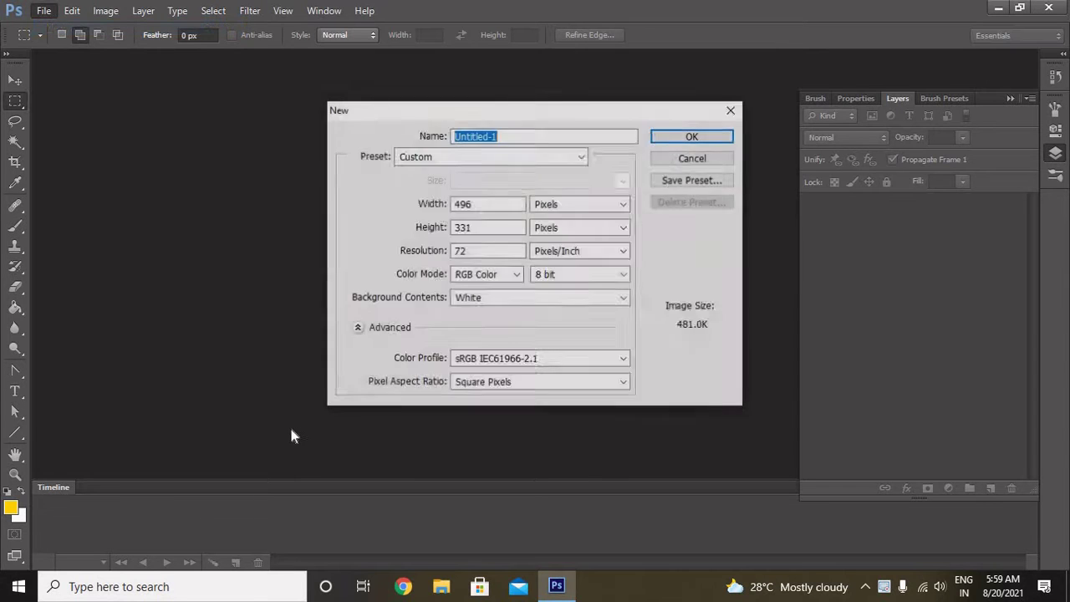
left_click(489, 154)
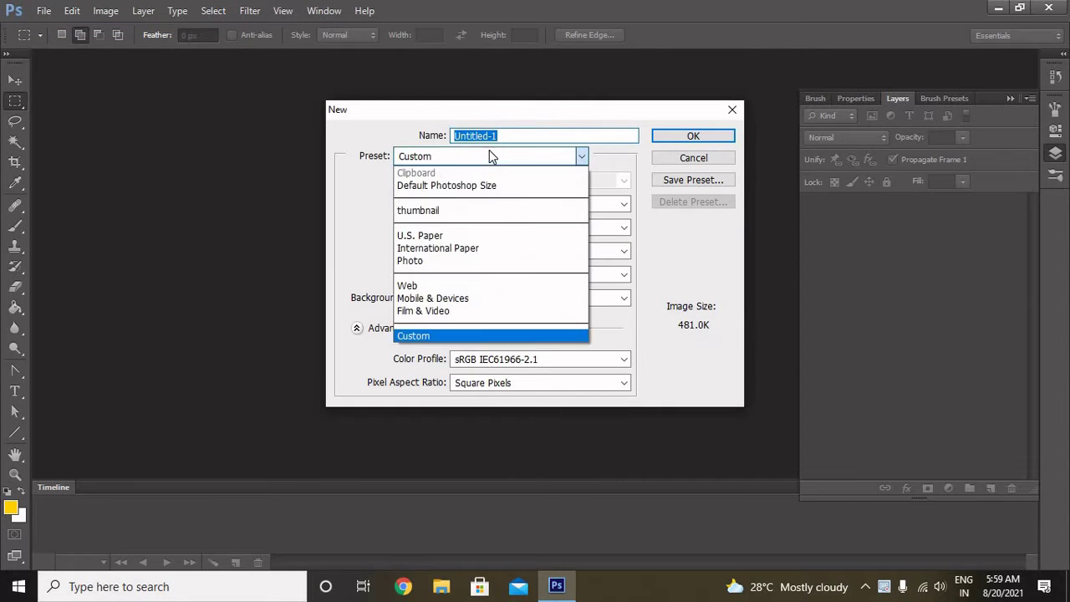
left_click(478, 285)
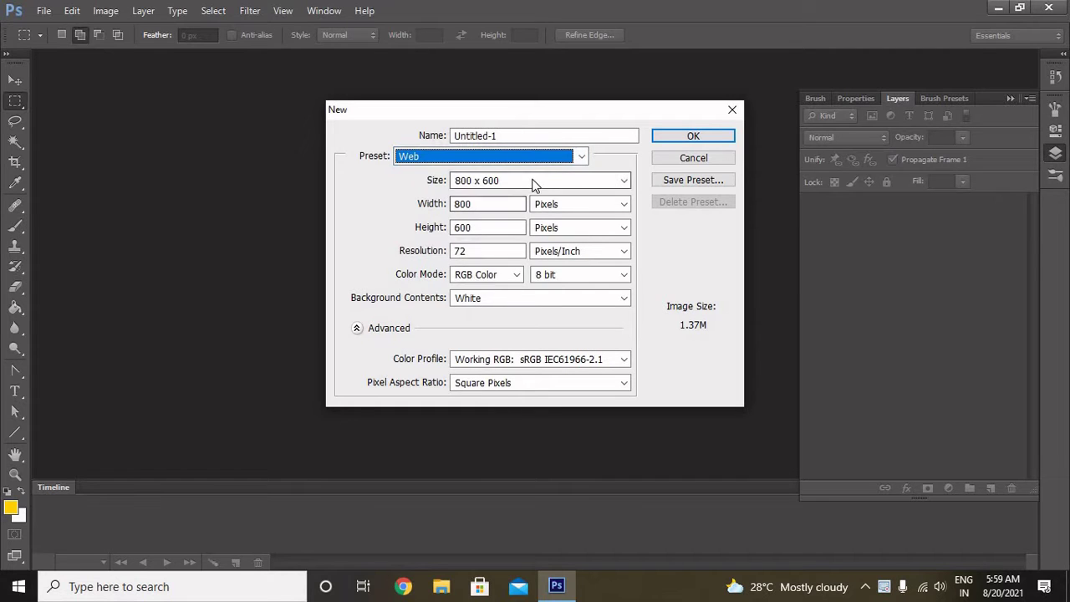
left_click(535, 183)
left_click(524, 216)
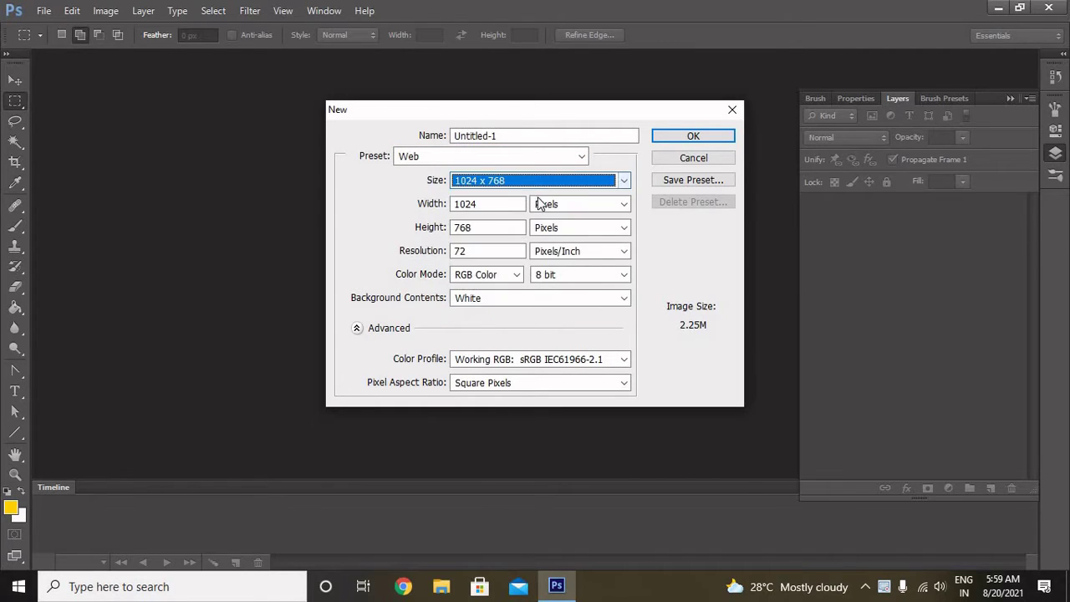
left_click(683, 136)
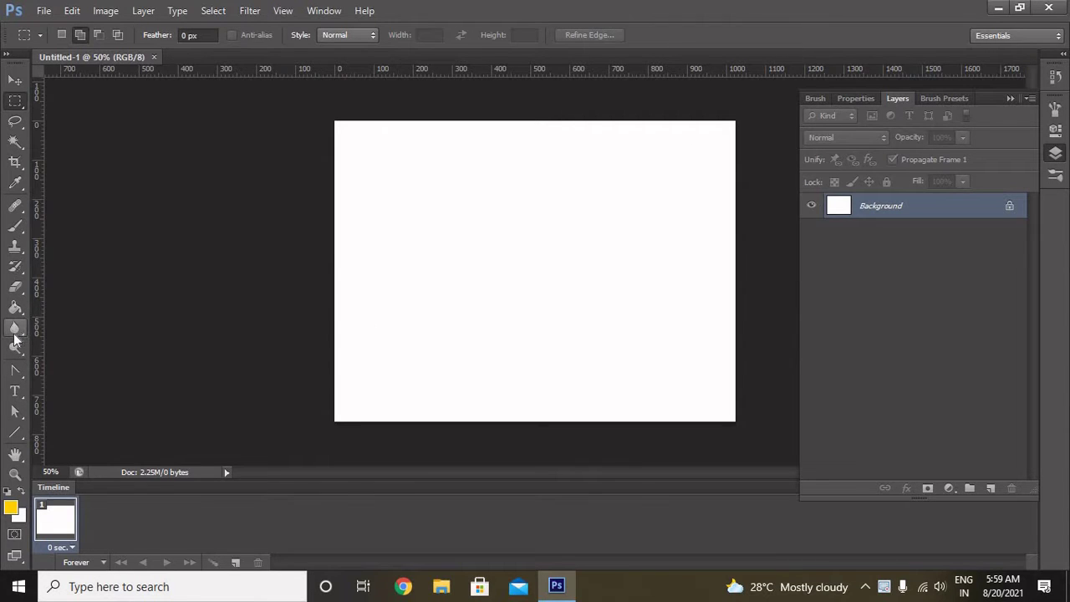
Step: Switch to the Paint Bucket and fill the canvas with the current yellow colour
left_click(14, 307)
right_click(15, 308)
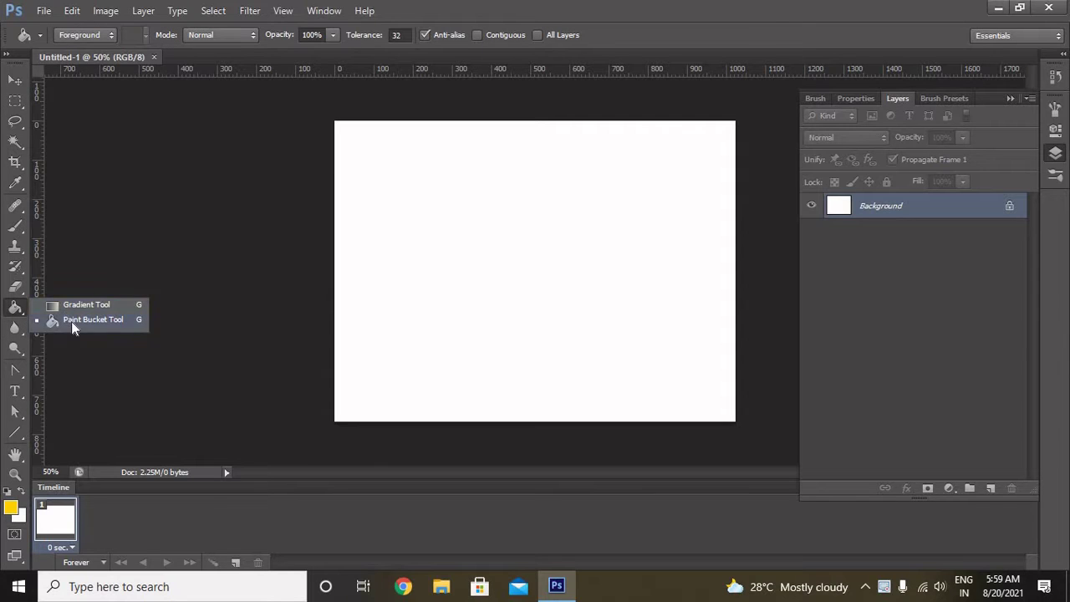
left_click(71, 321)
left_click(430, 218)
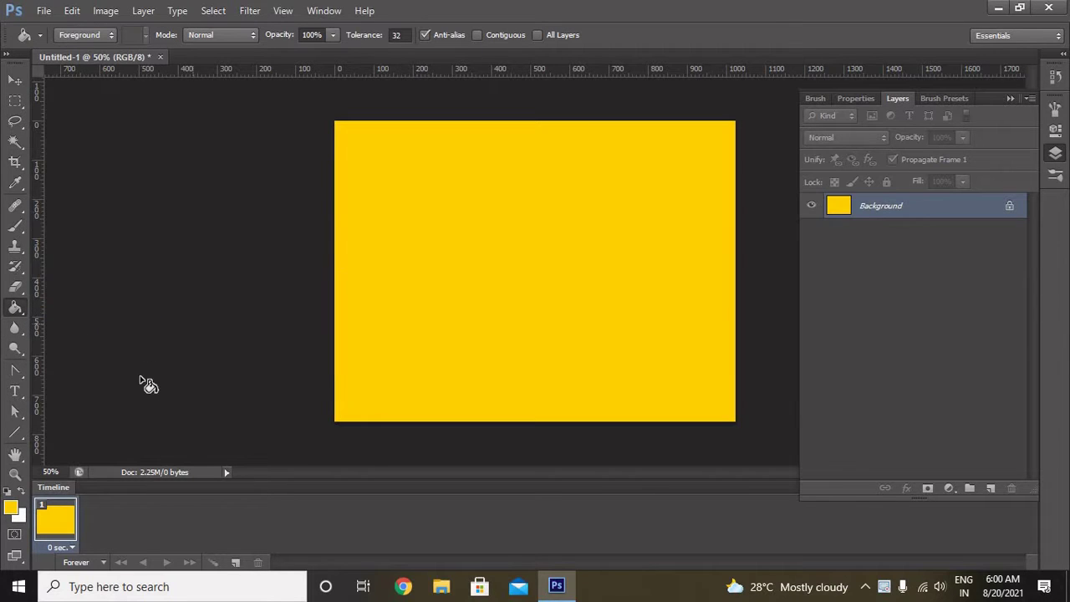
Step: Set the foreground colour to blue 0084c2 and fill the canvas with it
left_click(11, 507)
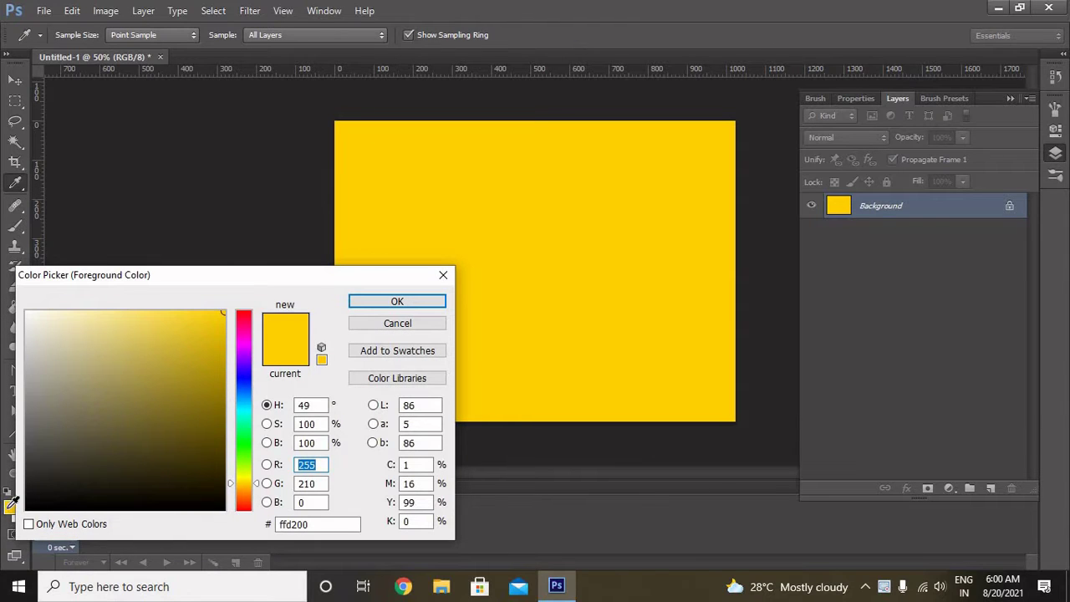
left_click_drag(200, 425, 221, 365)
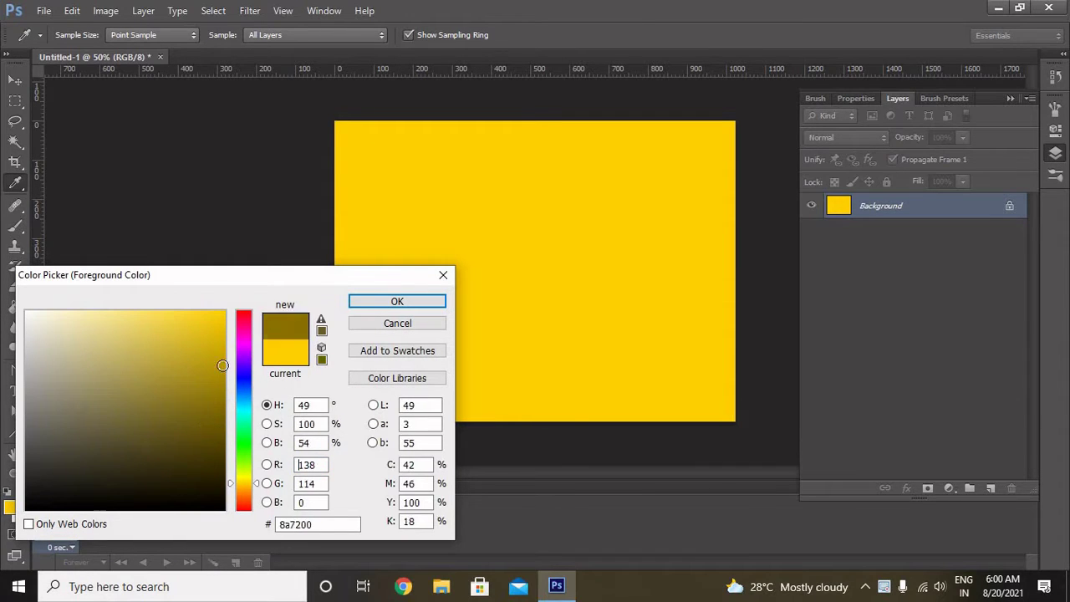
mouse_move(245, 430)
left_mouse_down()
mouse_move(245, 399)
mouse_move(223, 358)
left_mouse_up()
left_click(205, 401)
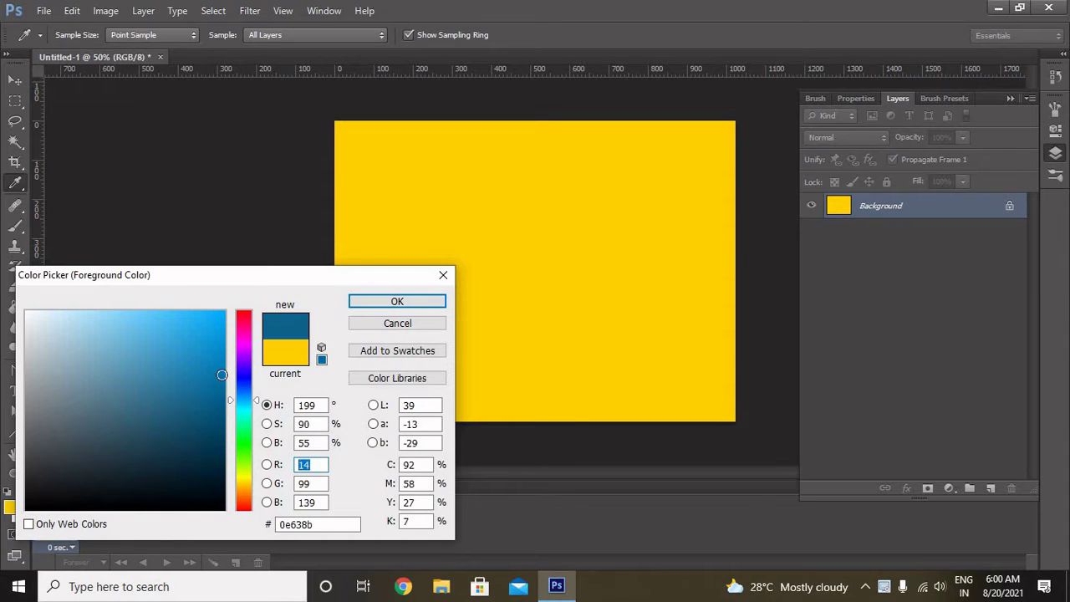
left_click(365, 305)
left_click(491, 284)
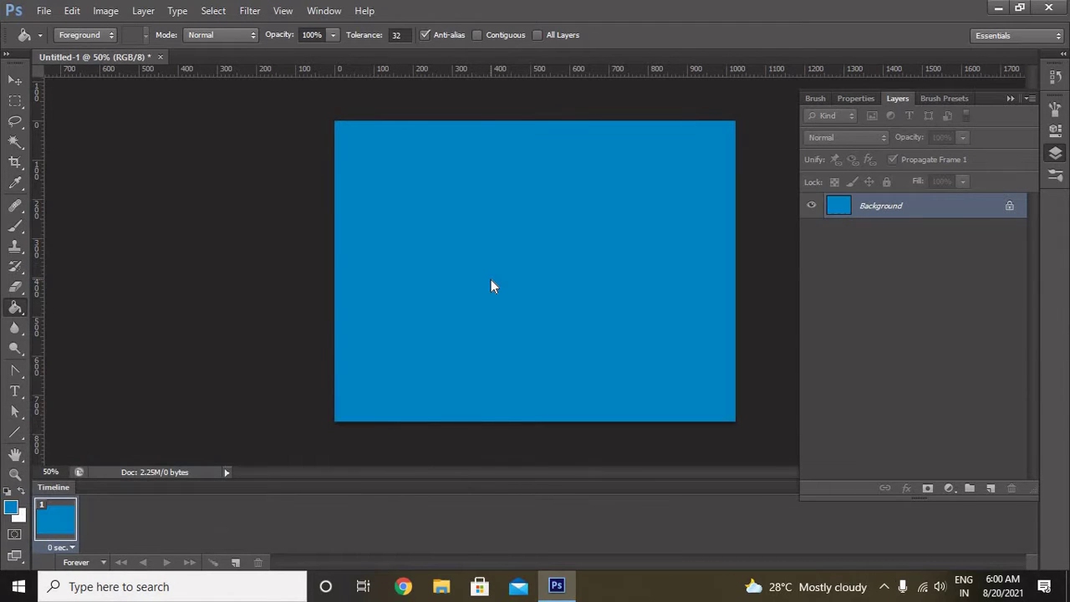
Step: Select the Gradient tool and set the gradient's left stop to bright blue 06a3ec
right_click(15, 307)
left_click(85, 306)
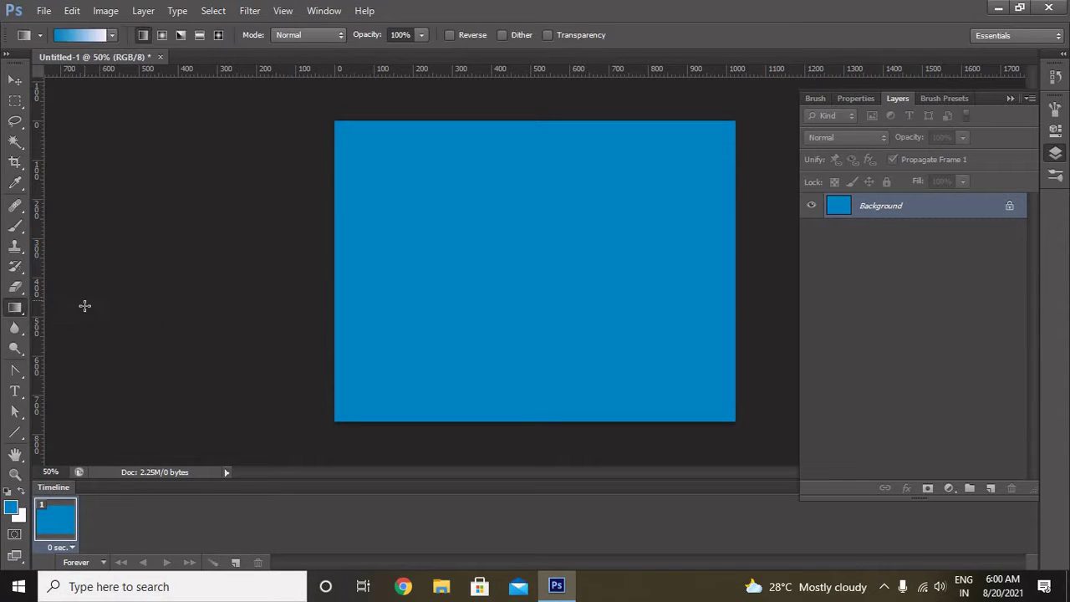
left_click(109, 36)
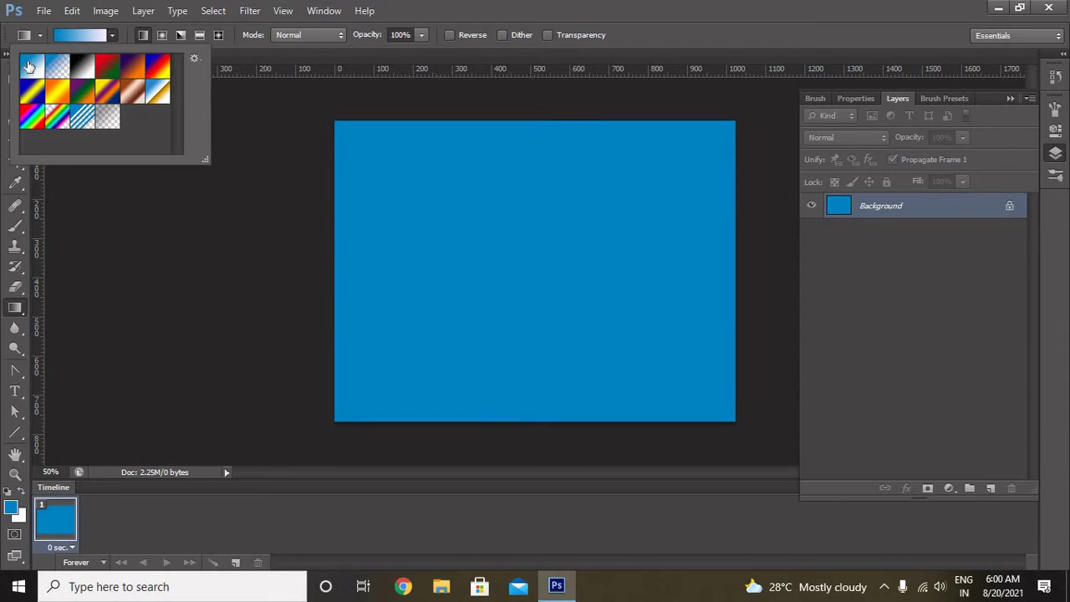
left_click(93, 36)
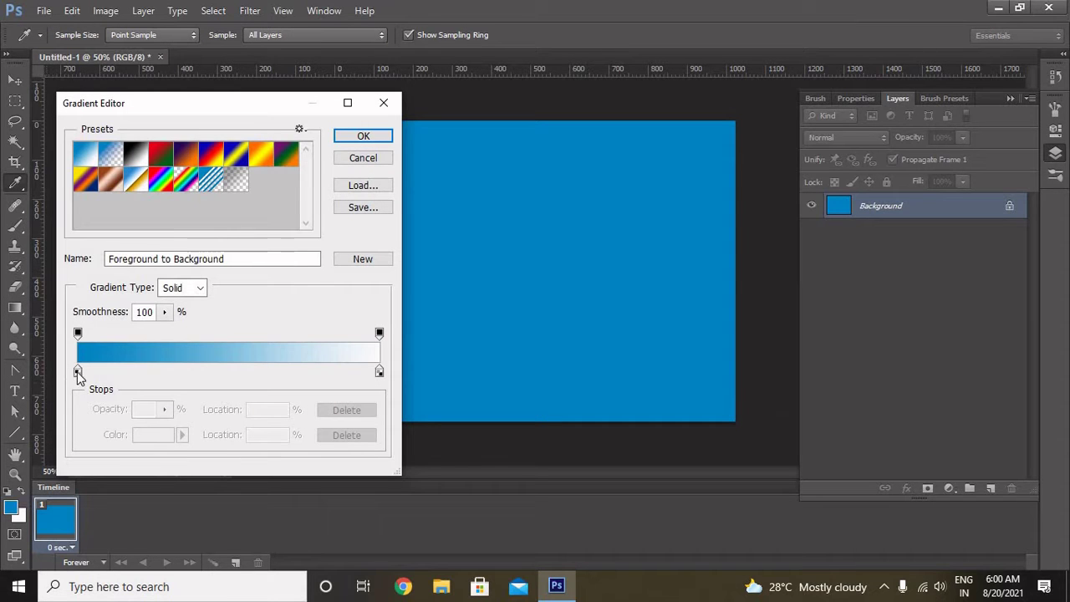
left_click(77, 371)
left_click(150, 436)
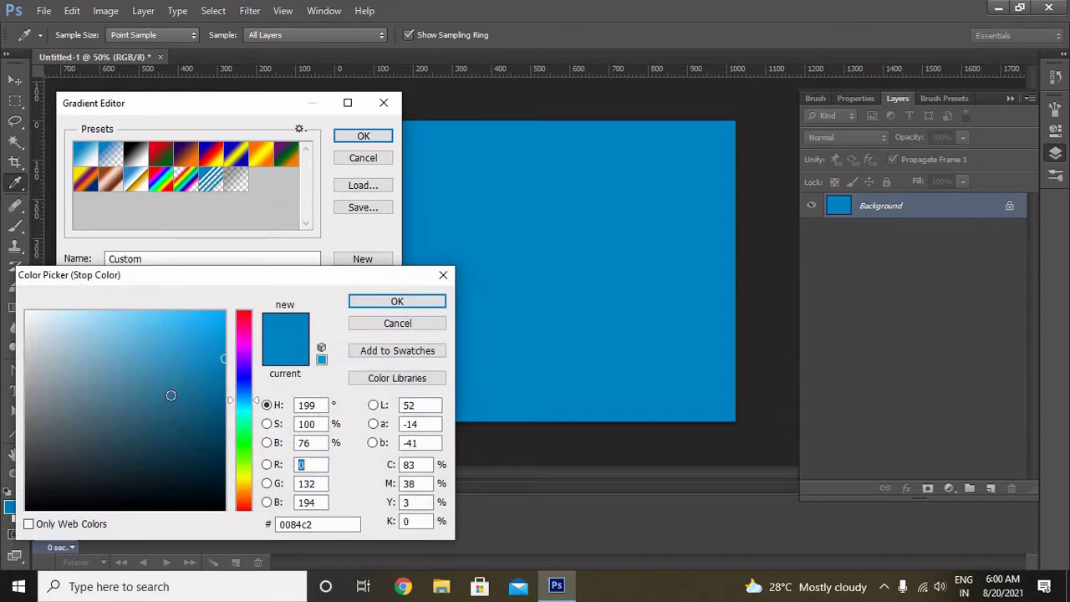
left_click_drag(208, 326, 216, 325)
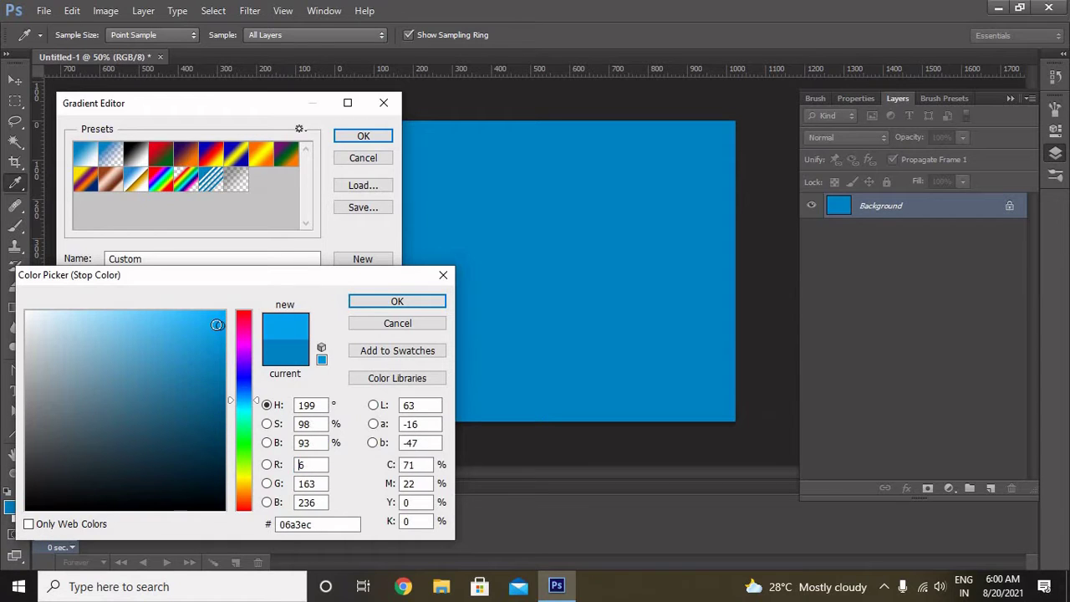
left_click(397, 300)
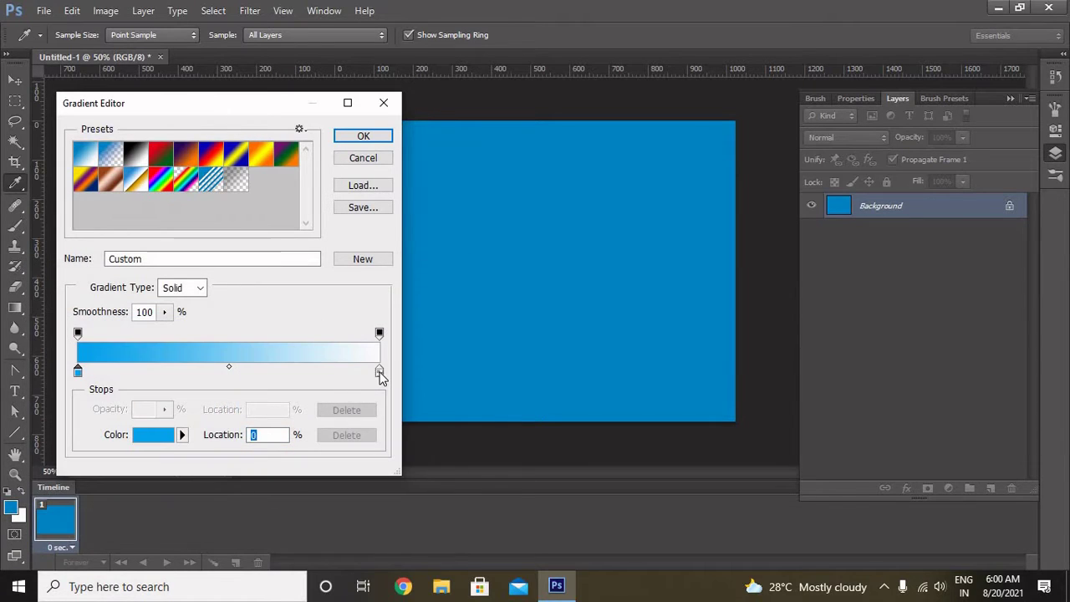
Step: Set the gradient's right stop to the darker blue 086895
left_click(380, 372)
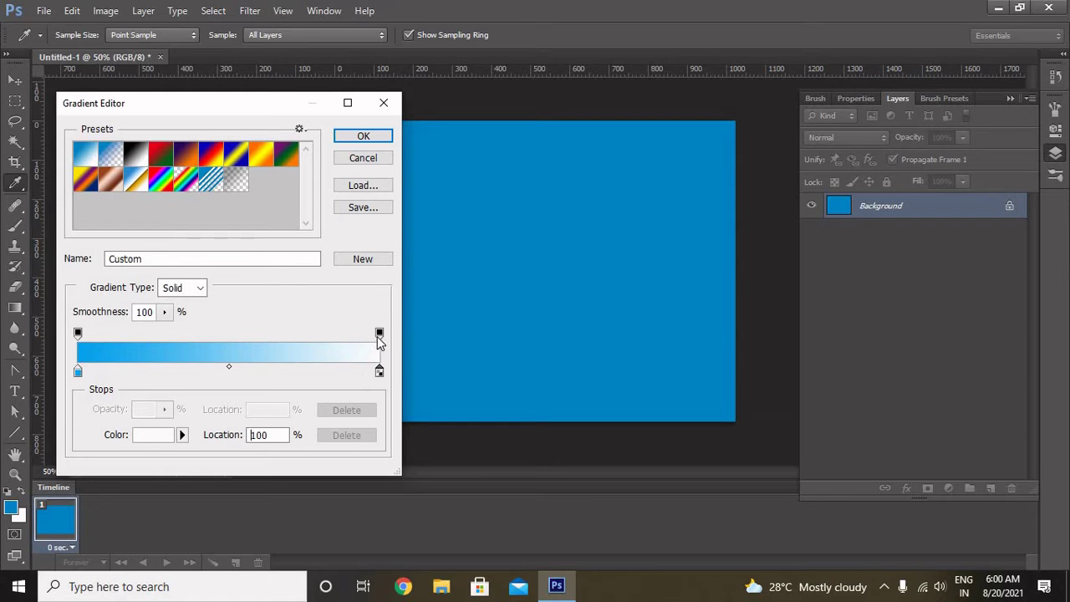
left_click(135, 437)
left_click_drag(220, 326, 233, 383)
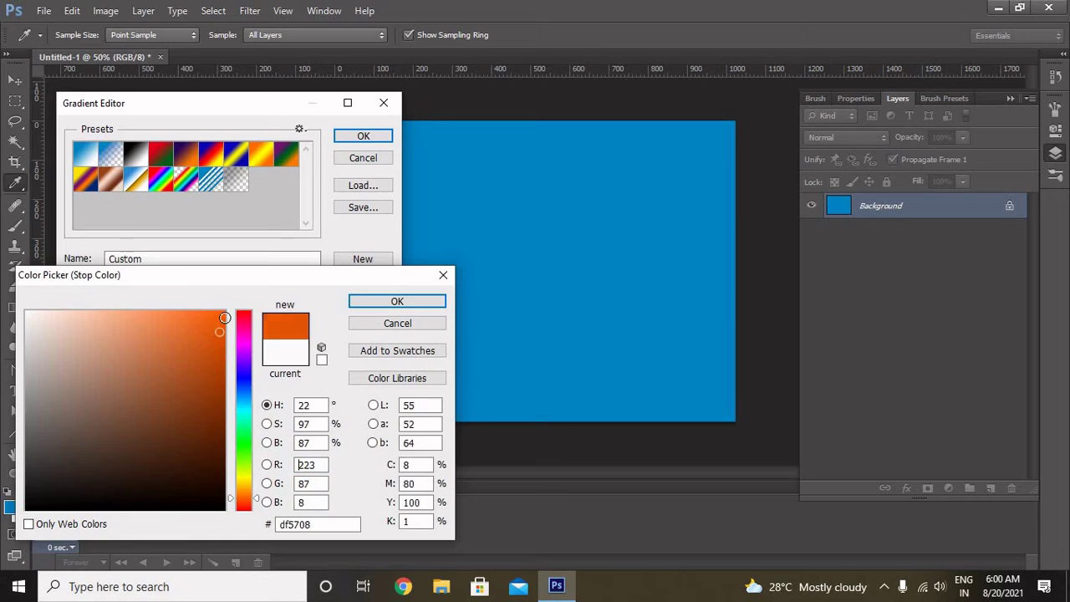
left_click(241, 395)
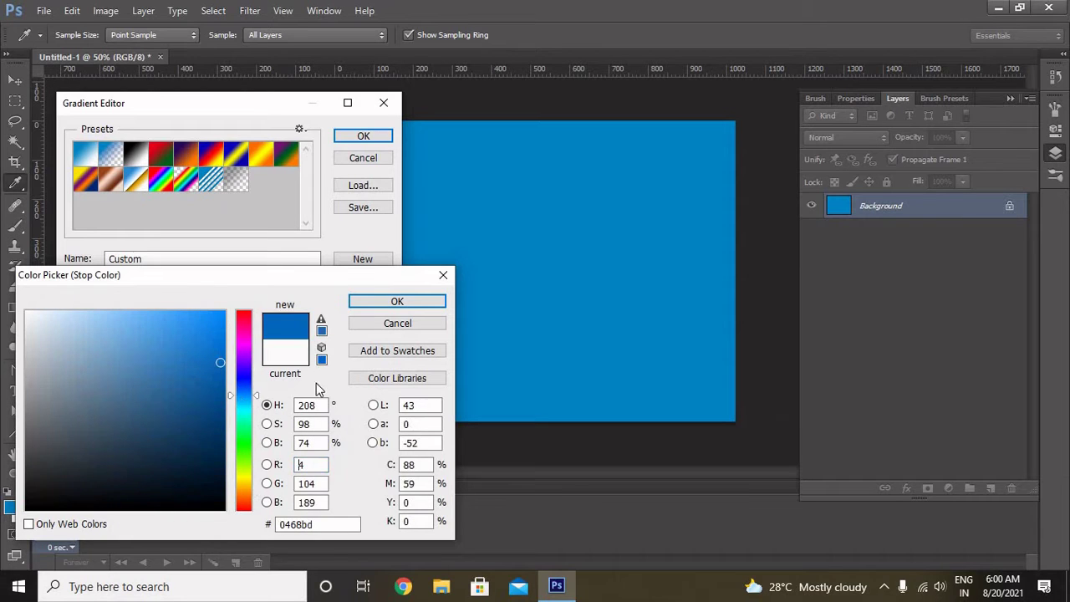
left_click(525, 312)
left_click_drag(214, 365, 214, 394)
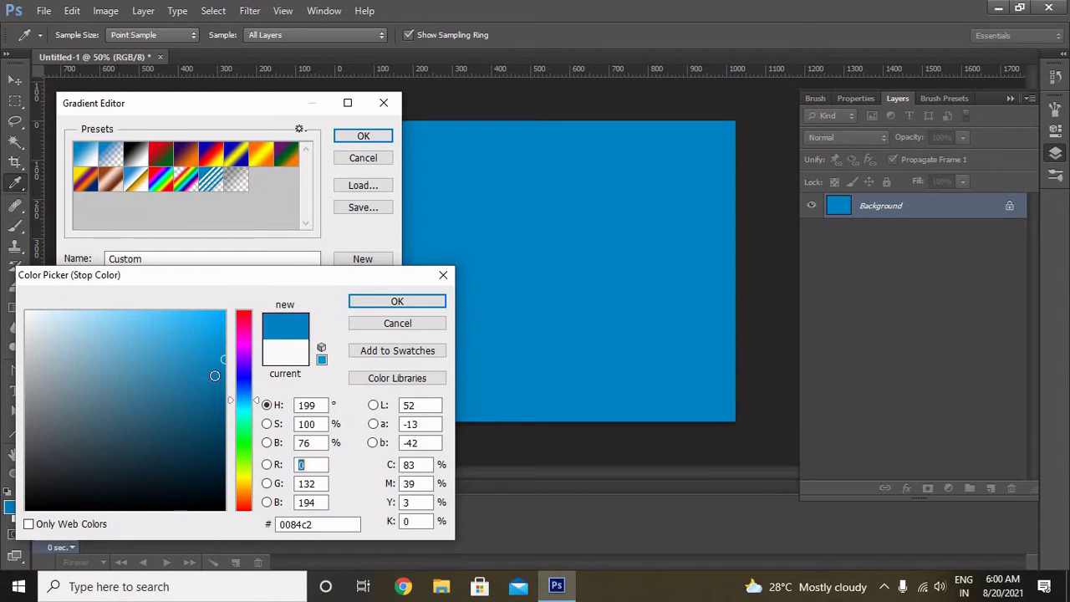
left_click(375, 301)
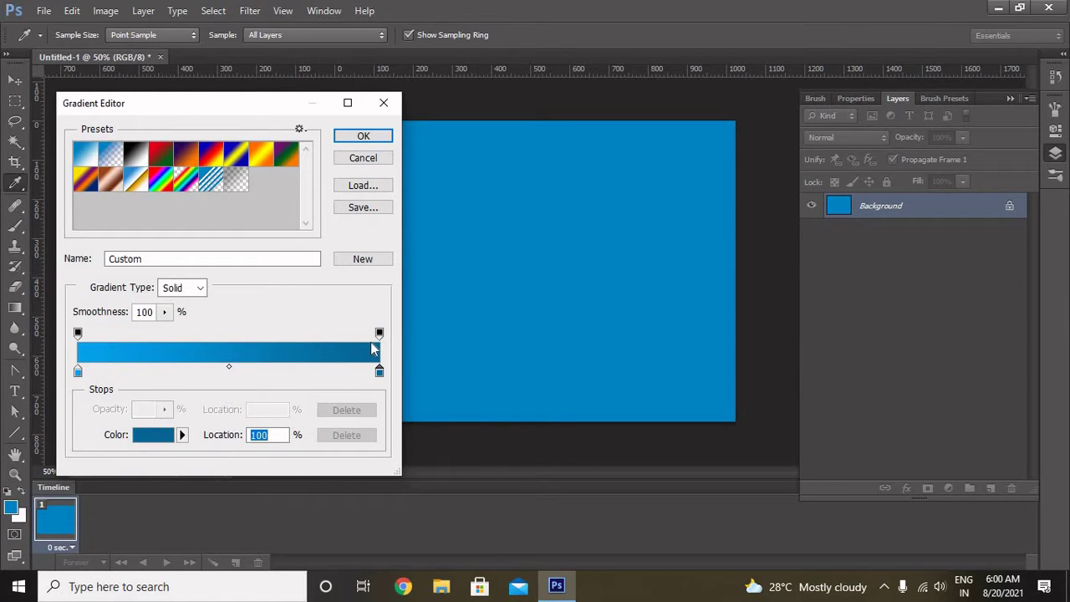
Step: Move that stop to the middle, add a navy 044d6f end stop, and confirm the gradient
left_click_drag(379, 371, 245, 371)
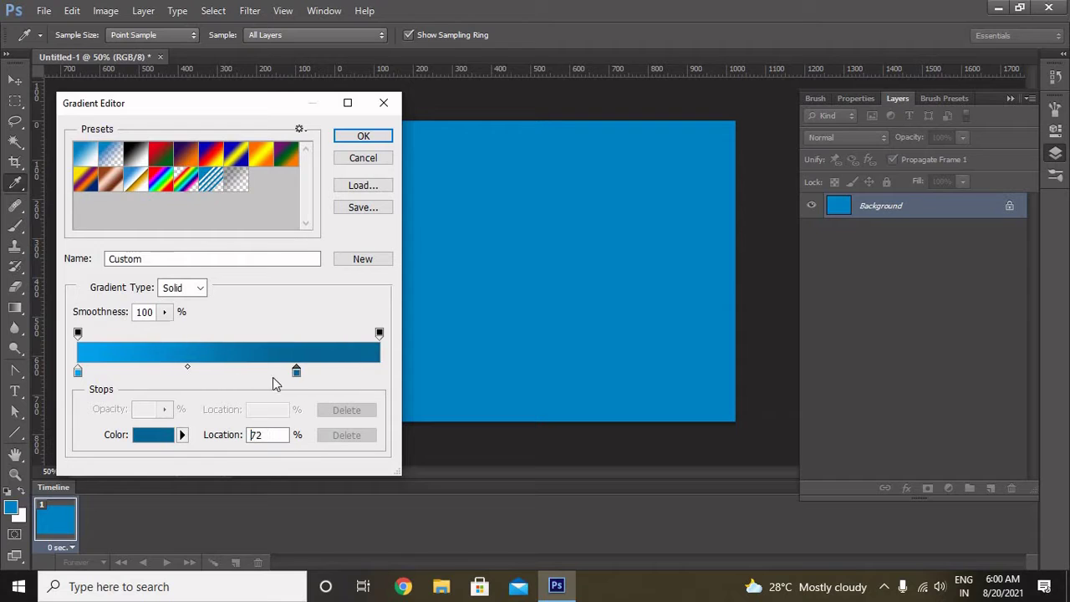
left_click(363, 372)
left_click_drag(362, 371, 391, 376)
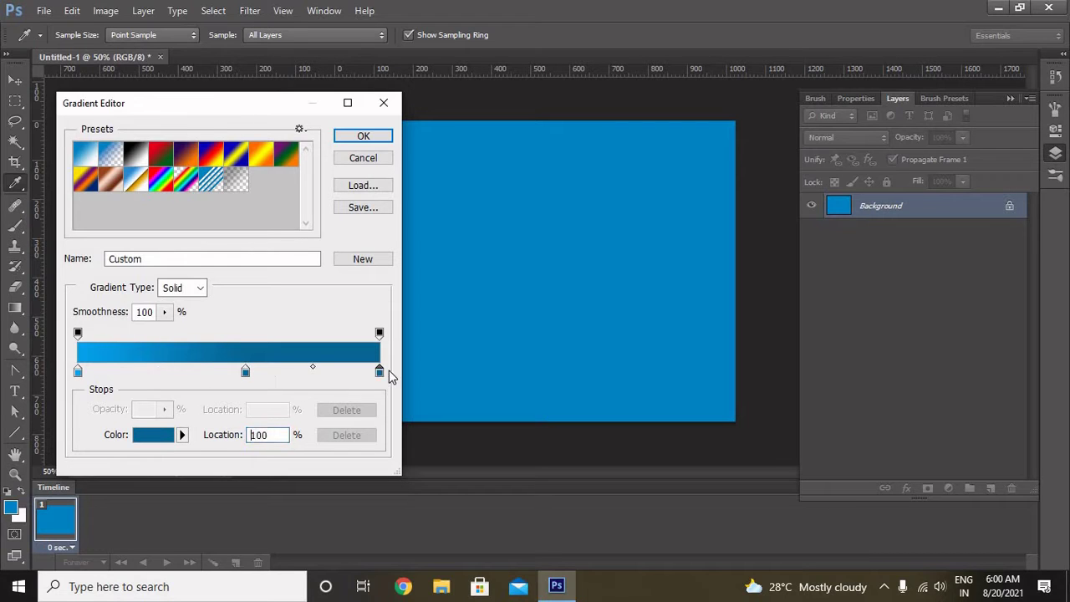
left_click(146, 435)
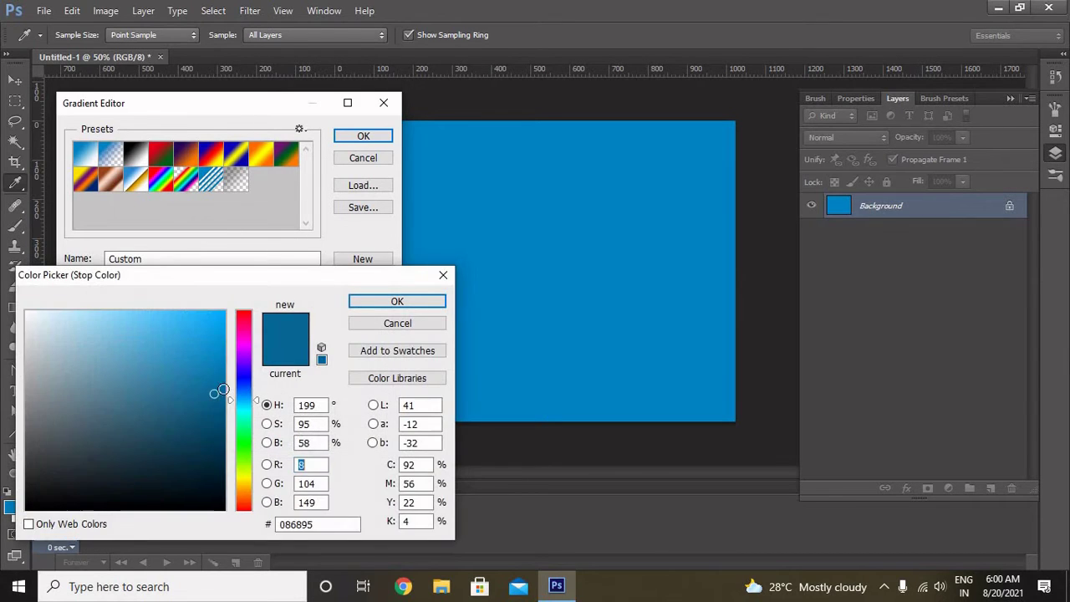
left_click_drag(214, 393, 218, 423)
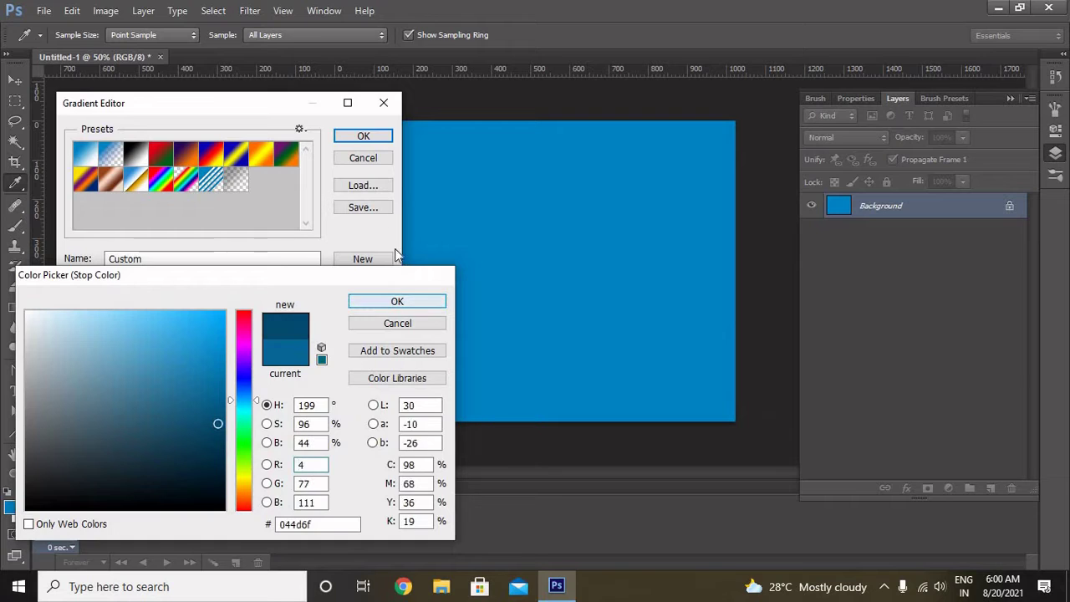
left_click(395, 303)
left_click(364, 137)
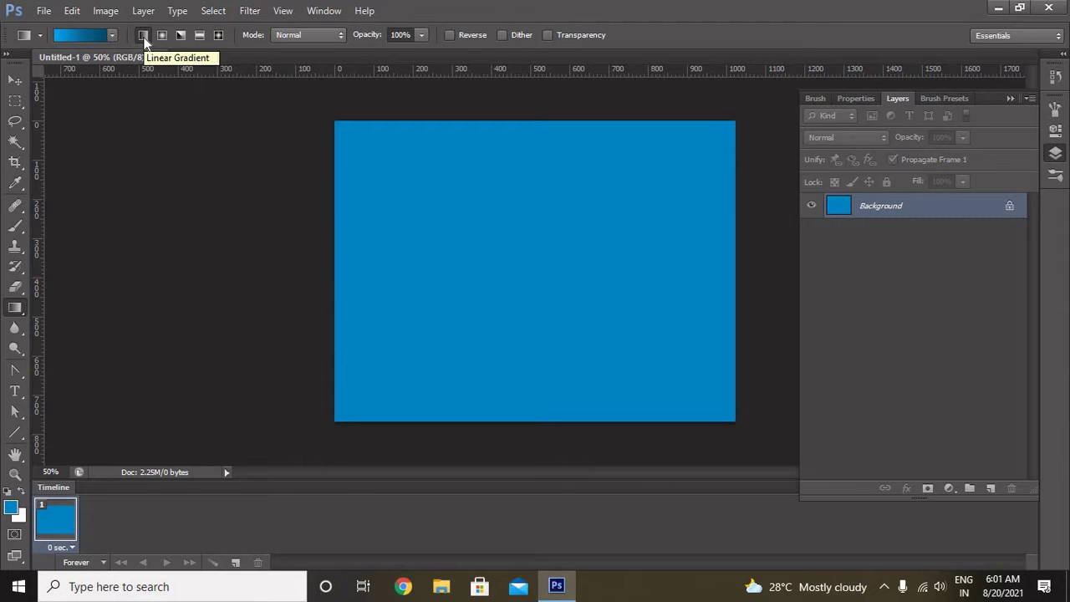
Step: Redraw the linear gradient diagonally several times, ending dark lower-left and light upper-right
left_click_drag(523, 220, 669, 349)
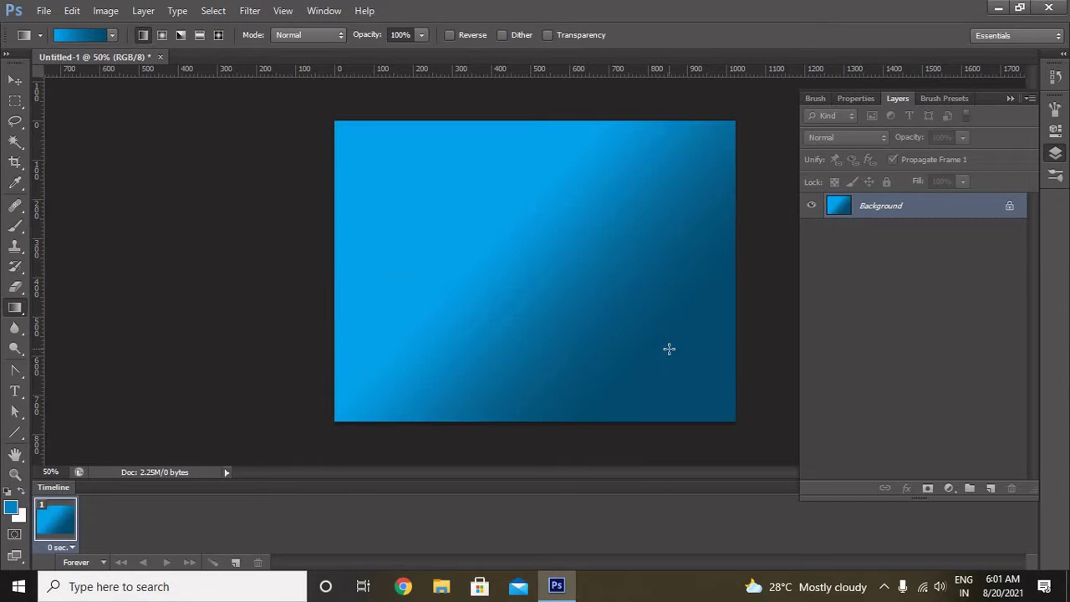
left_click_drag(481, 269, 535, 363)
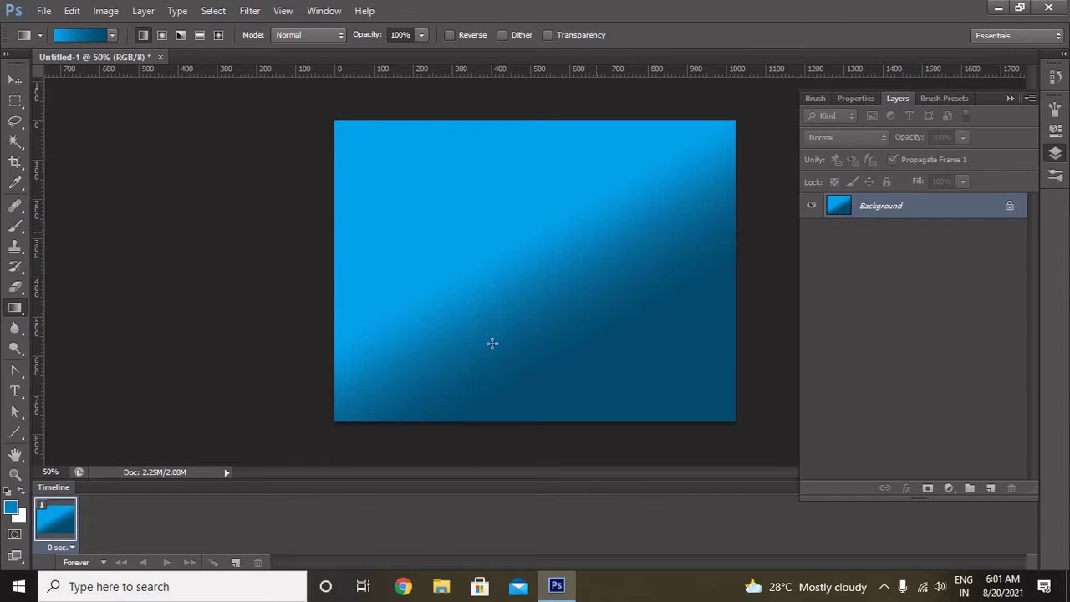
left_click_drag(473, 446, 550, 331)
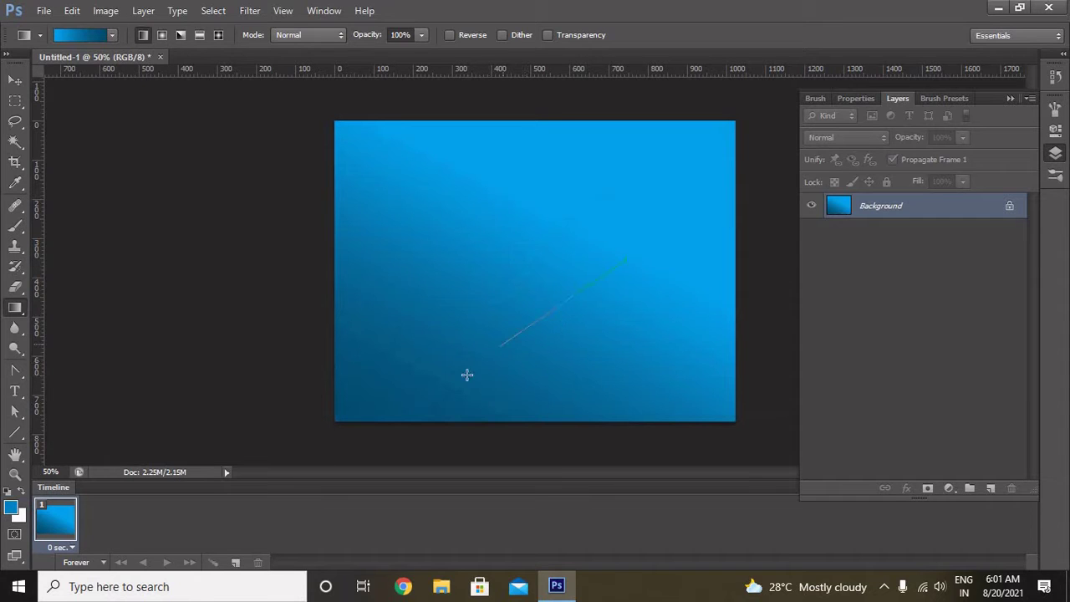
left_click_drag(625, 259, 465, 375)
left_click_drag(578, 272, 422, 425)
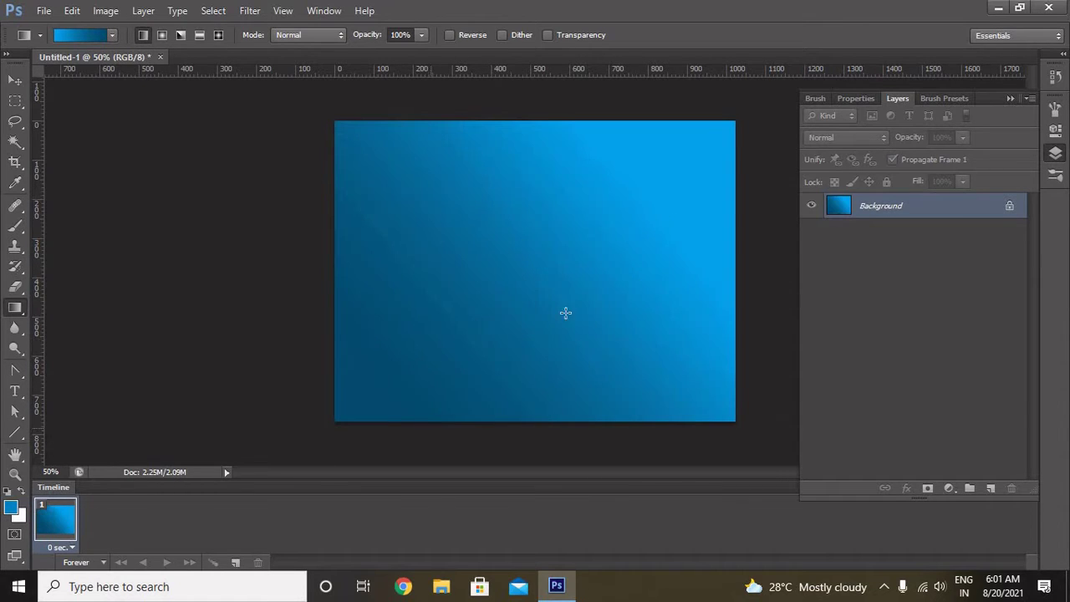
left_click_drag(508, 341, 547, 308)
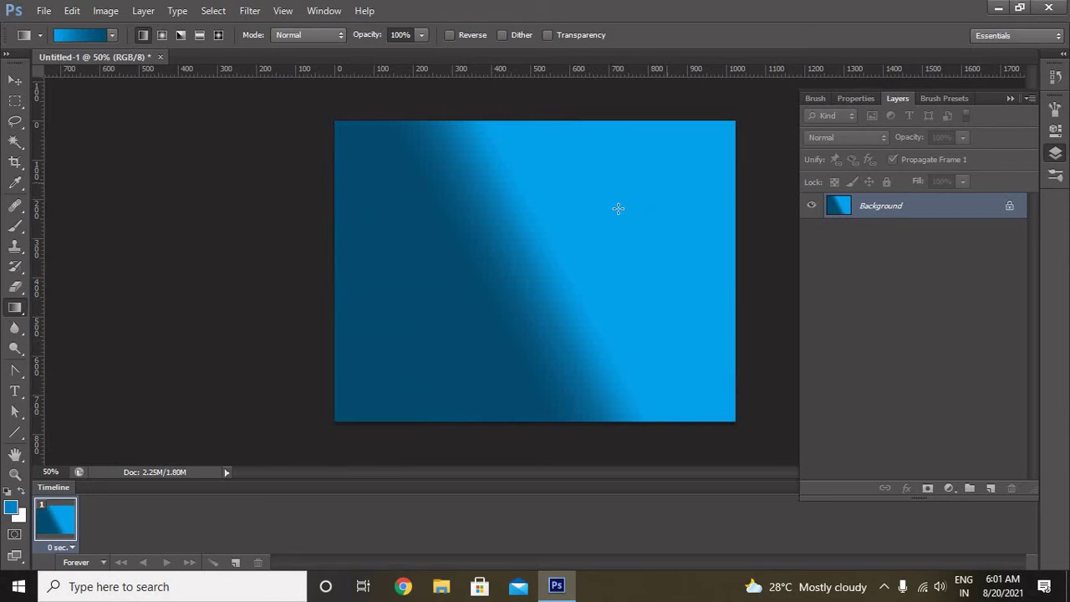
left_click_drag(535, 254, 535, 254)
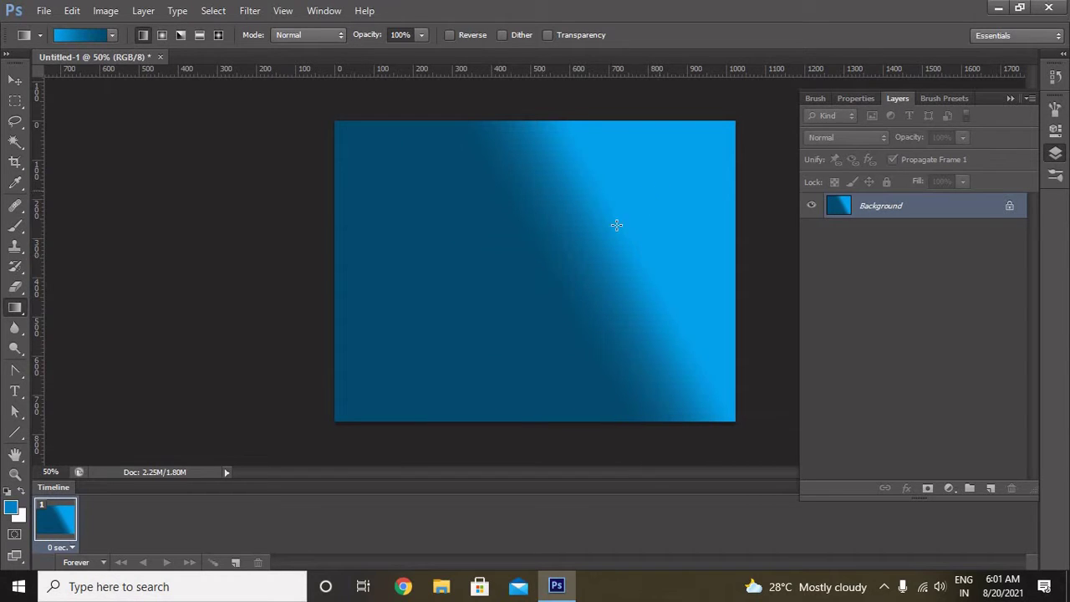
left_click_drag(616, 223, 411, 363)
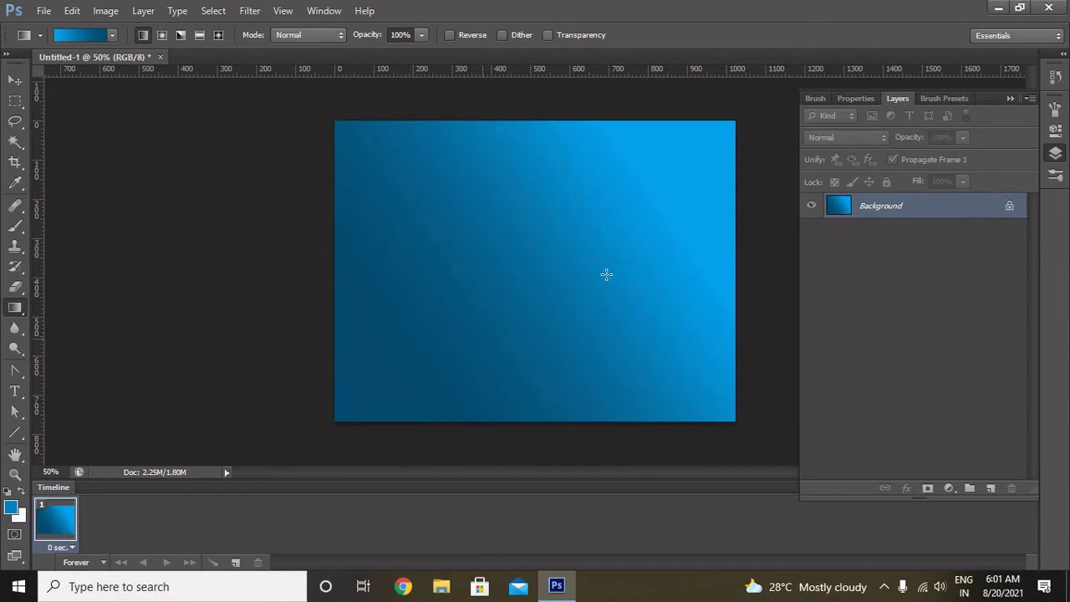
left_click_drag(611, 265, 480, 376)
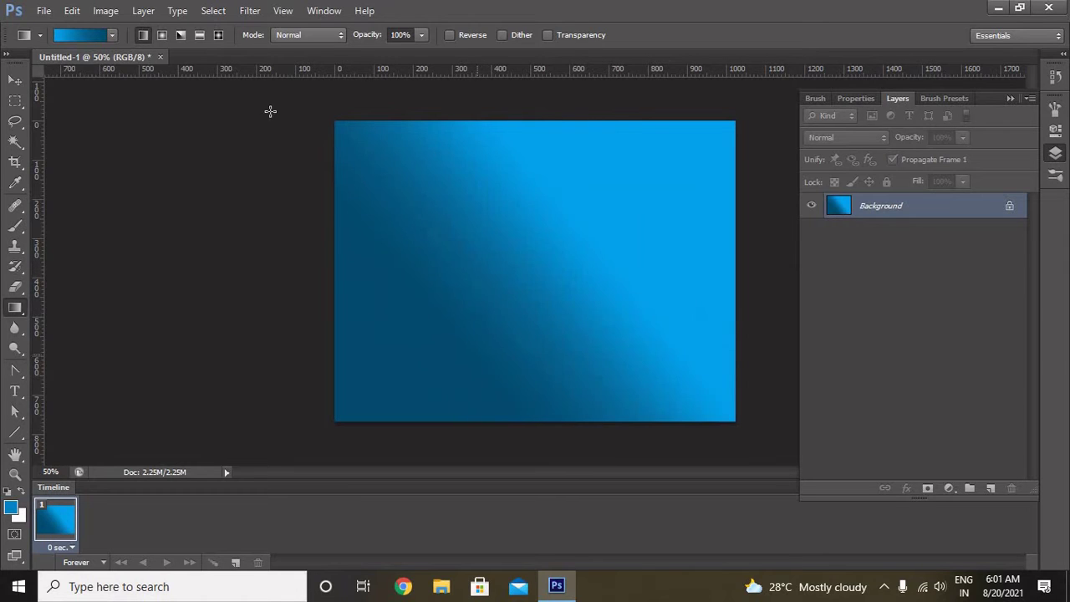
Step: Switch to Radial gradient and redraw the glow at several positions and radii
left_click(165, 39)
left_click_drag(410, 236, 382, 310)
left_click_drag(465, 265, 663, 452)
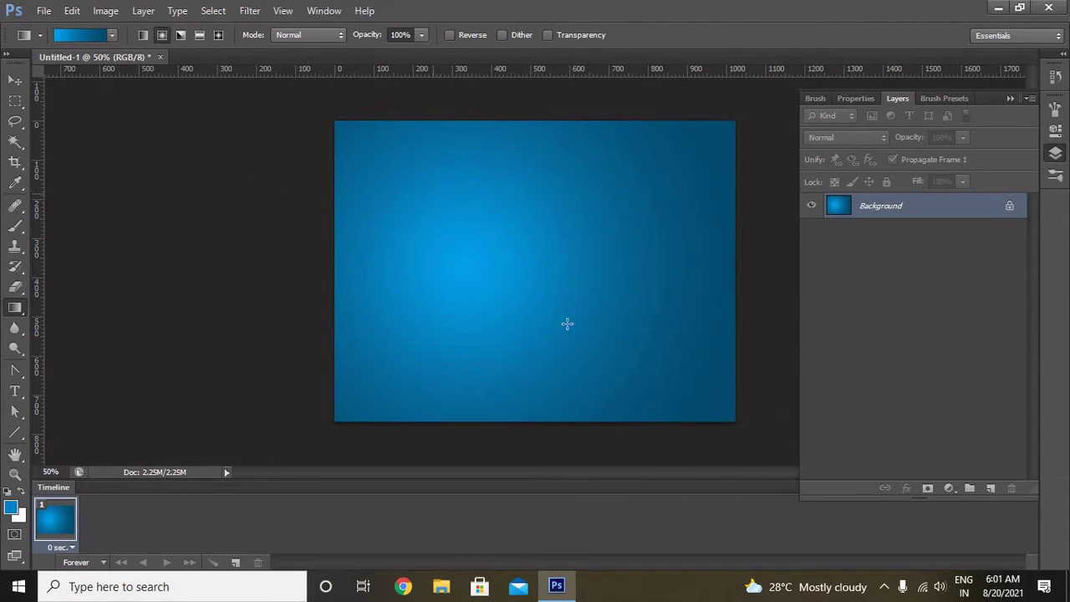
left_click_drag(434, 185, 477, 265)
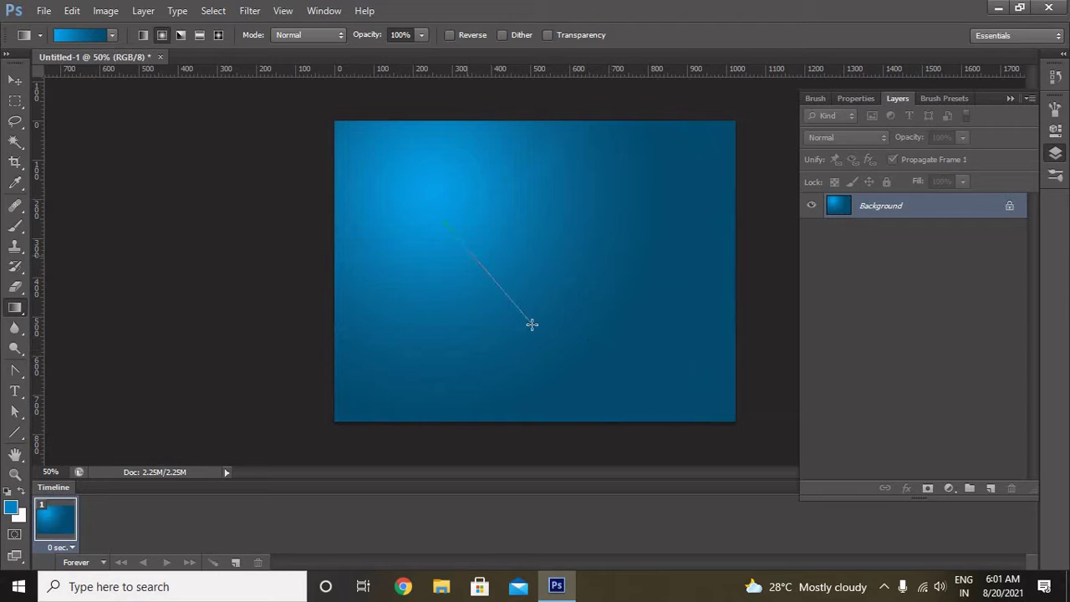
left_click_drag(532, 324, 531, 325)
left_click_drag(412, 234, 642, 384)
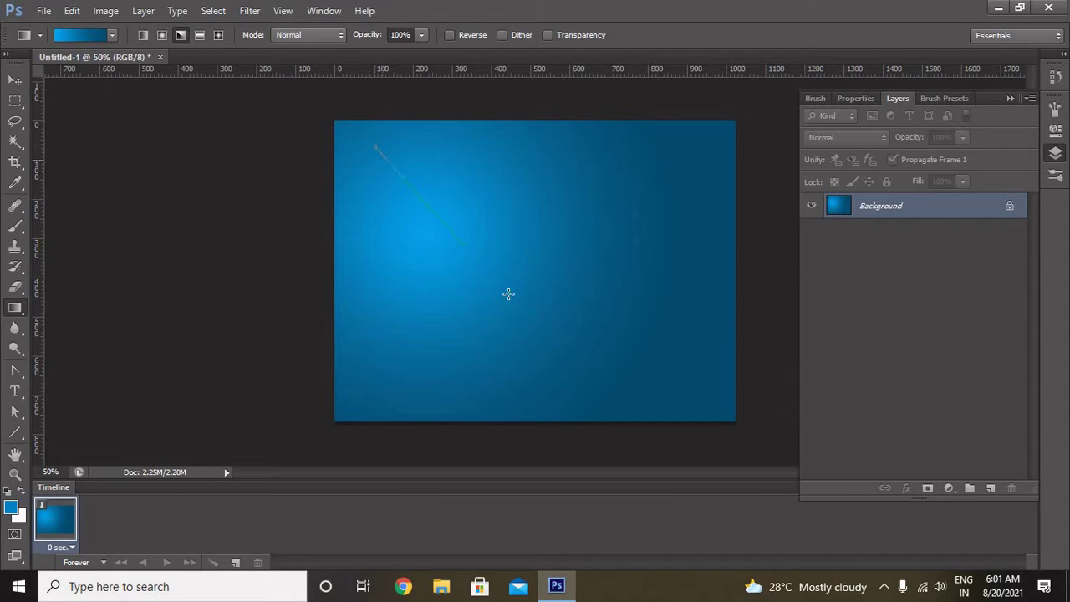
Step: Try Angle and then Reflected gradients, redrawing each across the canvas
left_click_drag(509, 293, 493, 293)
left_click_drag(435, 232, 539, 310)
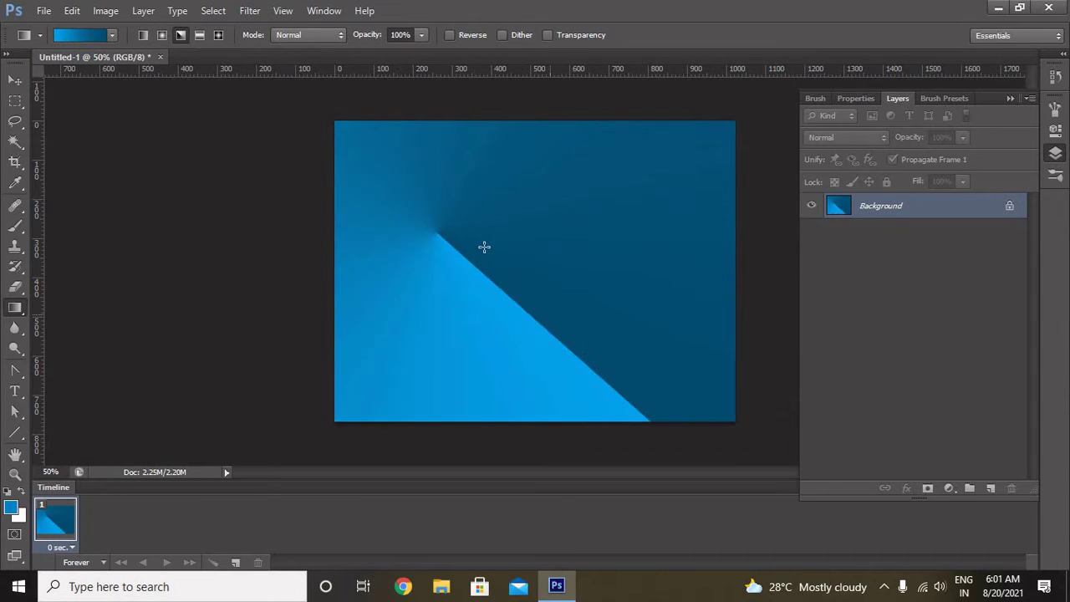
left_click_drag(428, 218, 544, 346)
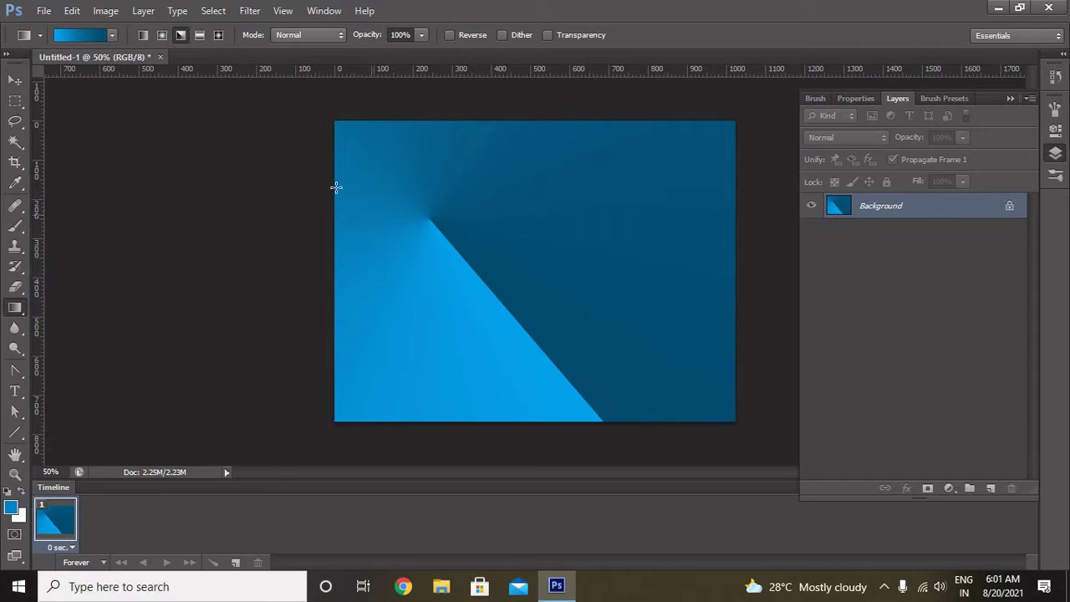
left_click(200, 34)
mouse_move(464, 193)
left_mouse_down()
mouse_move(504, 253)
mouse_move(477, 265)
mouse_move(625, 428)
left_mouse_up()
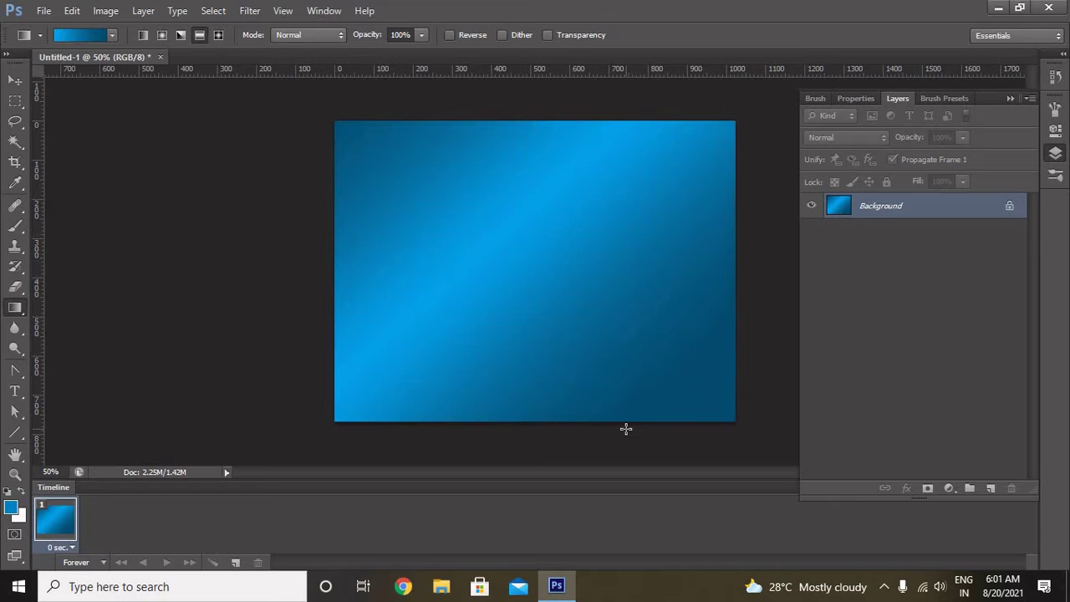
left_click_drag(549, 268, 591, 315)
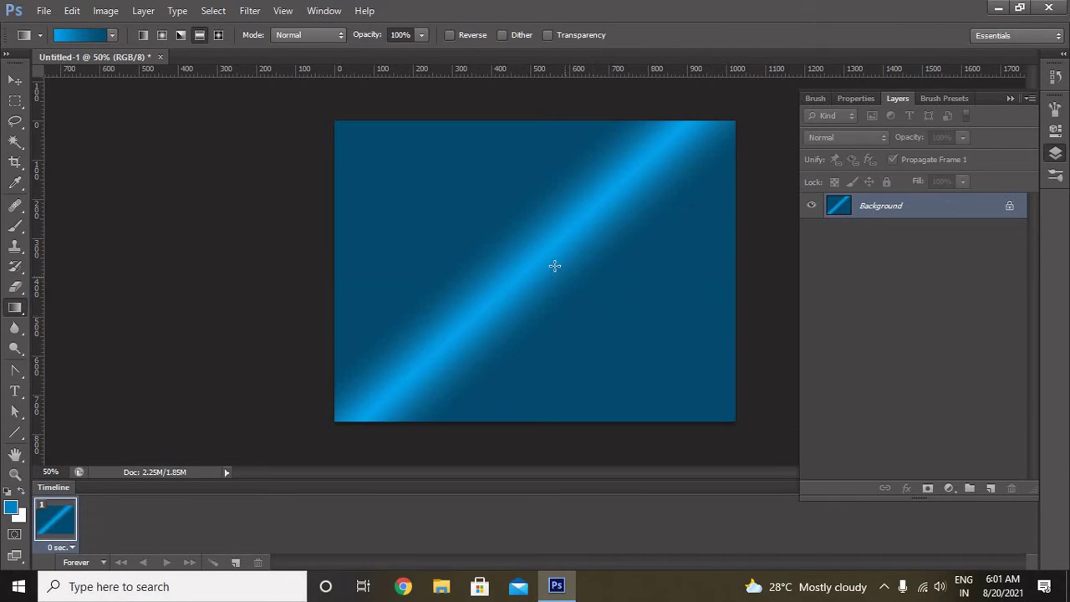
left_click_drag(554, 266, 628, 334)
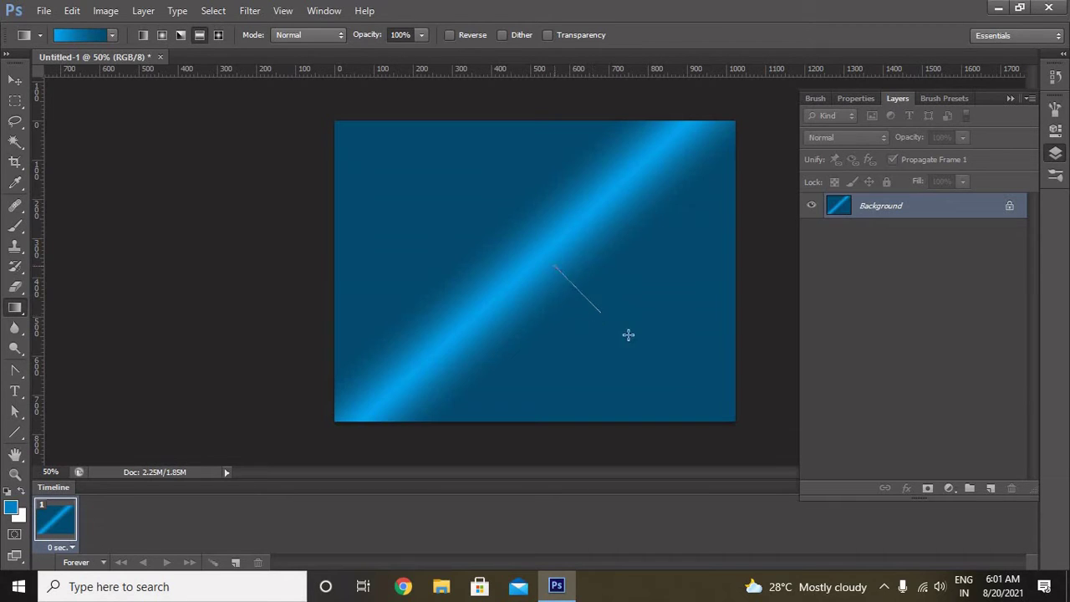
Step: Switch to Diamond gradient and draw a larger glow toward the upper left
left_click(218, 35)
left_click_drag(510, 216, 512, 251)
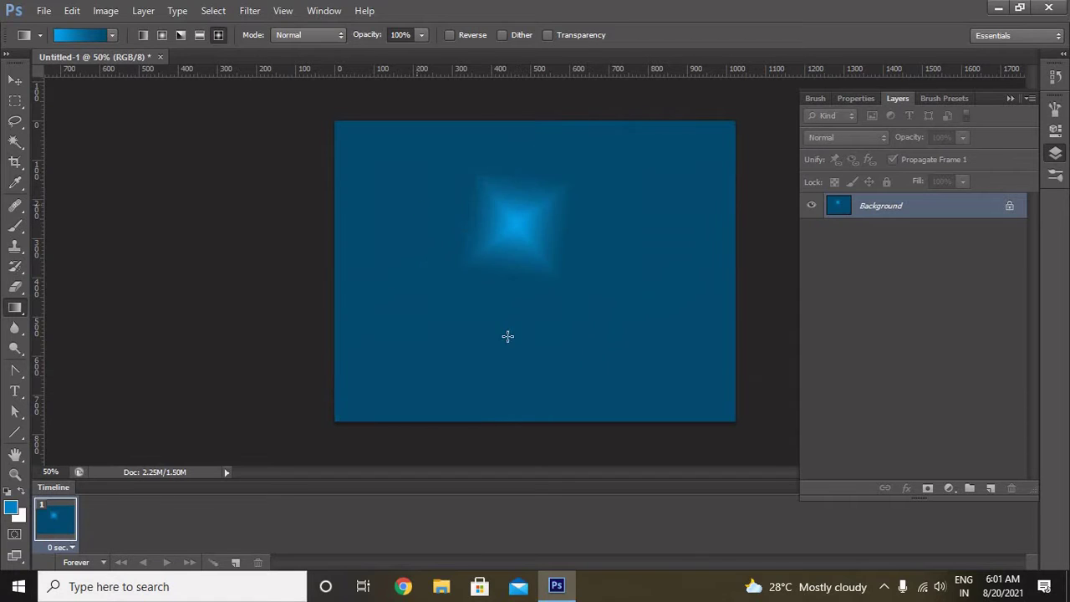
left_click_drag(418, 203, 535, 342)
left_click_drag(447, 219, 539, 298)
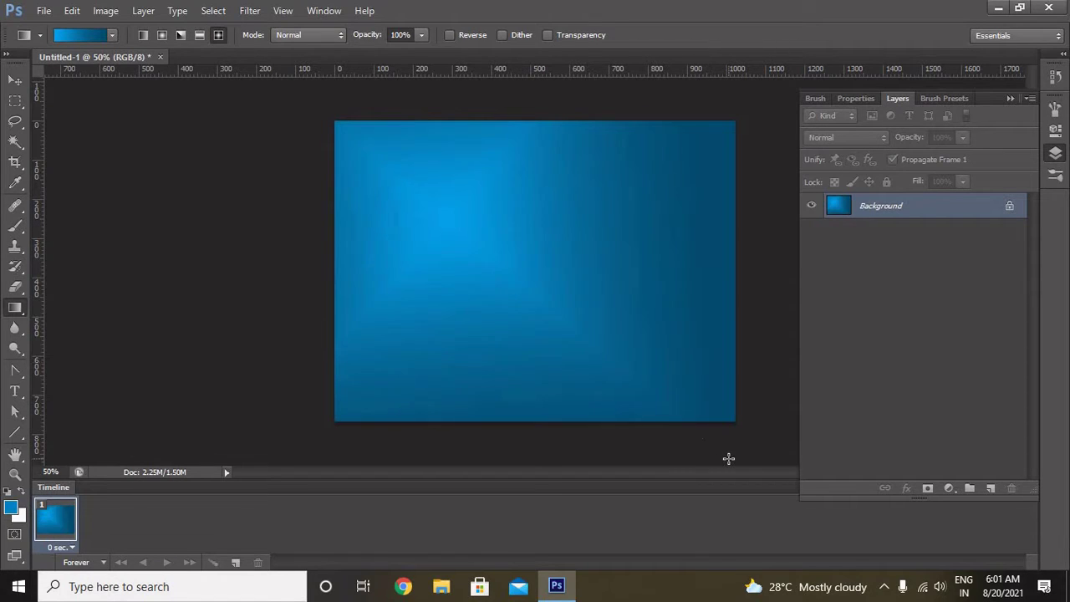
Step: Browse to Desktop > learn photoshop > sample img and open the cartoon girl image
left_click(43, 10)
left_click(52, 40)
left_click(544, 210)
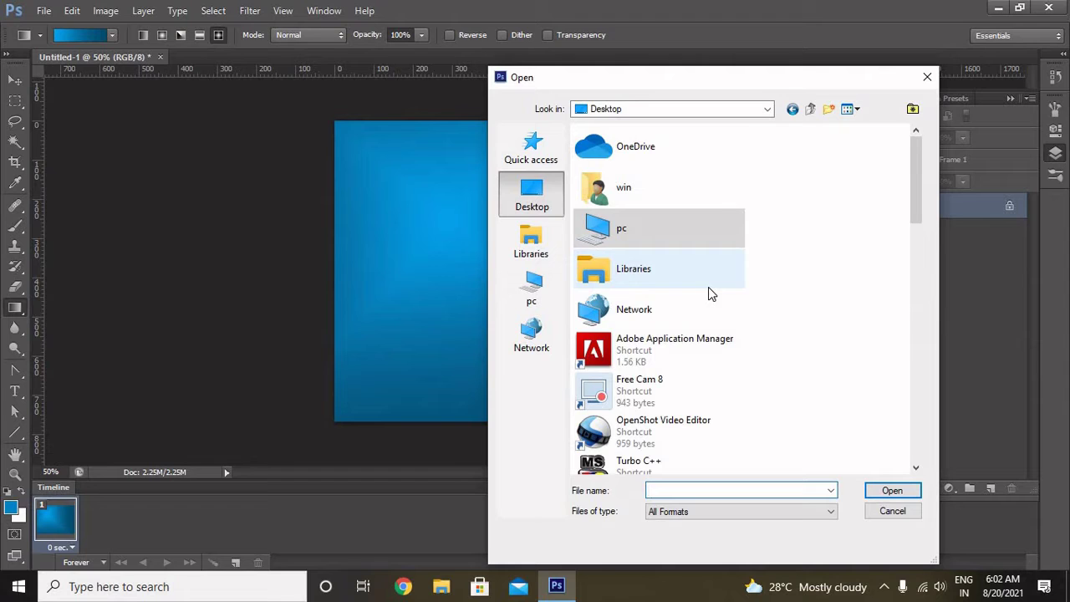
type("l")
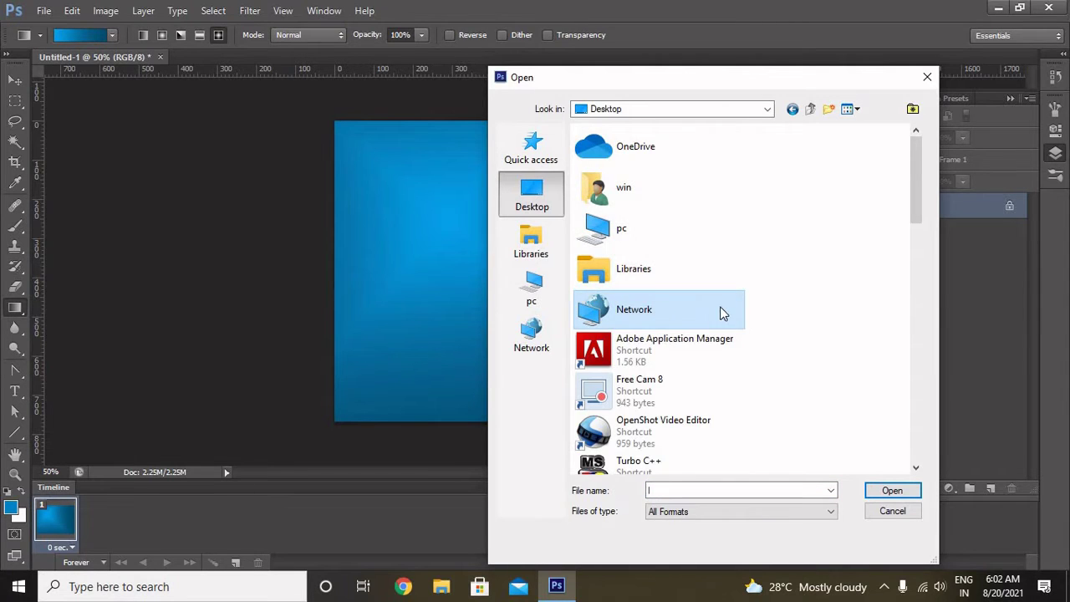
scroll(723, 314, "down", 5)
double_click(743, 153)
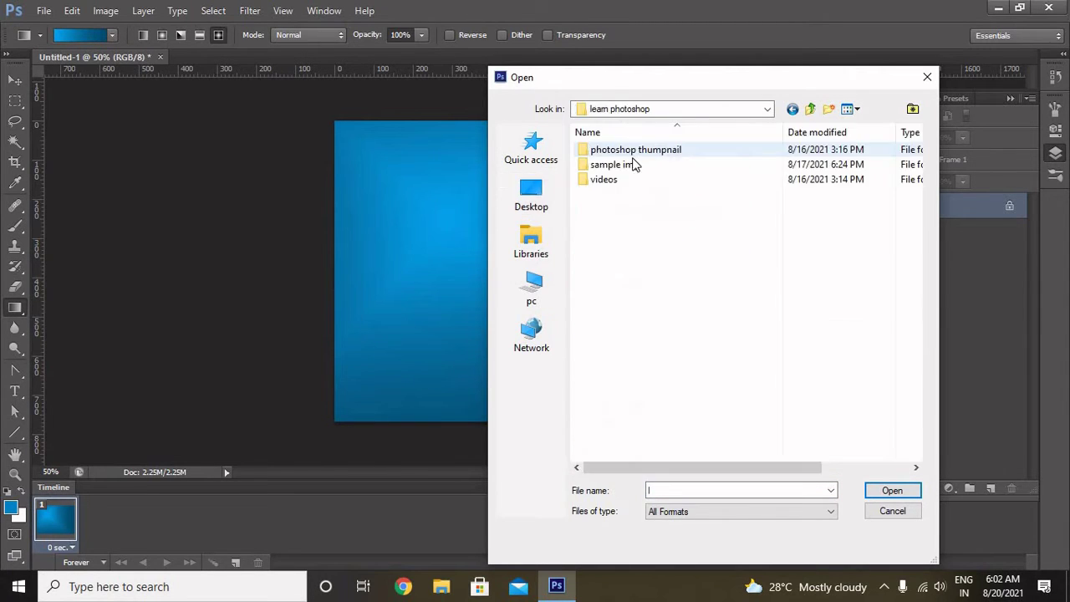
double_click(608, 166)
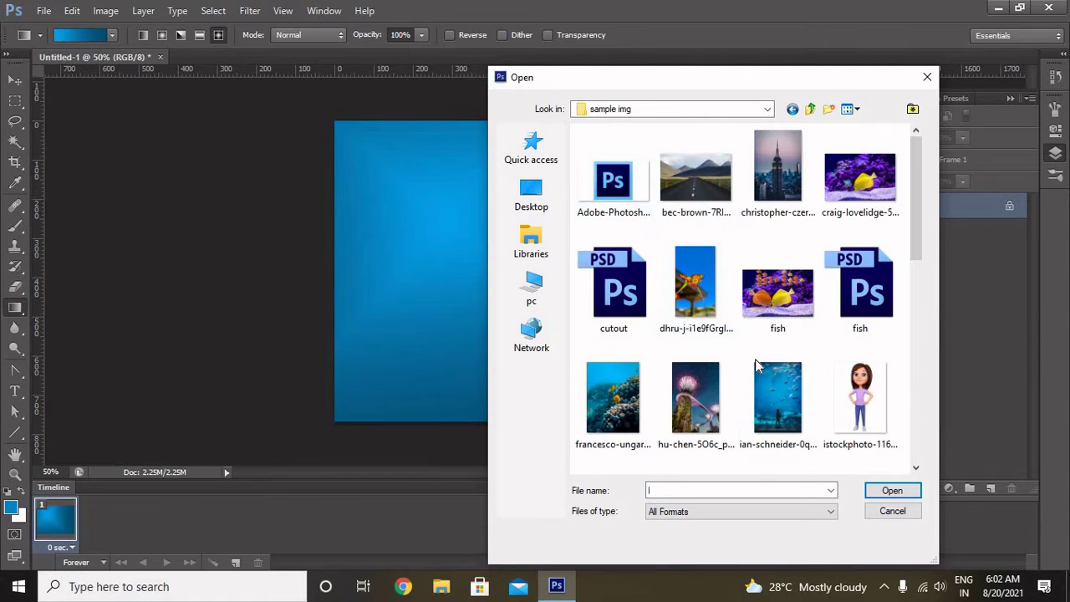
scroll(777, 354, "down", 5)
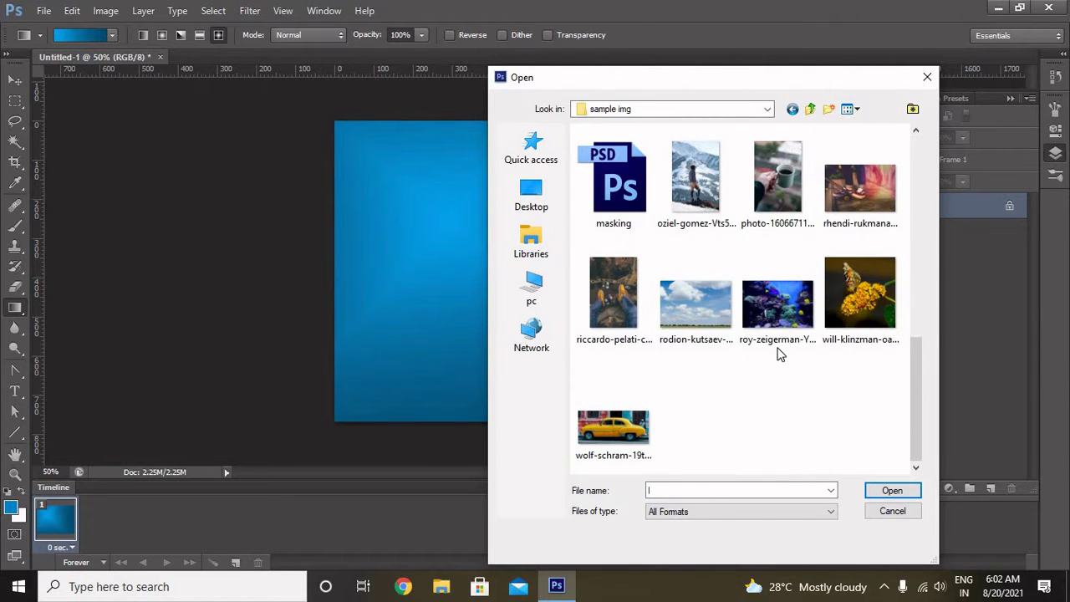
scroll(777, 354, "up", 3)
scroll(858, 277, "up", 3)
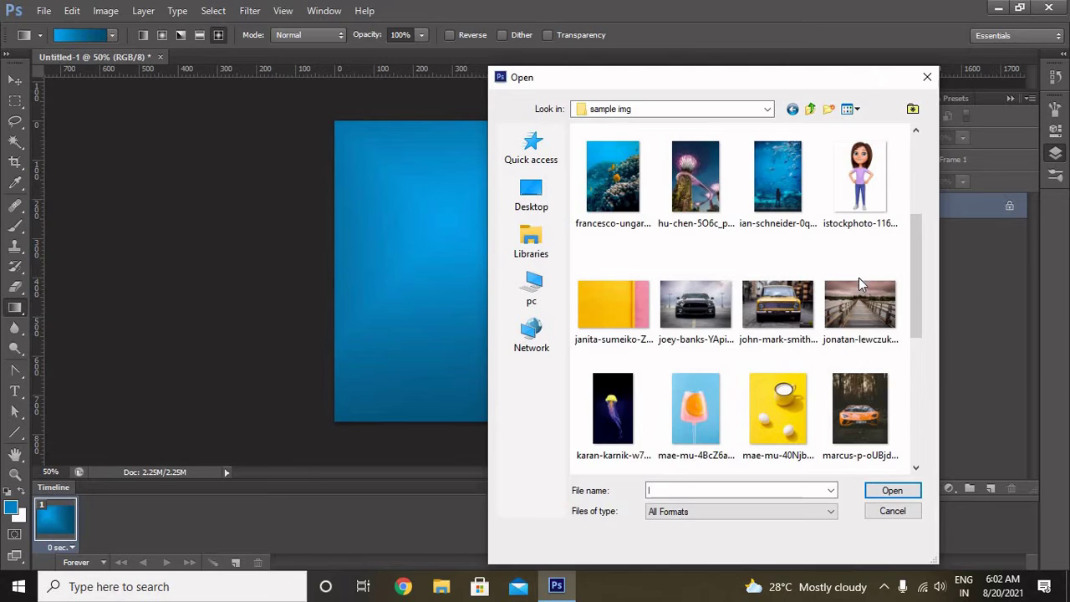
double_click(859, 194)
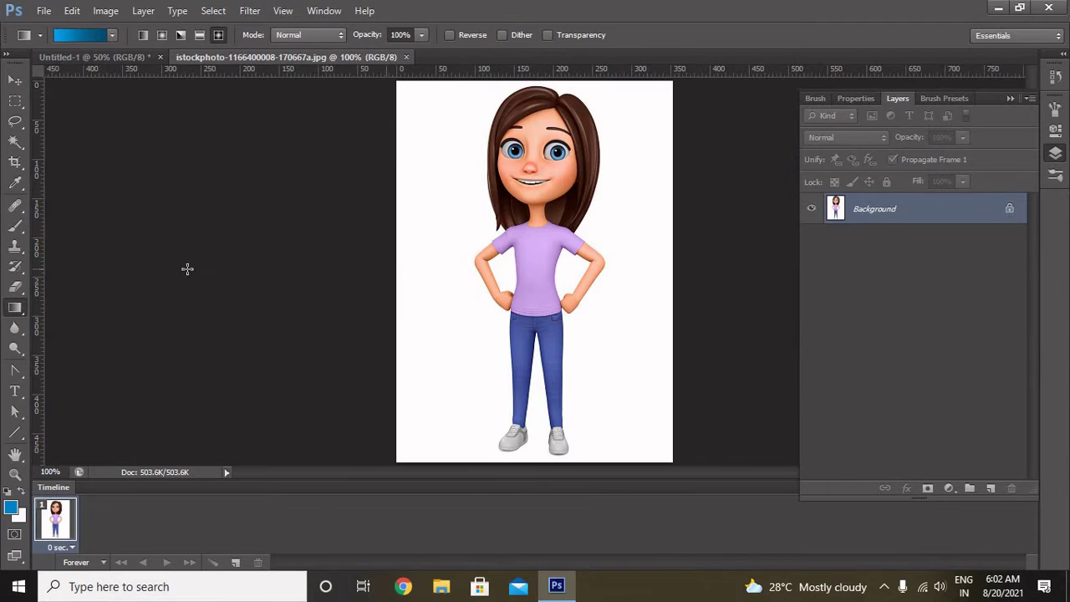
Step: Isolate the girl with Magic Wand on the white background plus Inverse, then return to the gradient document
left_click(15, 140)
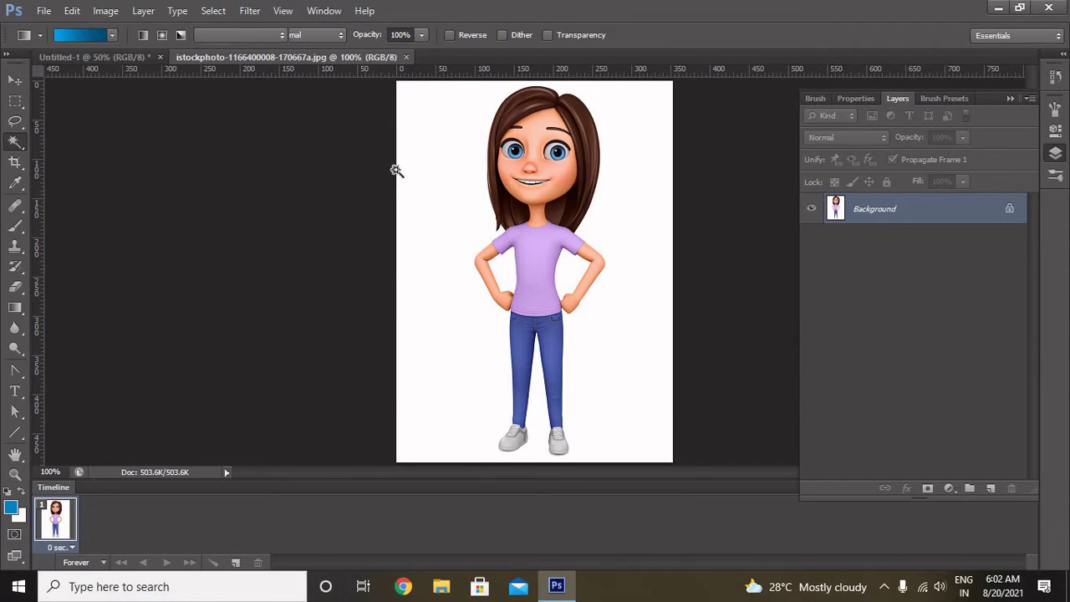
left_click(465, 184)
right_click(18, 144)
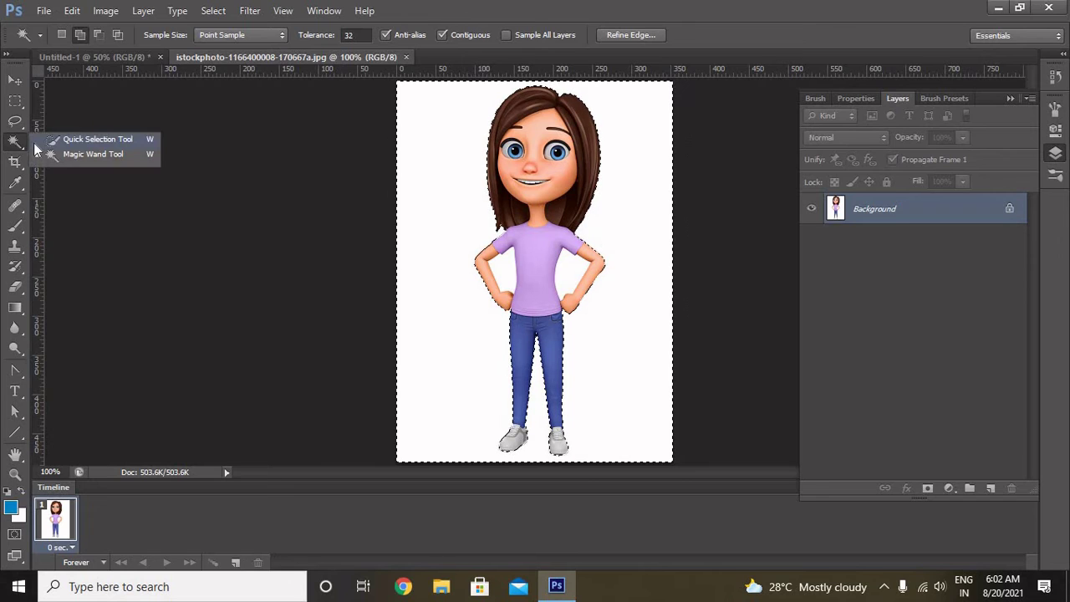
left_click(58, 156)
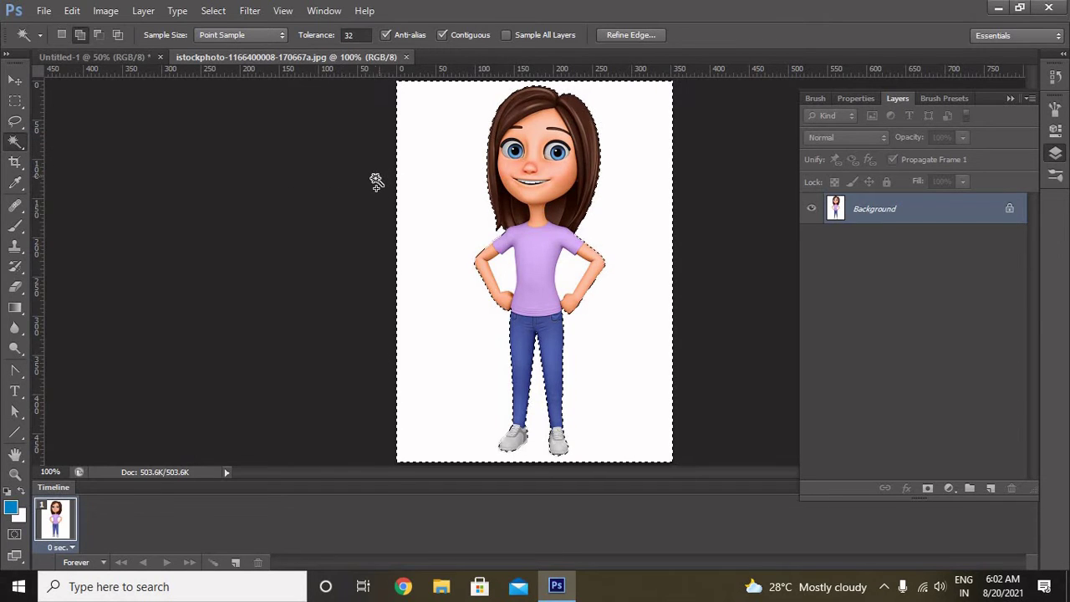
key("ctrl+shift+i")
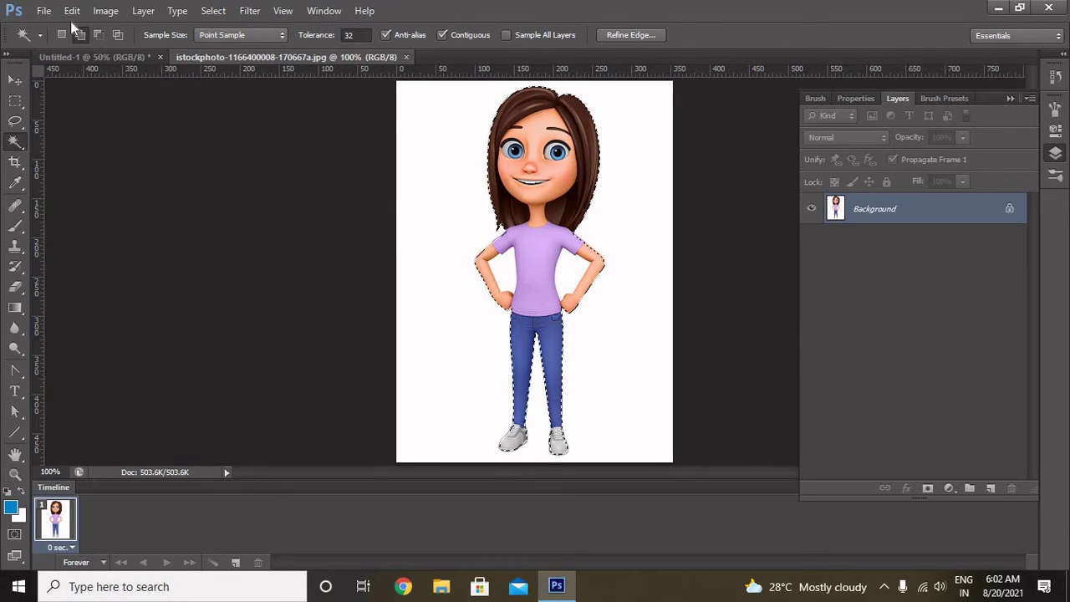
left_click(98, 35)
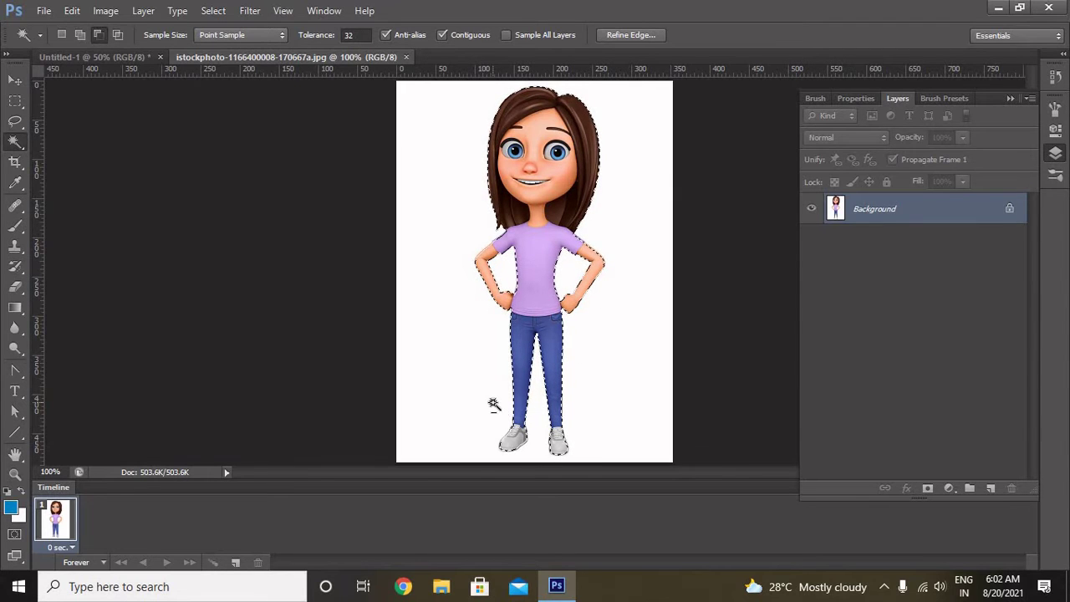
left_click(125, 57)
Step: Paste the girl into the gradient document as Layer 1 and move her left
key("ctrl+v")
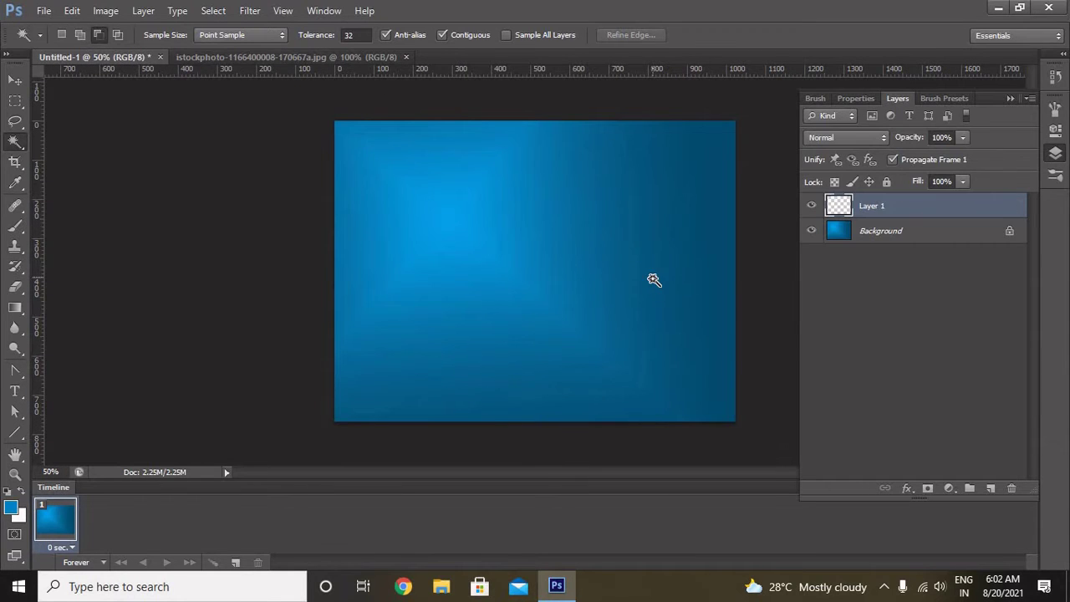
left_click(15, 79)
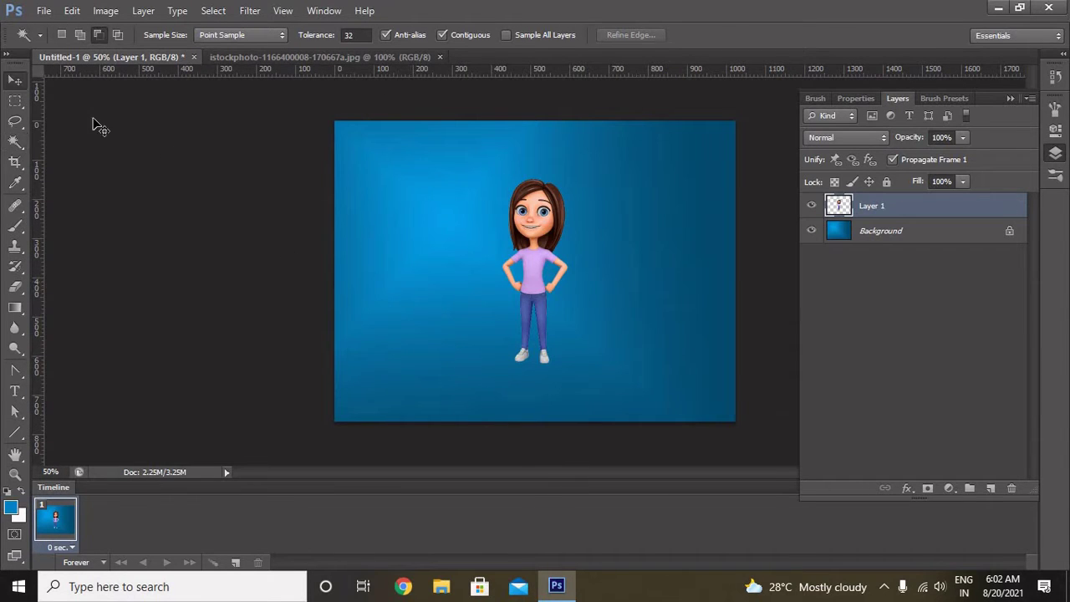
left_click_drag(518, 298, 413, 307)
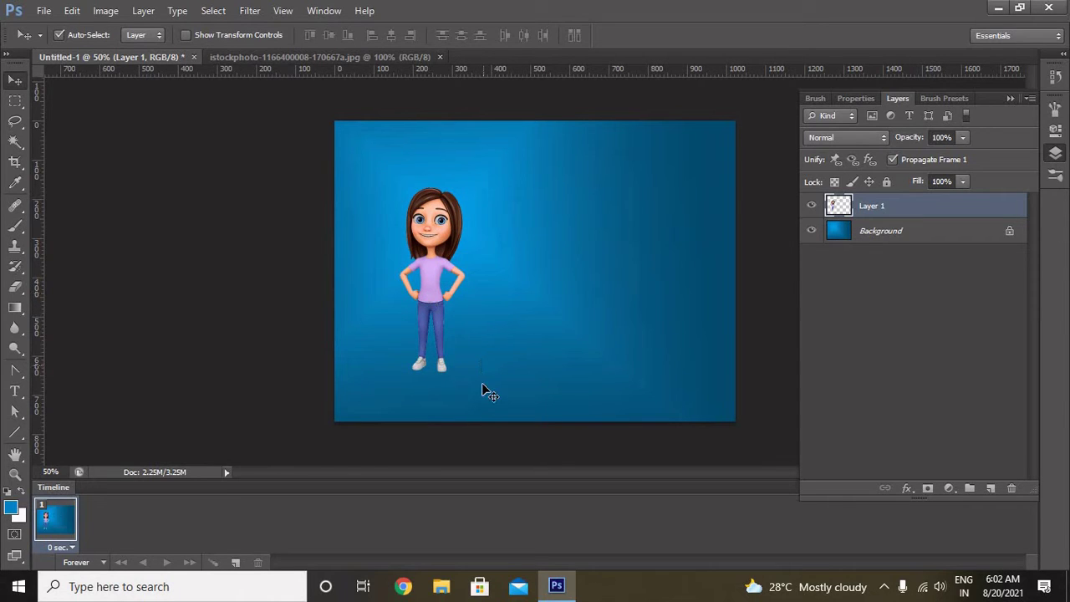
Step: Free Transform the girl up to about 136% and nudge her into place
key("ctrl+t")
left_click_drag(476, 394, 491, 422)
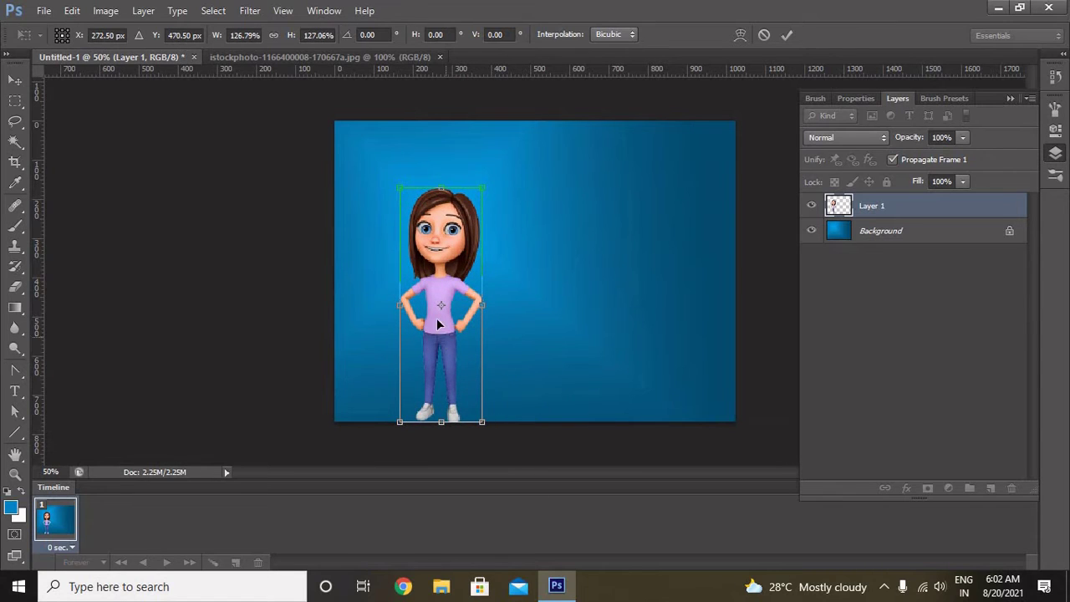
left_click_drag(440, 310, 430, 291)
left_click_drag(474, 407, 487, 426)
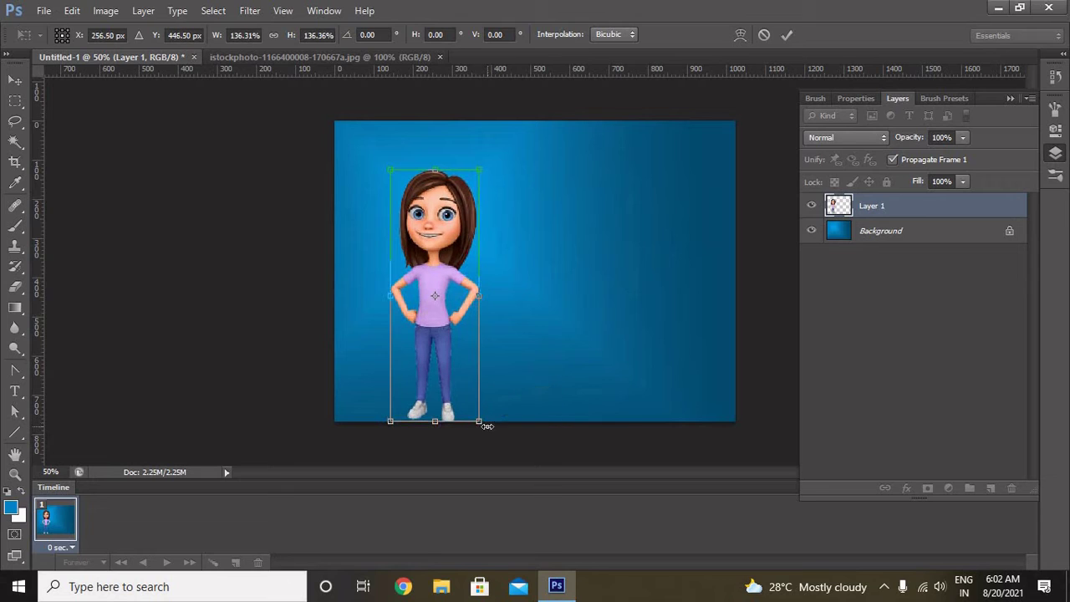
key("Return")
left_click_drag(440, 298, 447, 299)
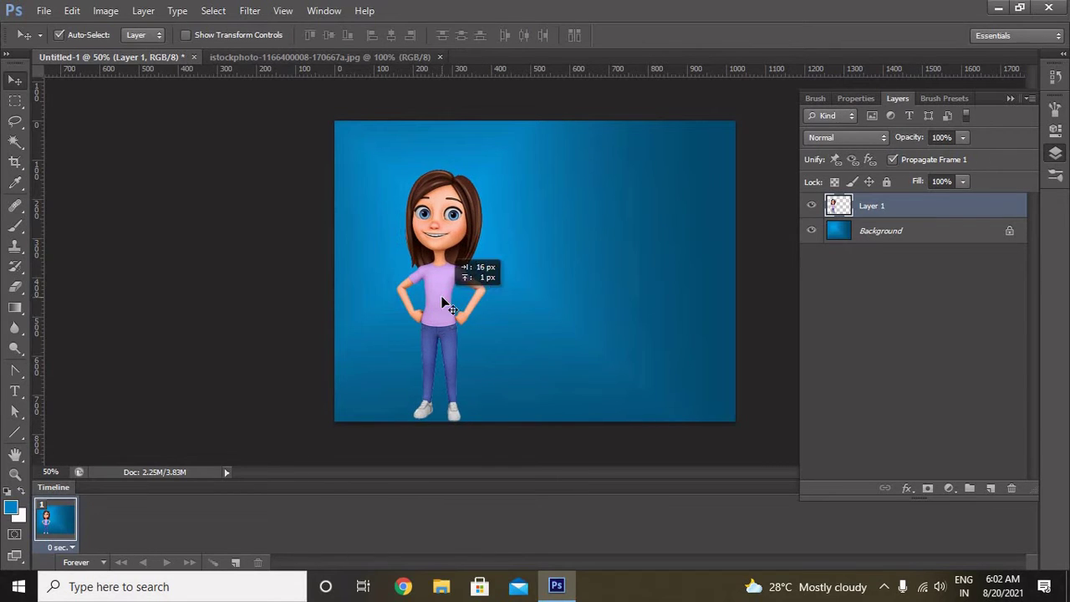
Step: Type 'Hello Everyone' right of the girl, breaking it onto two lines
left_click(15, 390)
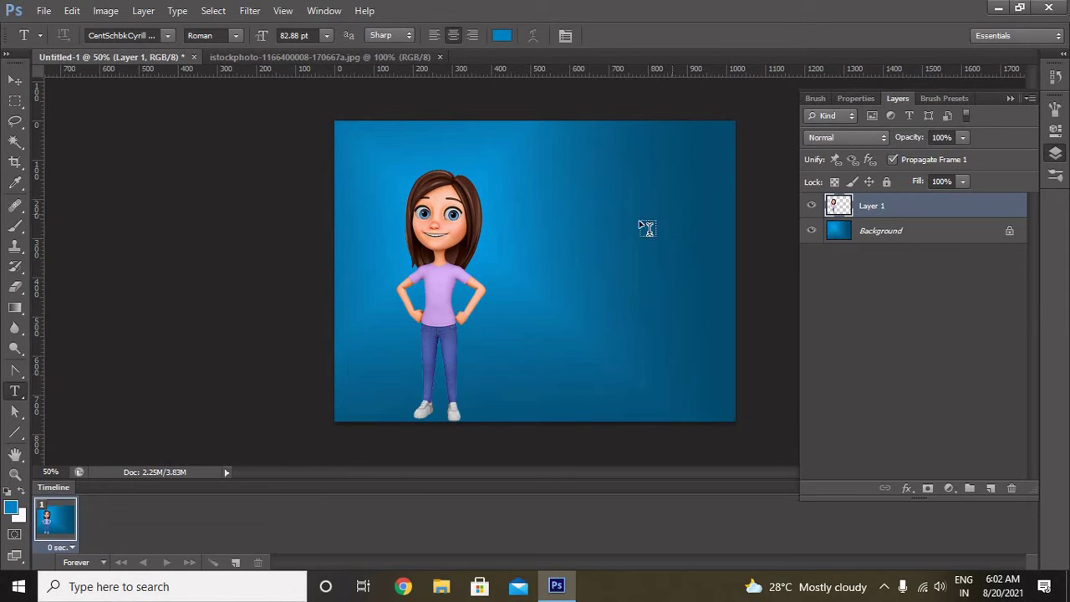
left_click(572, 230)
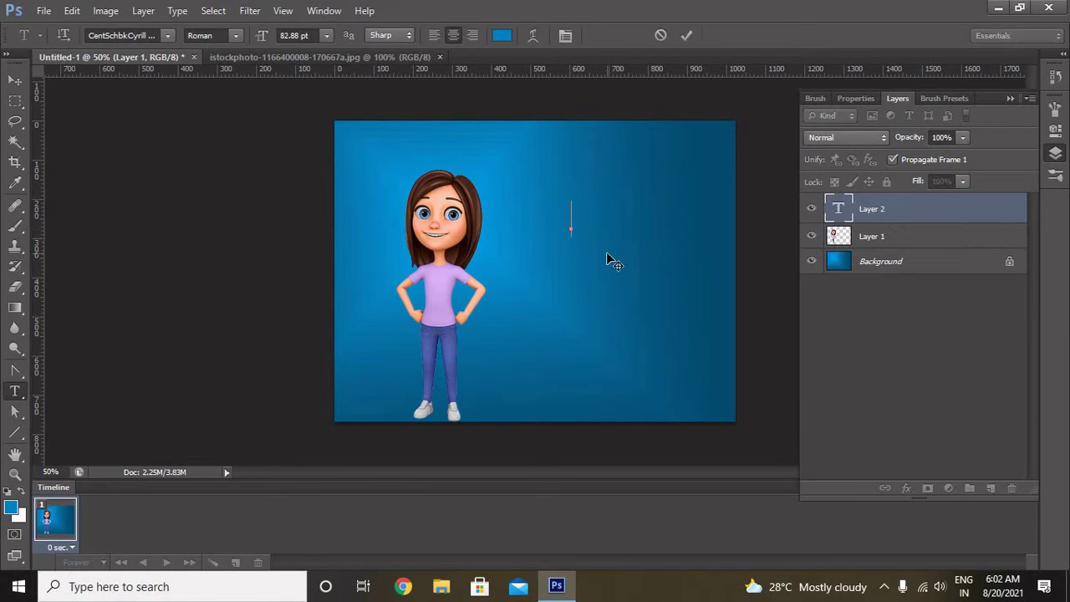
type("Hello")
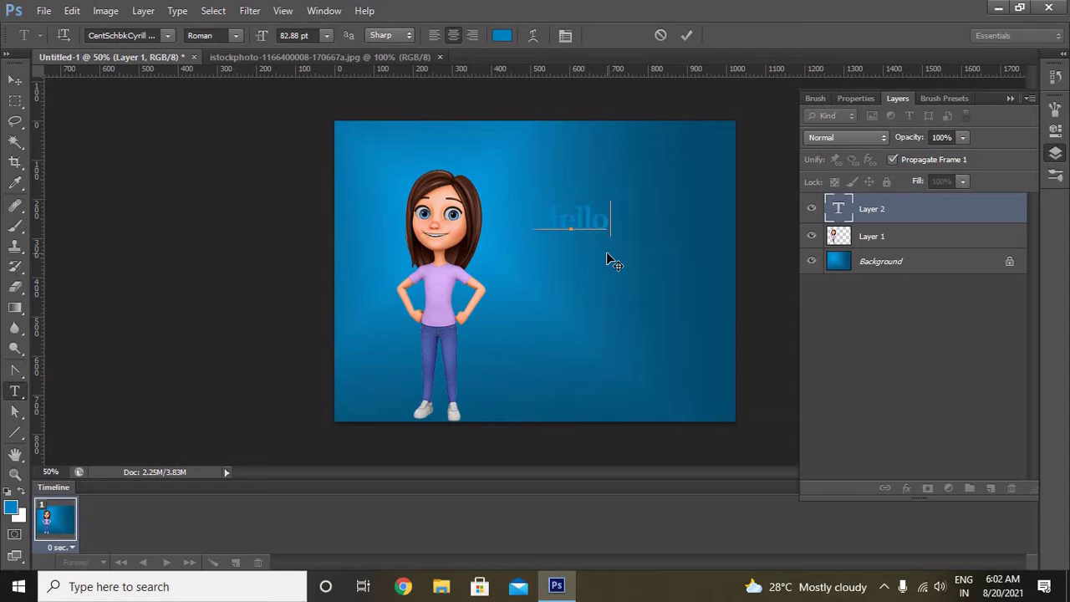
type(" Everyon")
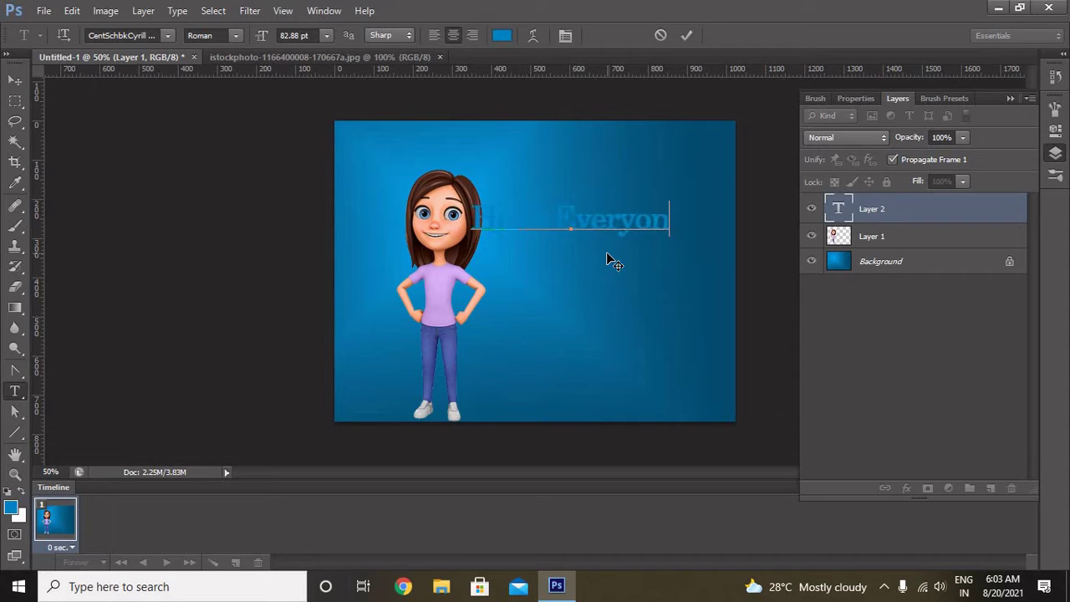
type("e")
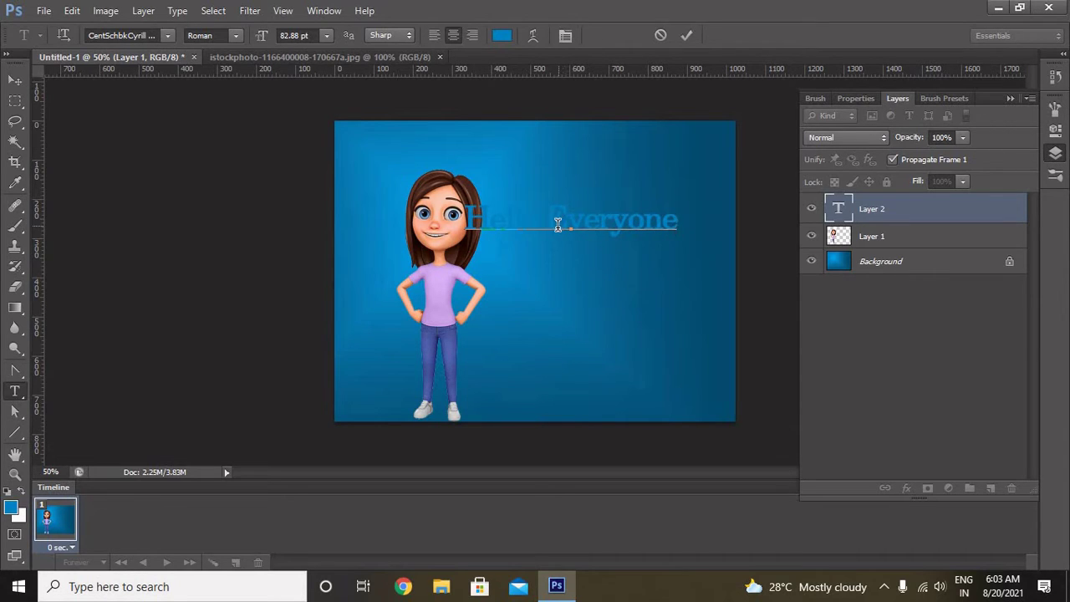
left_click(554, 231)
key("Return")
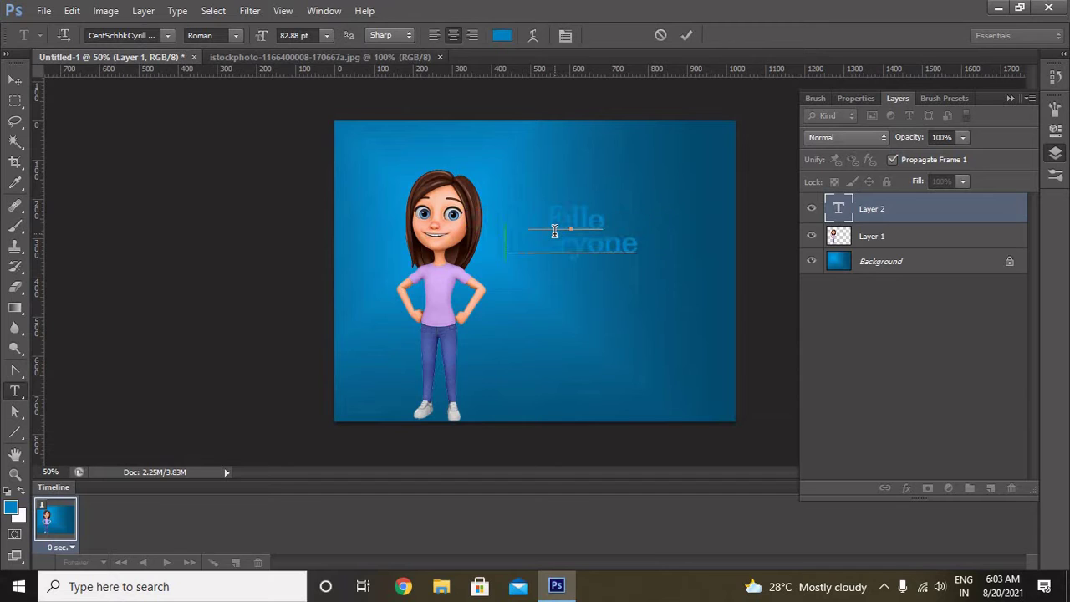
Step: Left-align the Hello Everyone text and set its colour to white
left_click_drag(635, 242, 509, 66)
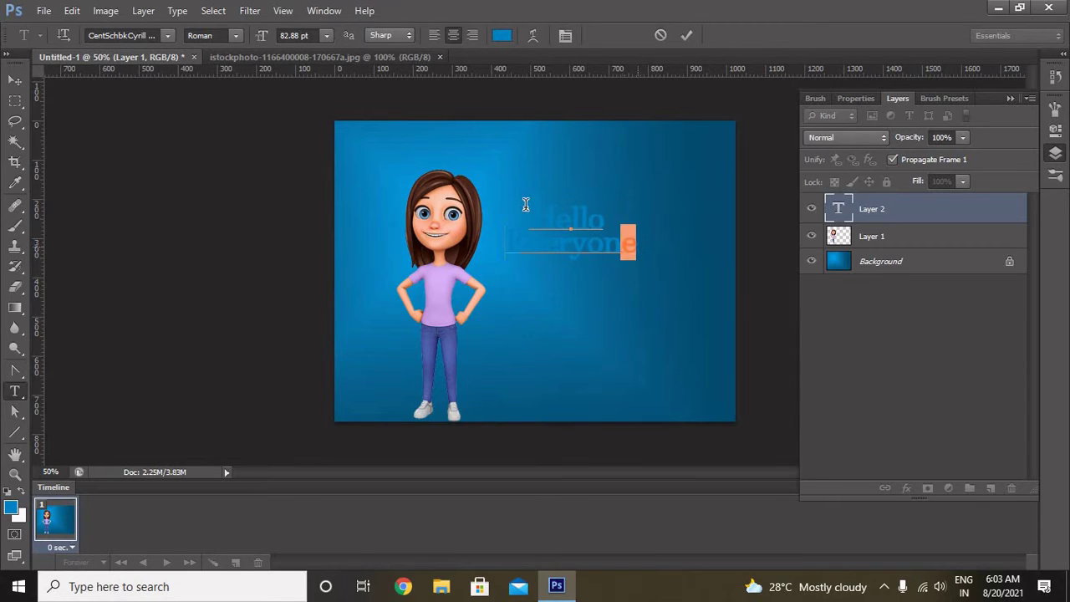
left_click(433, 36)
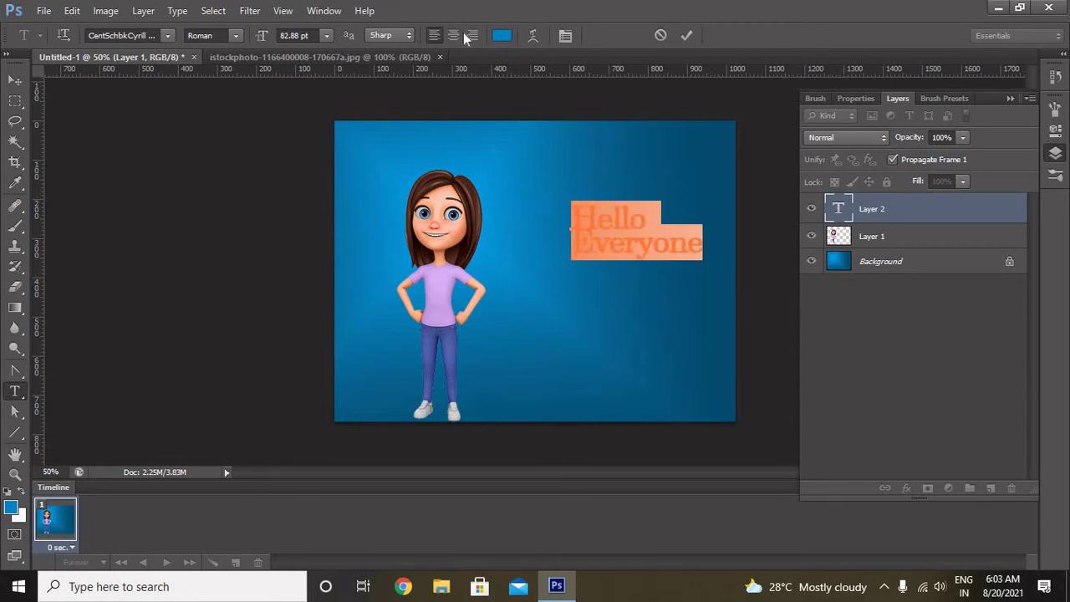
left_click(501, 36)
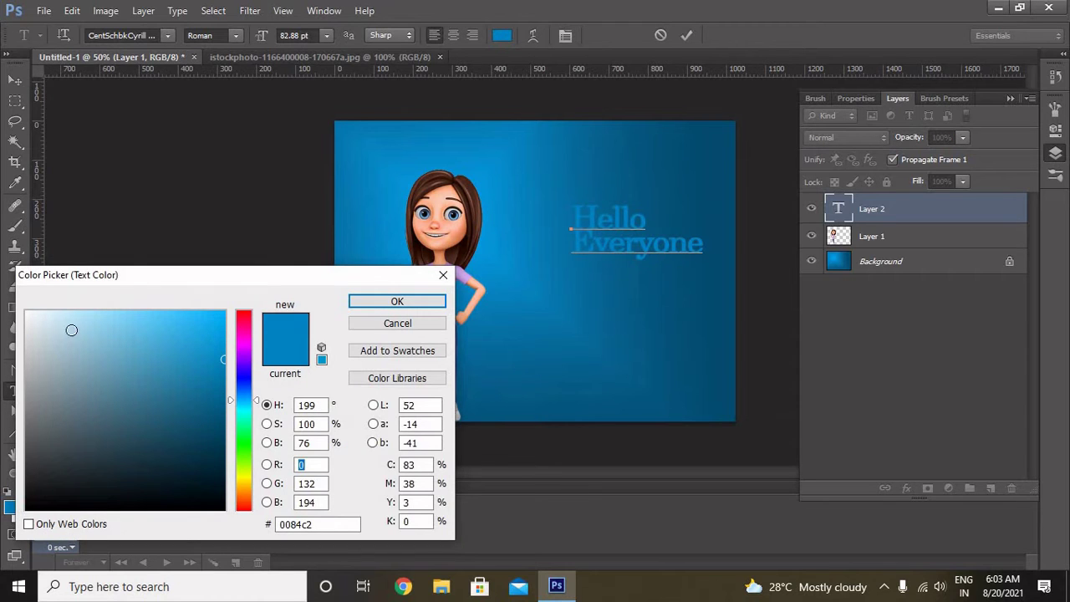
left_click_drag(72, 327, 20, 309)
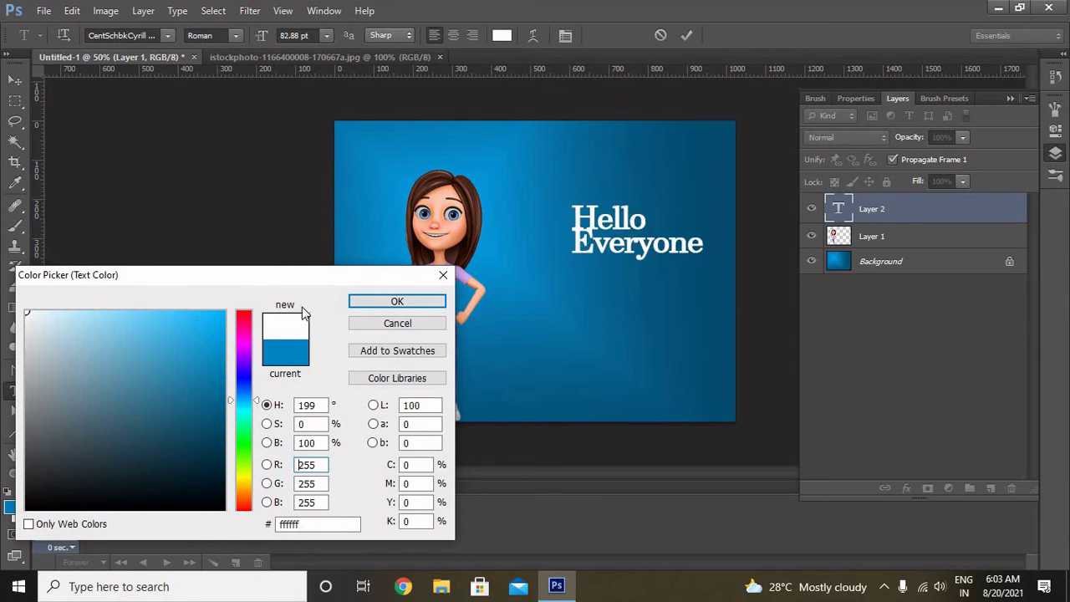
left_click(378, 306)
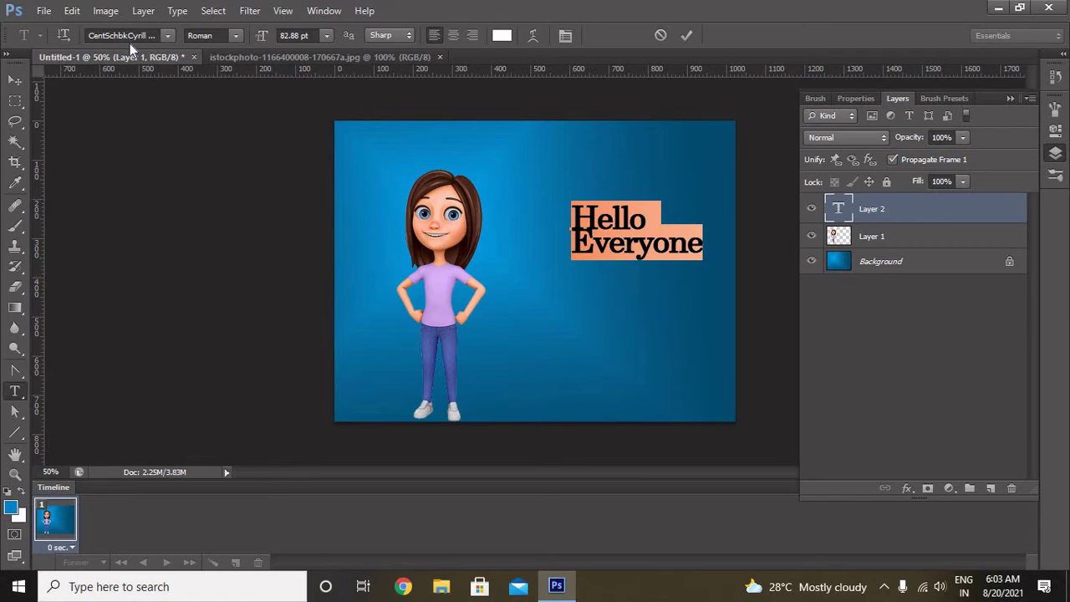
Step: Change the text font to Chaparral Pro from the font list
left_click(129, 38)
left_click(134, 36)
left_click(167, 36)
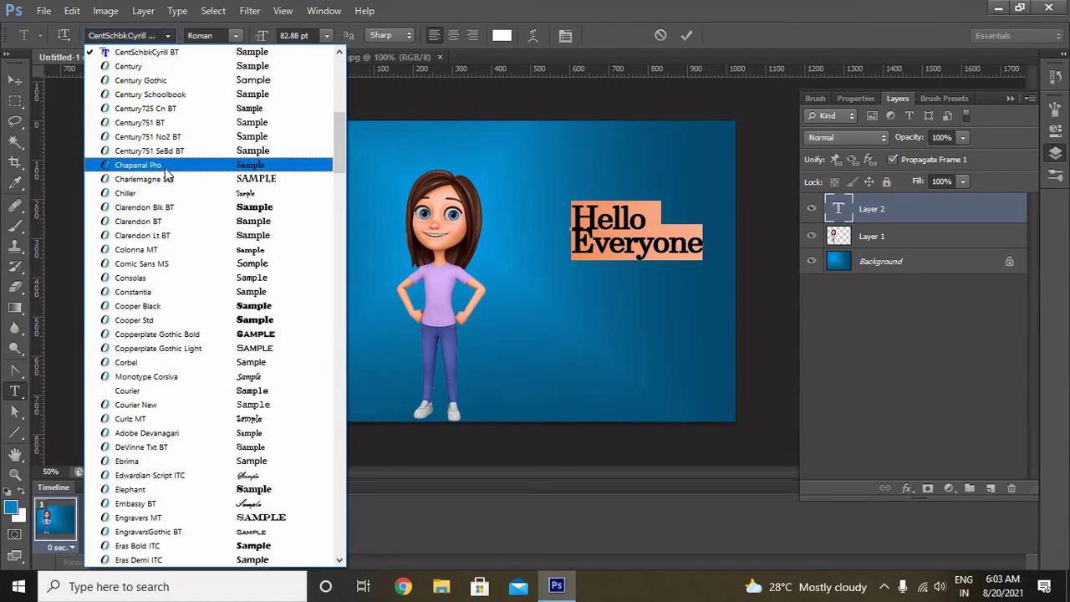
left_click(155, 166)
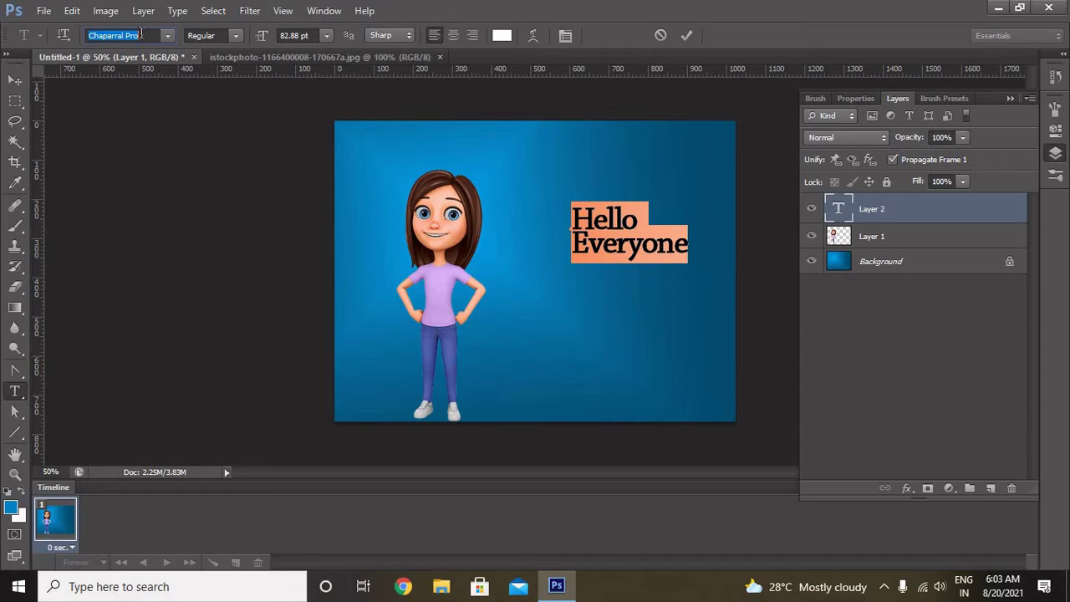
Step: Step through Clarendon BT, Colonna MT, Constantia and Copperplate Gothic, ending on Curlz MT
key("Down")
key("Down")
key("Down")
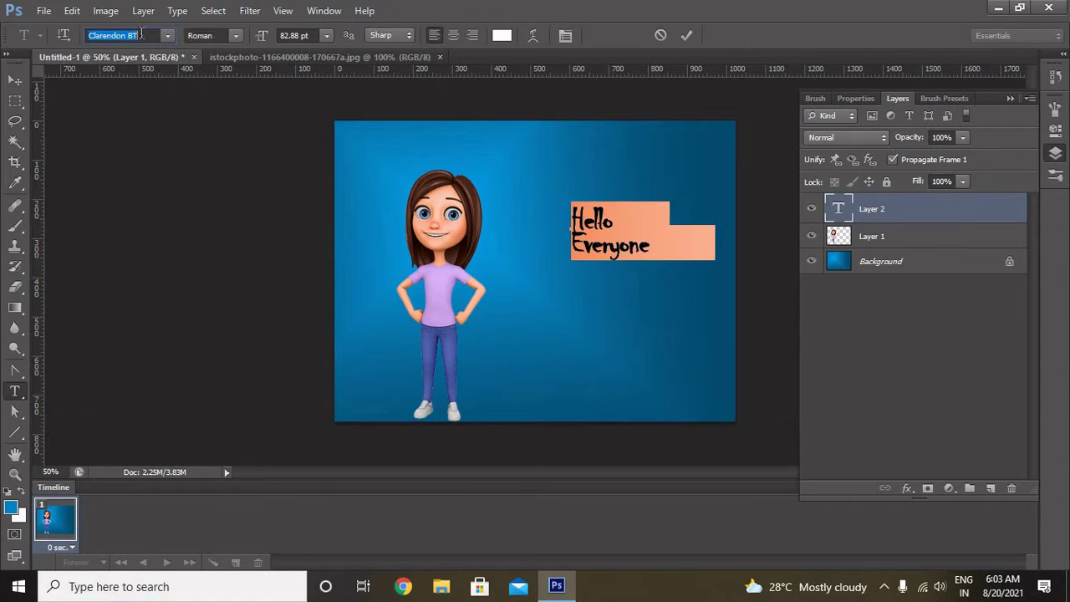
key("Down")
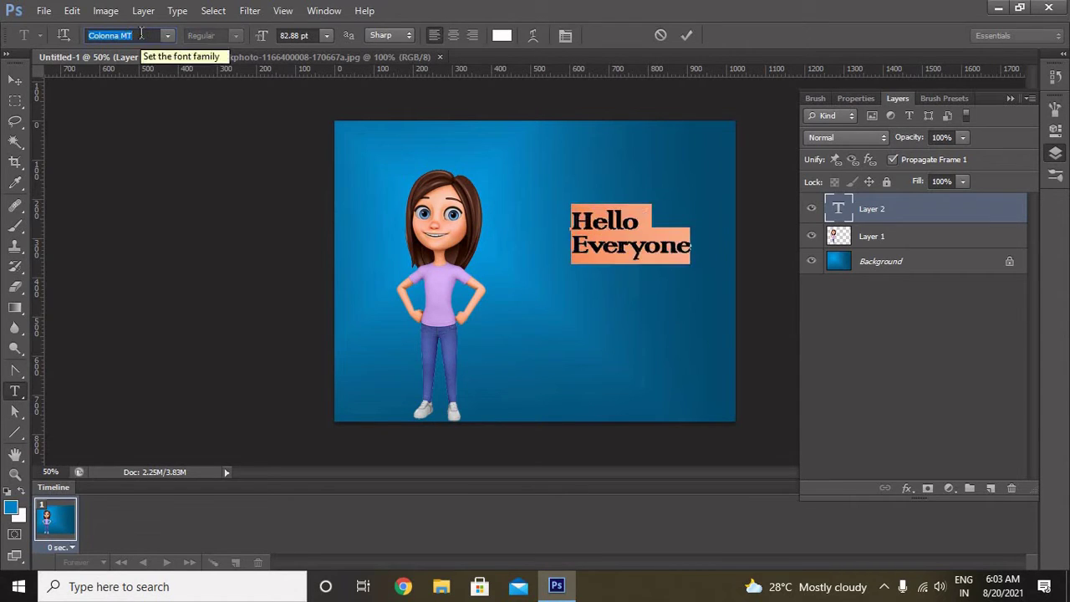
key("Down")
key("Down")
key("Down")
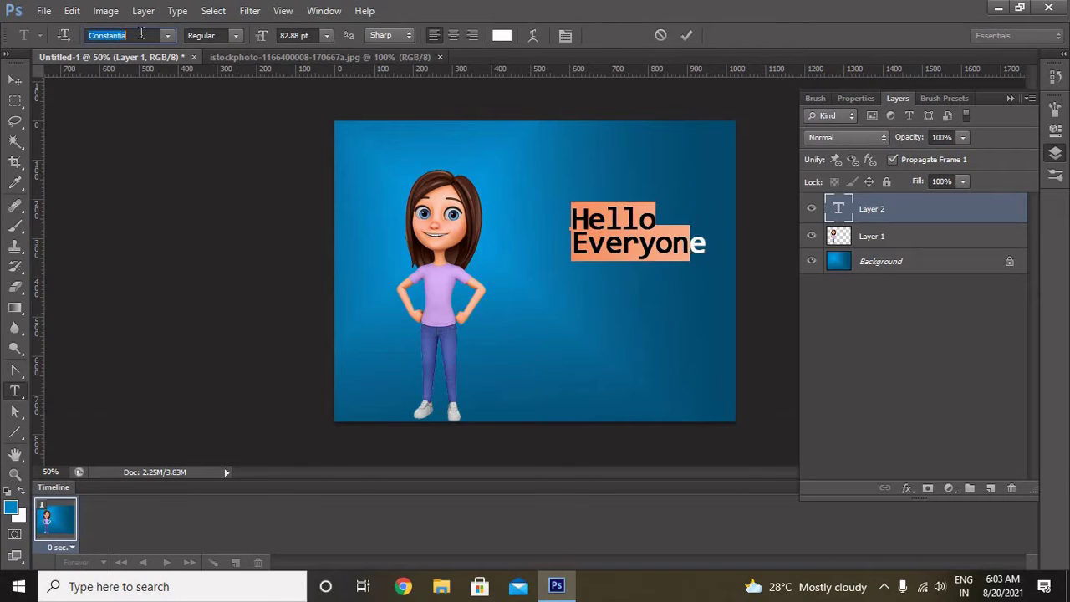
key("Down")
key("Down")
key("Down")
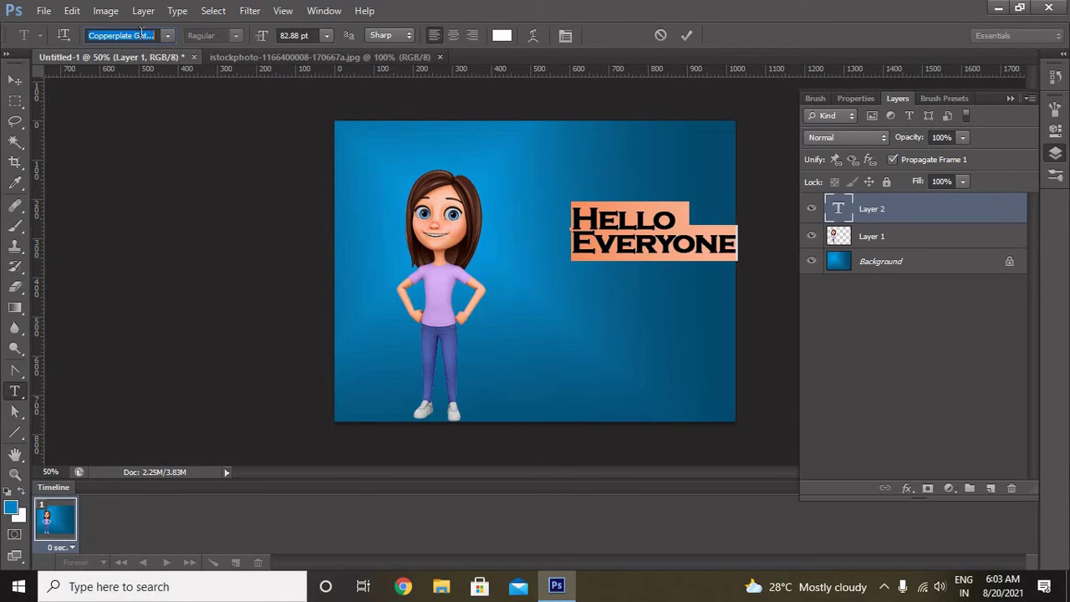
key("Down")
key("Down")
key("Down")
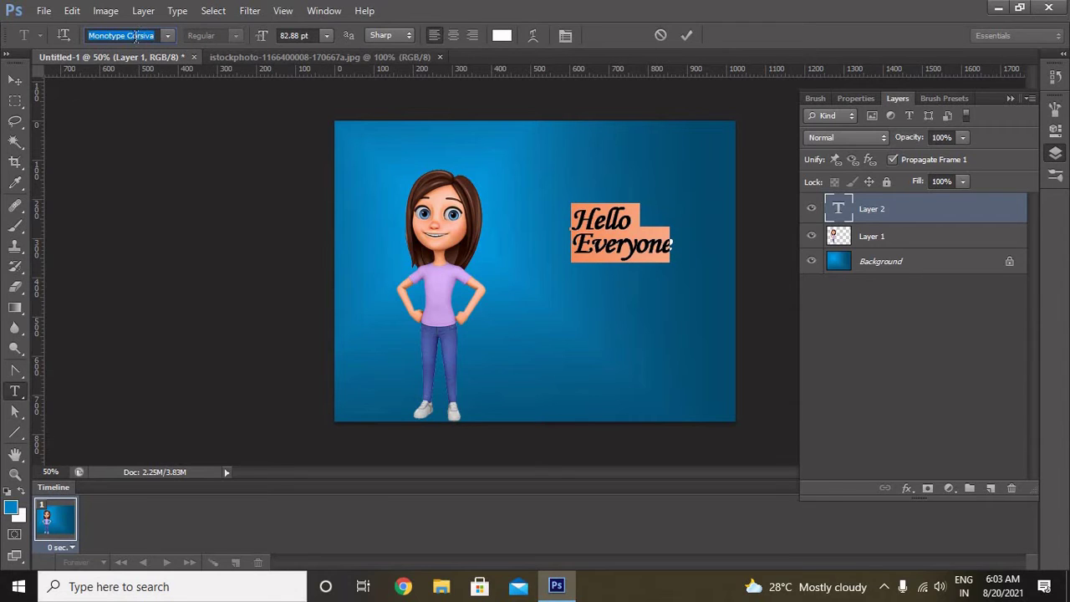
key("Down")
key("Down")
key("Down")
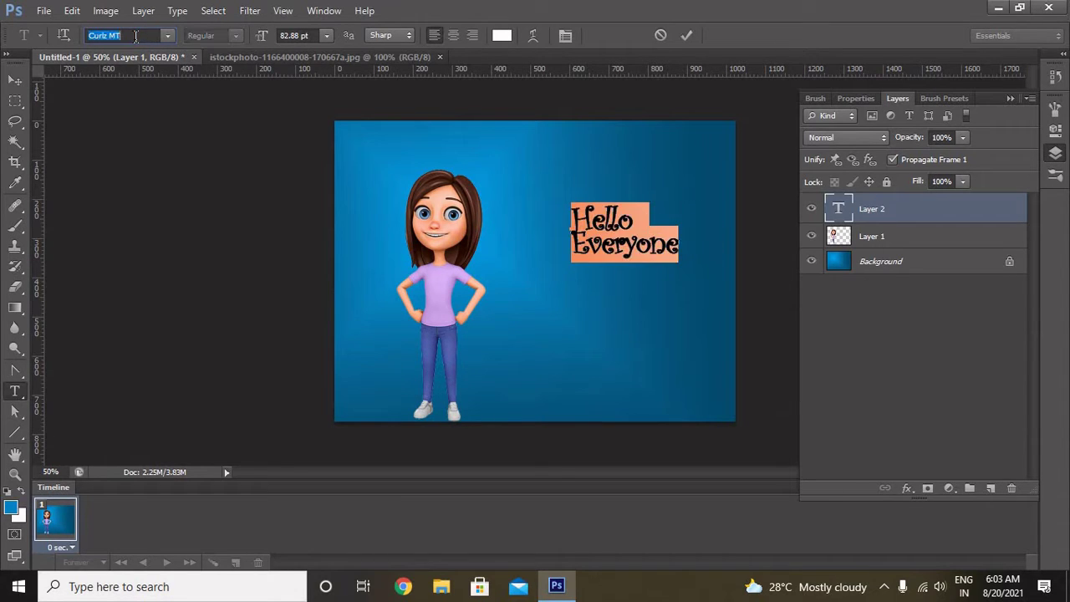
key("Down")
key("Down")
key("Down")
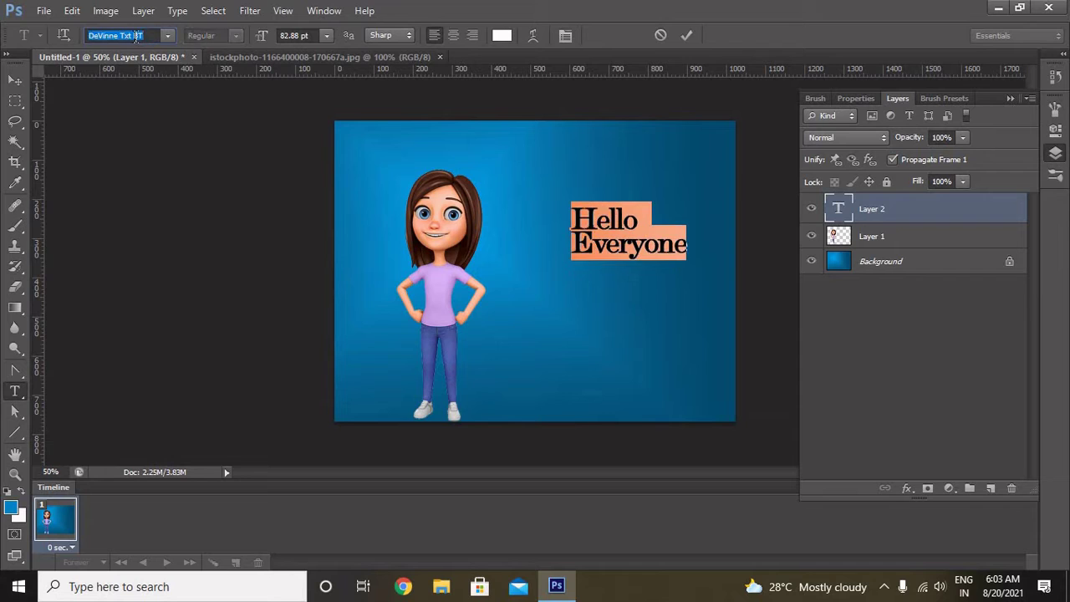
Step: Raise the font size to 107.88 pt, then try centre and right alignment before returning to left
left_click(315, 35)
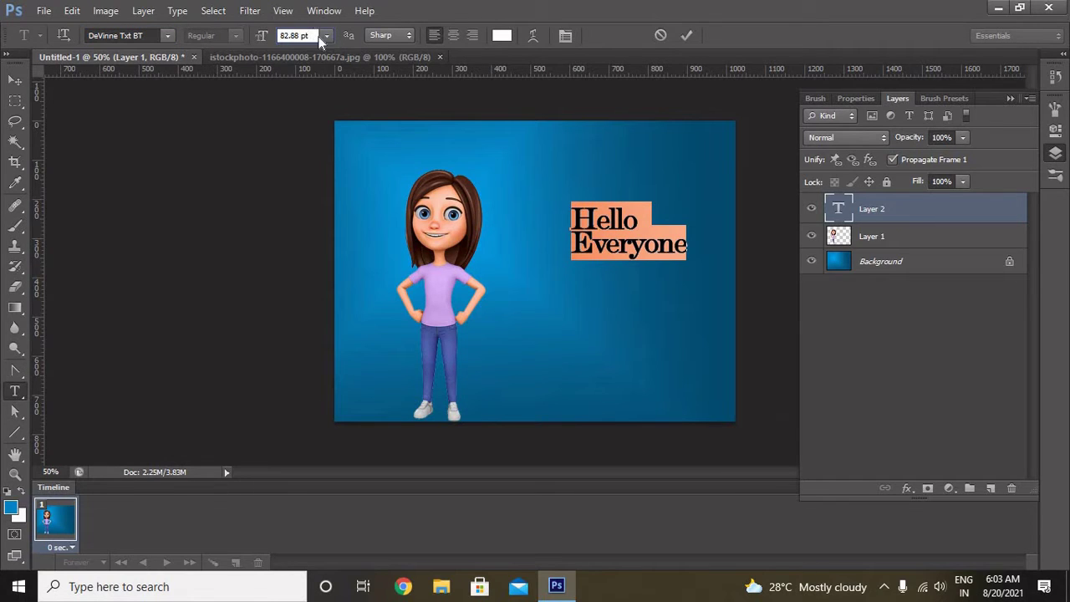
scroll(315, 35, "up", 5)
scroll(315, 35, "up", 3)
scroll(315, 35, "up", 9)
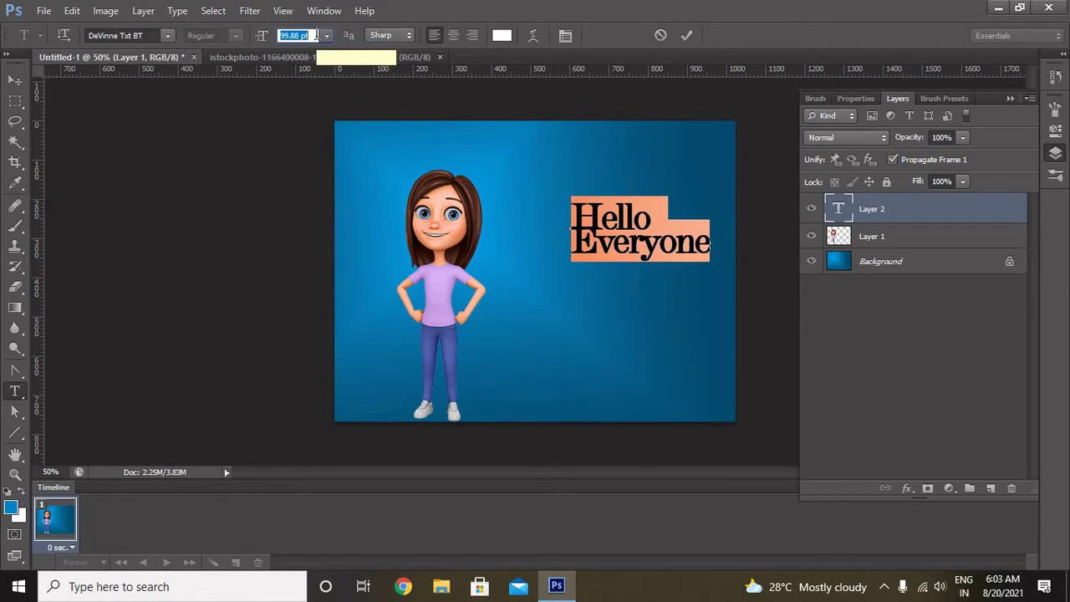
scroll(315, 35, "up", 5)
scroll(312, 36, "up", 2)
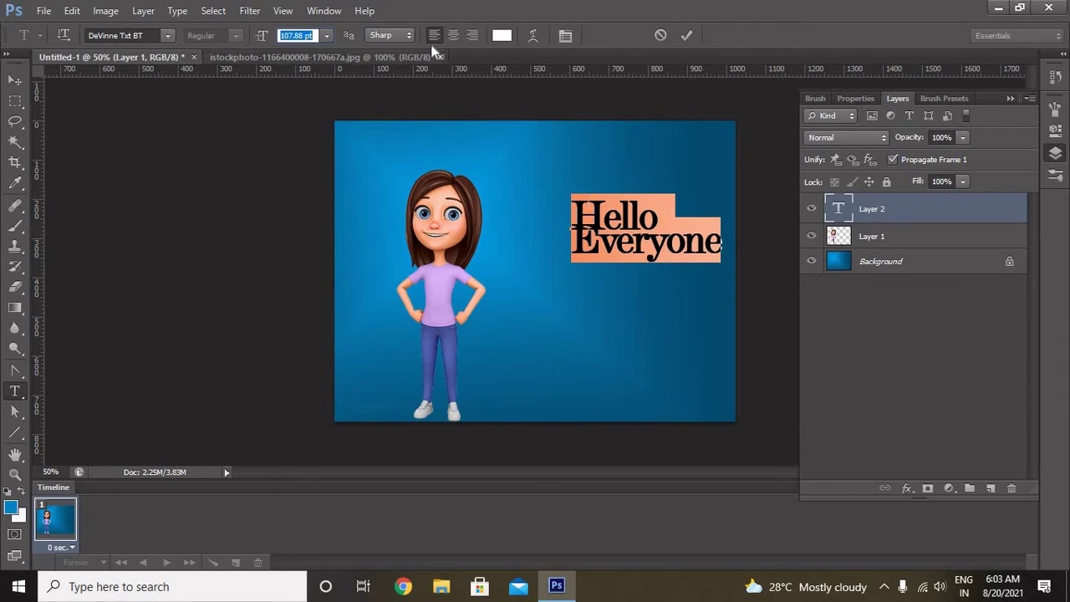
left_click(452, 35)
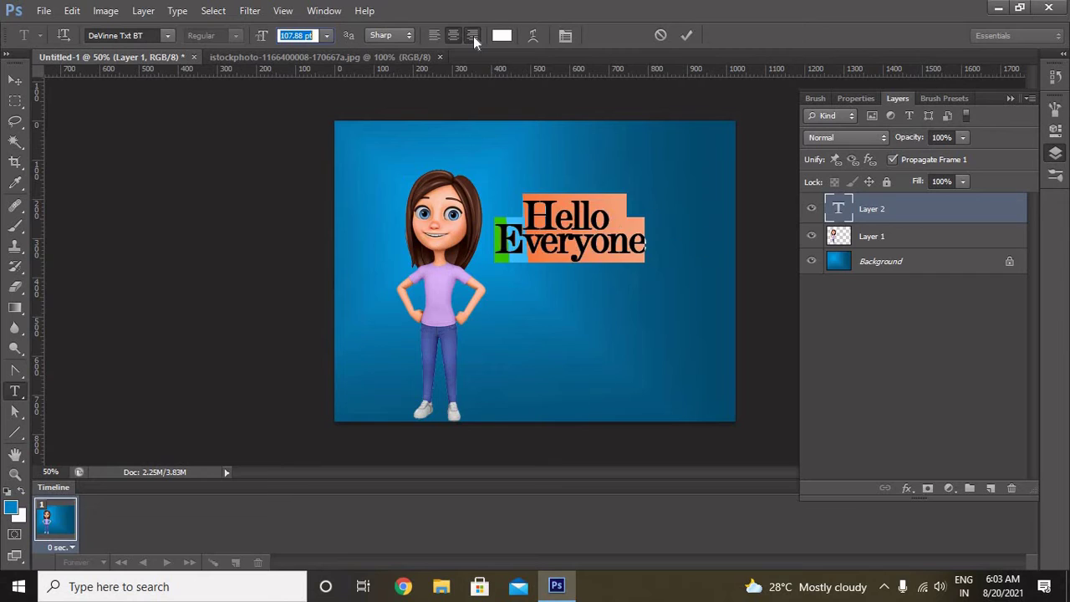
left_click(473, 36)
left_click(433, 36)
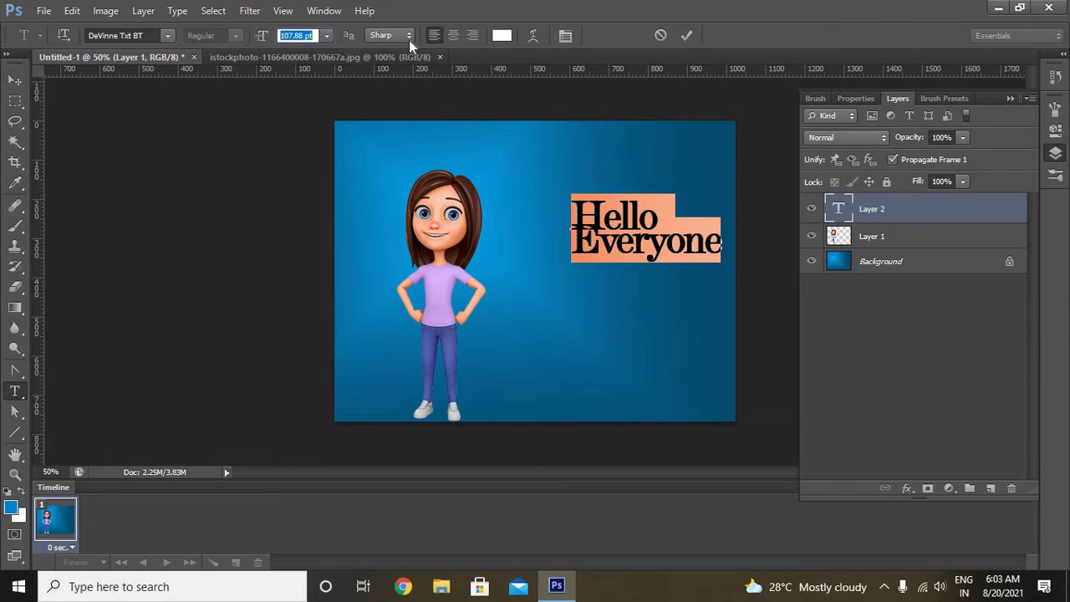
Step: Try the Crisp, Smooth, None and Sharp anti-aliasing methods, then settle on Strong
left_click(409, 37)
left_click(399, 76)
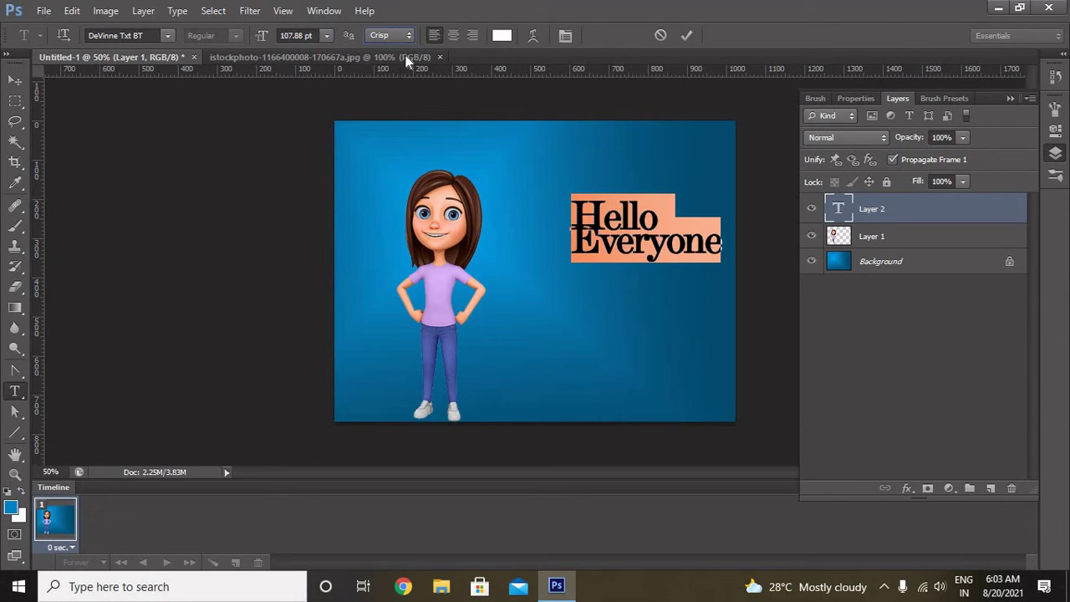
left_click(406, 36)
left_click(400, 88)
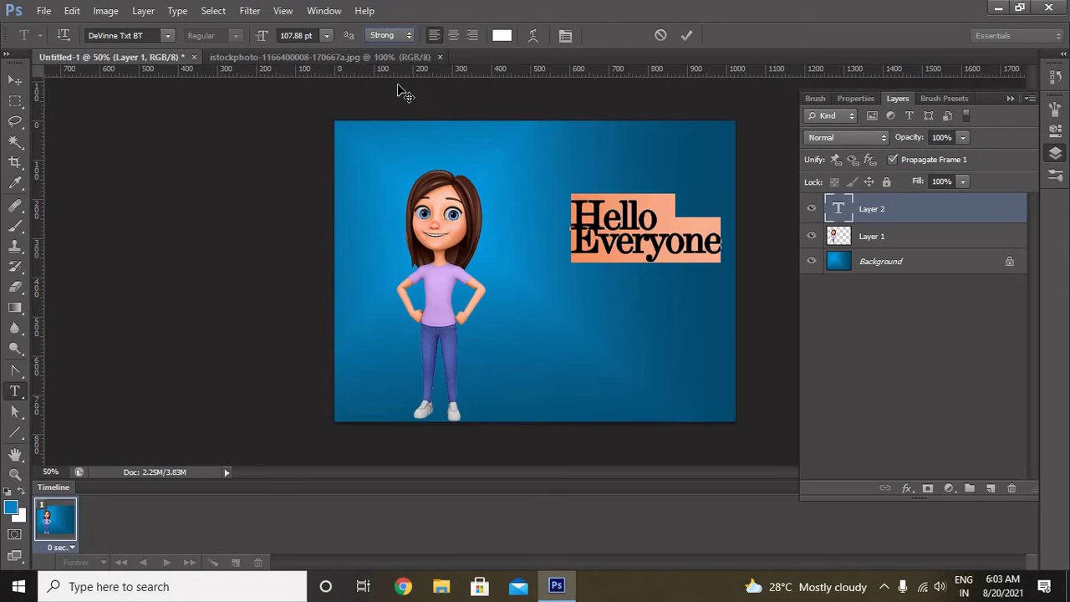
left_click(404, 37)
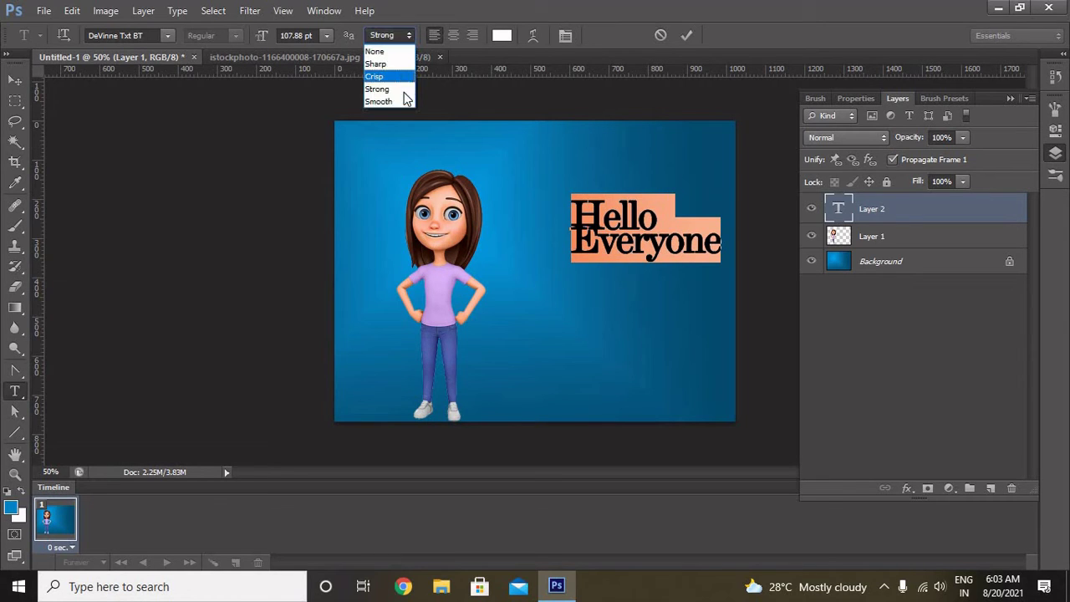
left_click(405, 102)
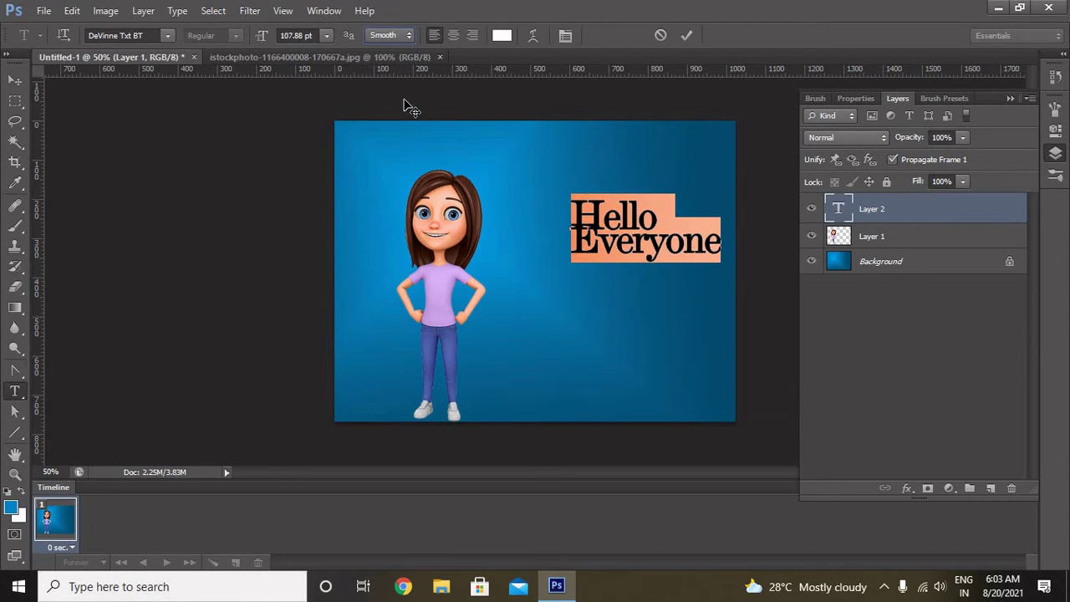
left_click(404, 37)
left_click(400, 50)
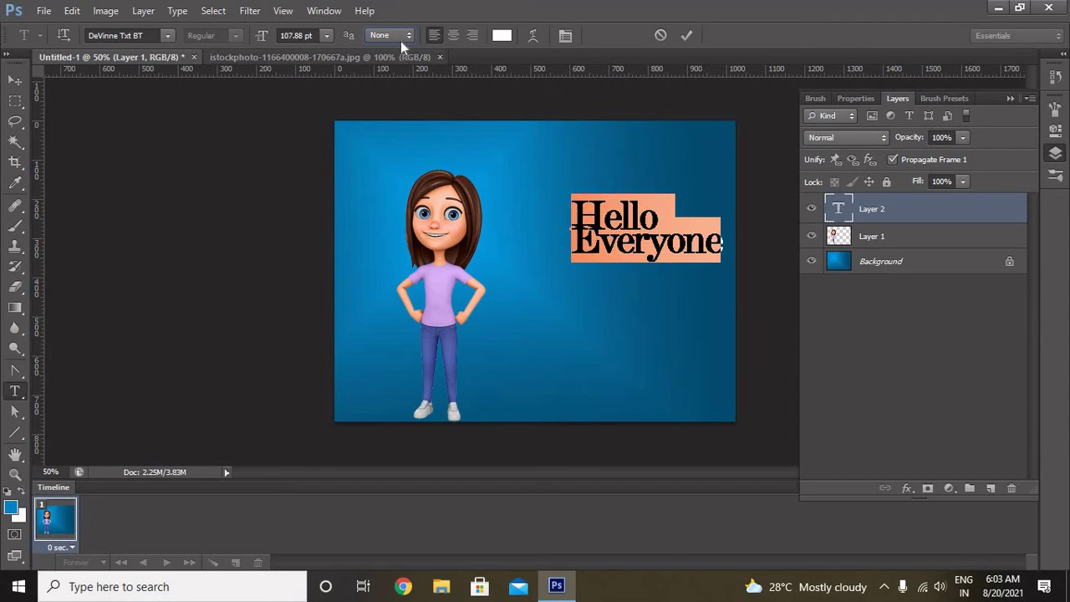
left_click(405, 35)
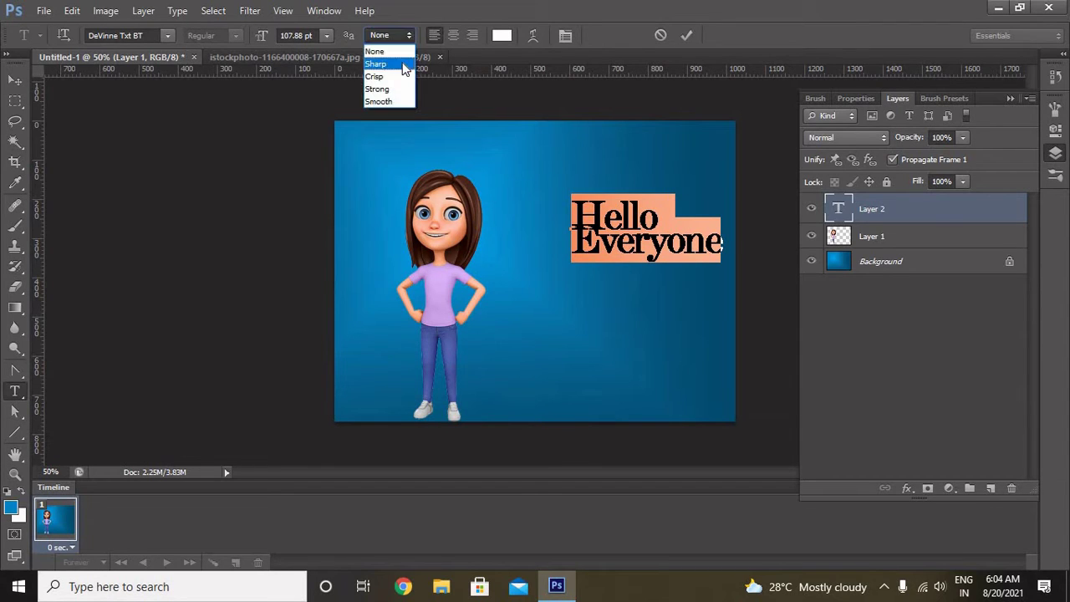
left_click(402, 62)
left_click(397, 35)
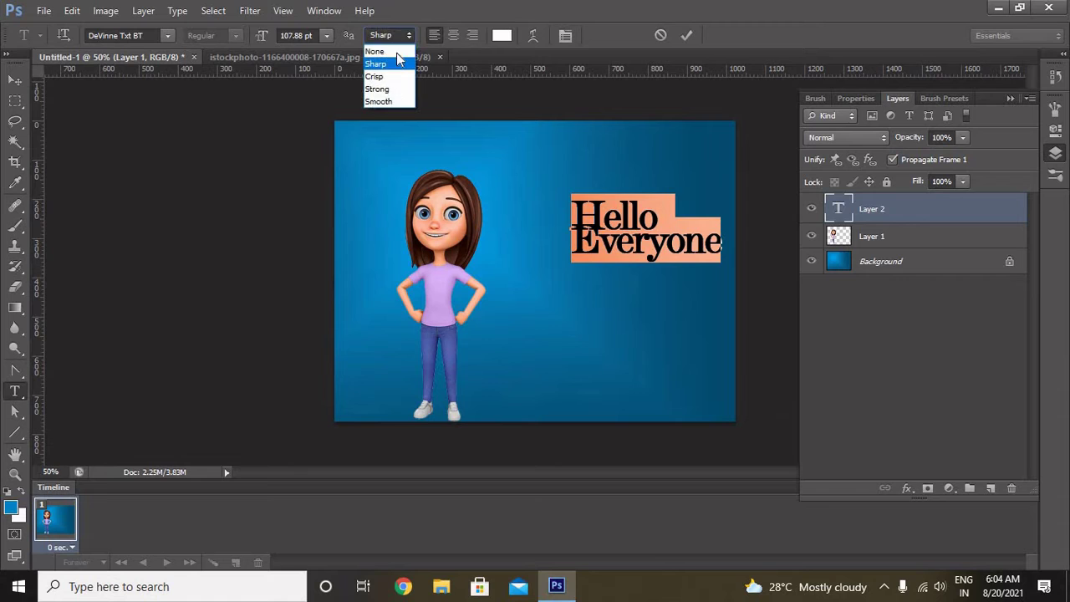
left_click(396, 88)
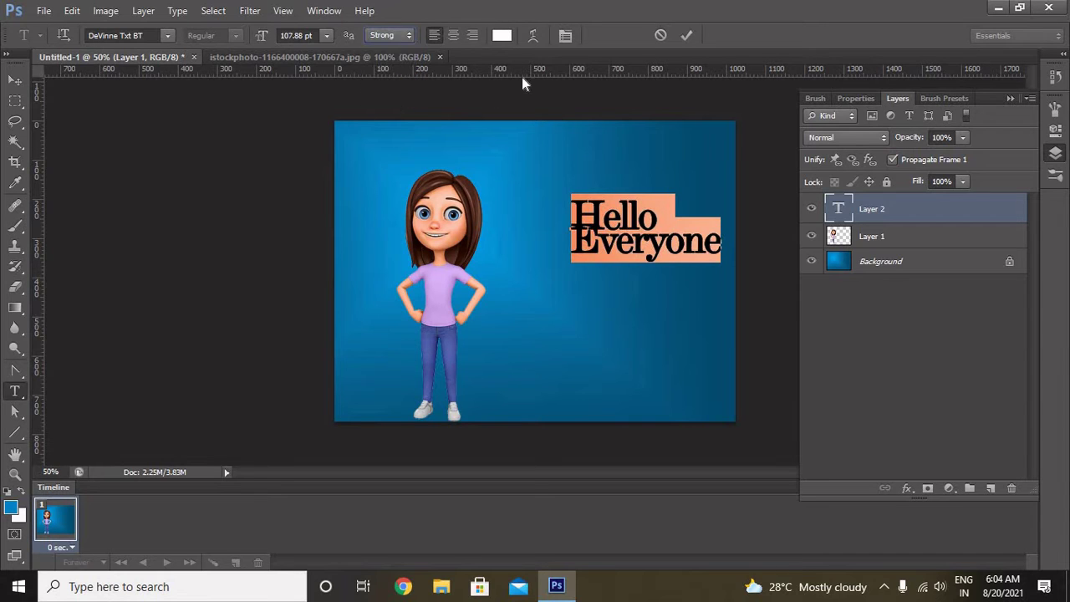
Step: Set the Hello Everyone text colour to pale blue #dceef6
left_click(502, 36)
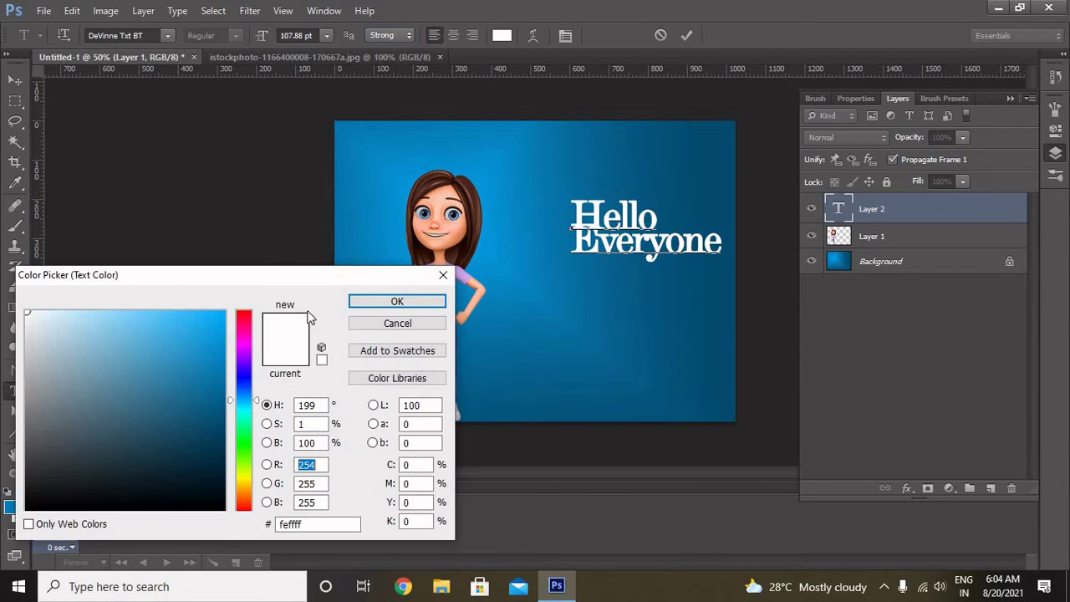
left_click_drag(184, 318, 35, 313)
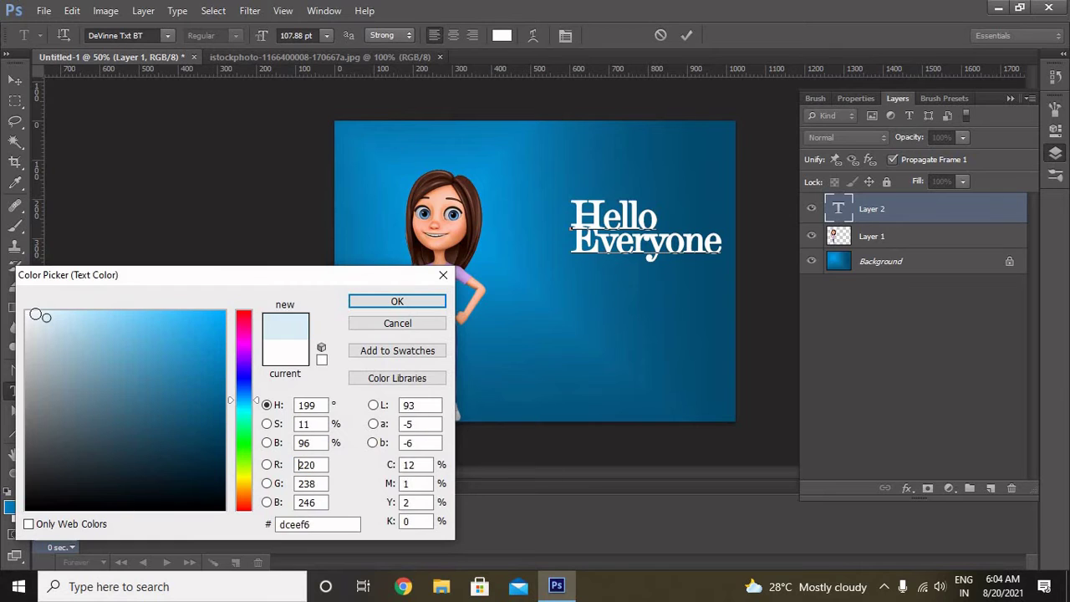
left_click(392, 301)
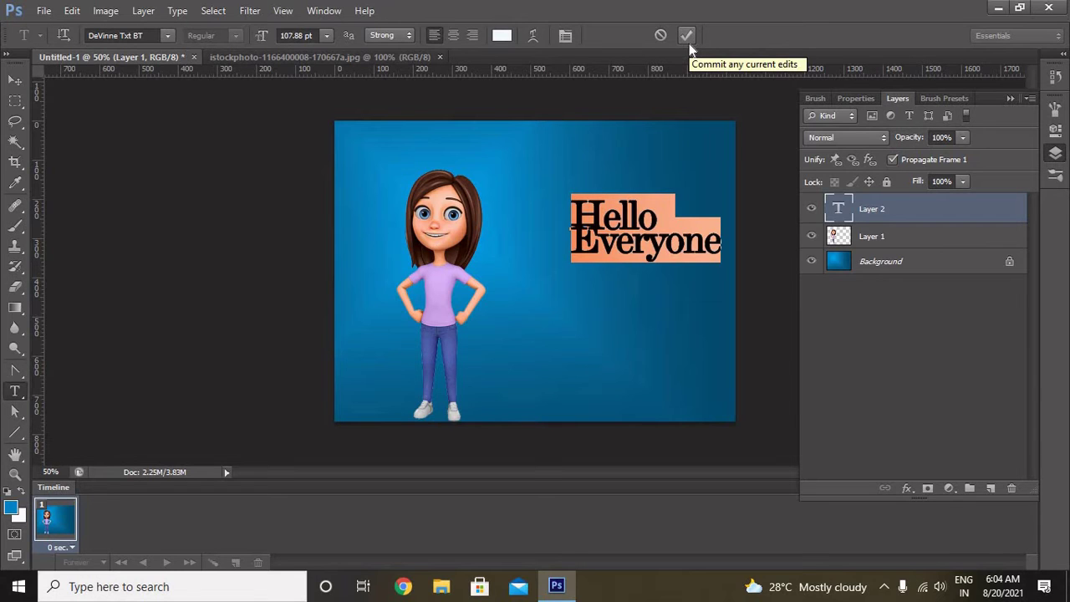
Step: Remove the faux bold and choose the Arc warp style for the text
left_click(532, 36)
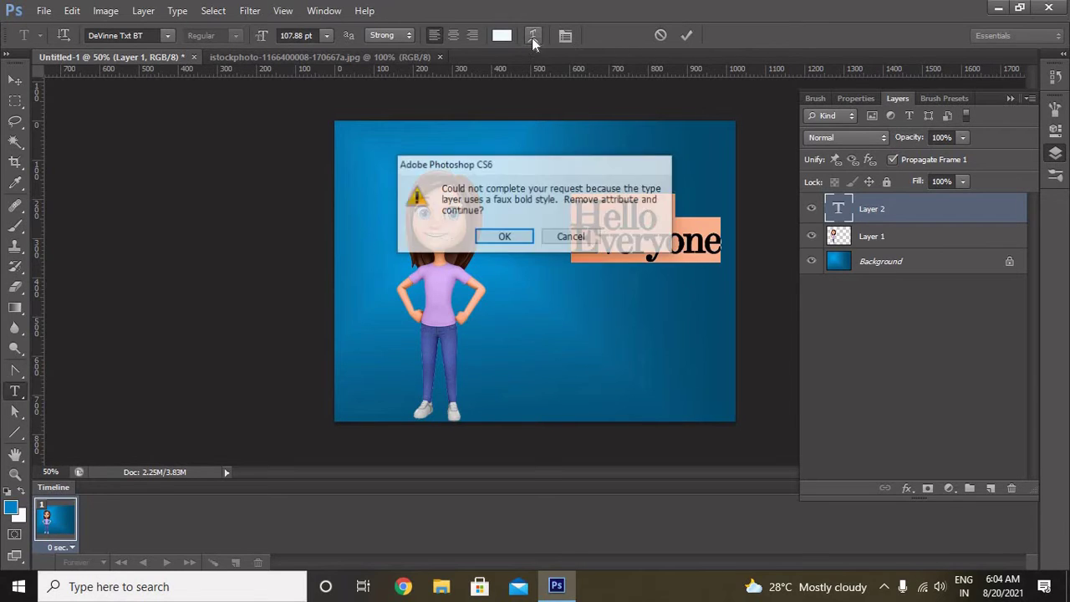
left_click(504, 238)
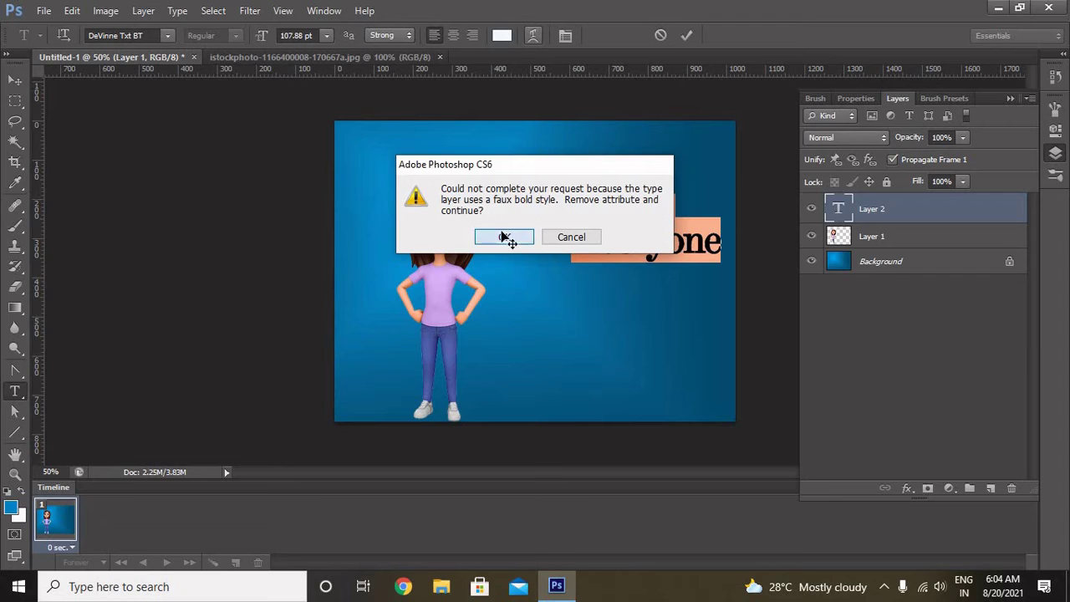
left_click(249, 166)
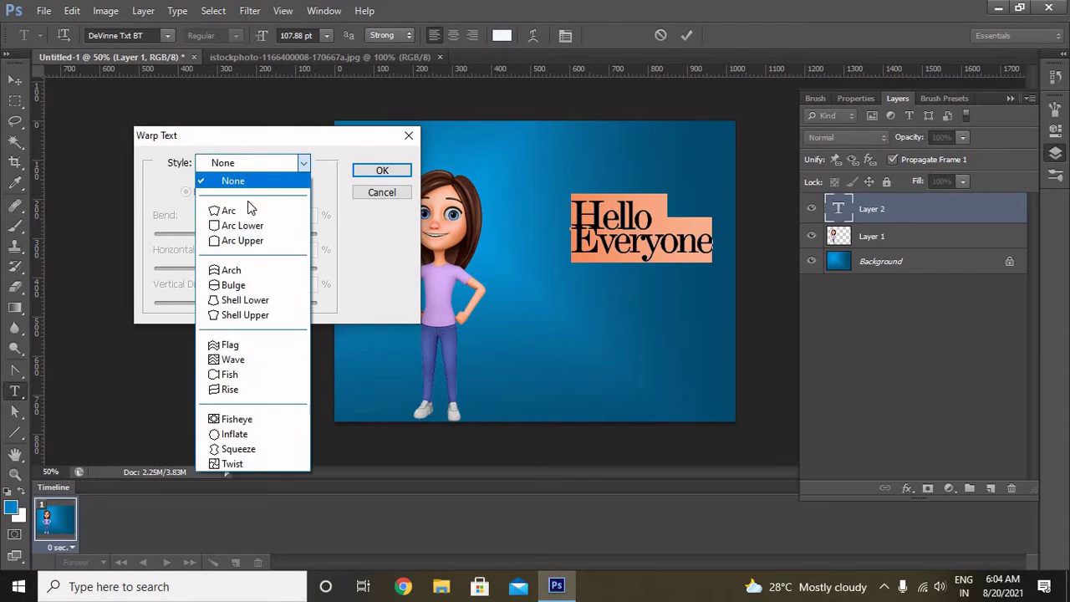
left_click(246, 211)
Step: Set the Arc bend to +29 and apply the warp
scroll(253, 164, "down", 1)
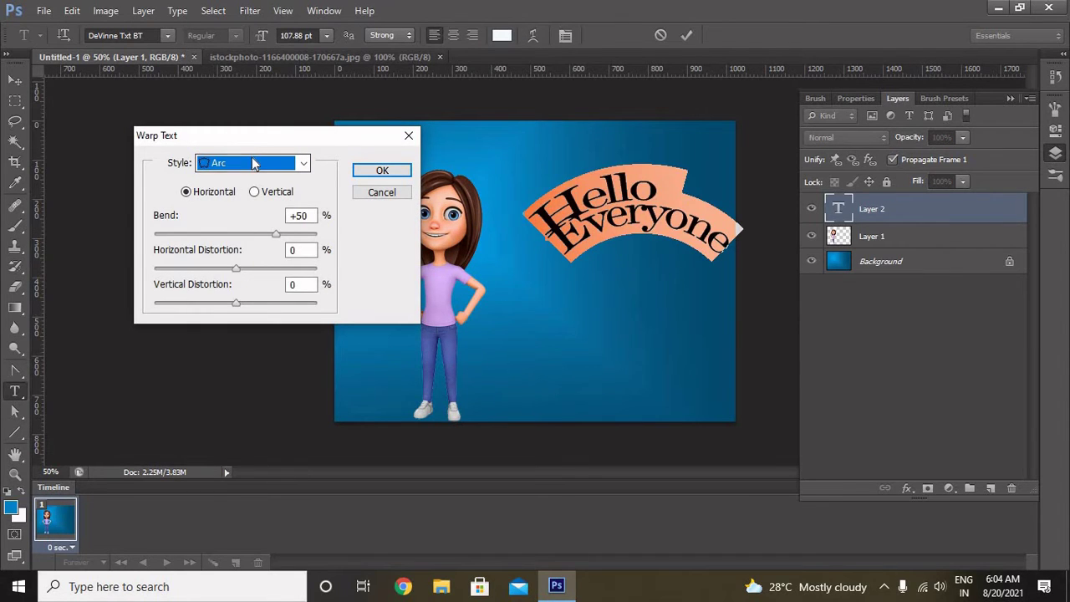
scroll(253, 164, "up", 2)
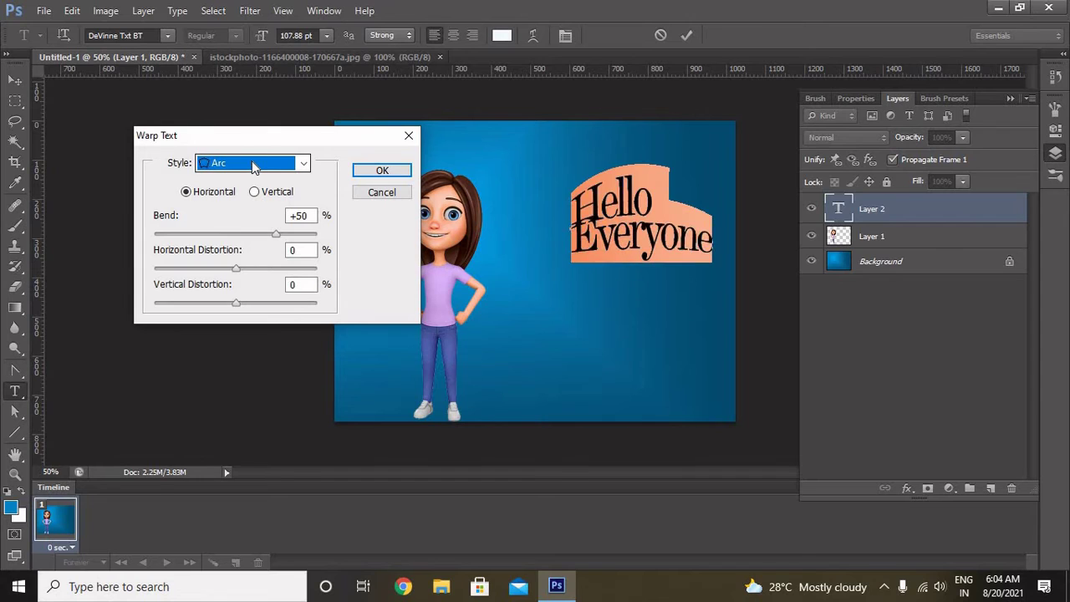
scroll(253, 164, "down", 1)
scroll(253, 164, "down", 1)
scroll(254, 164, "up", 2)
mouse_move(275, 234)
left_mouse_down()
mouse_move(236, 234)
mouse_move(243, 238)
left_mouse_up()
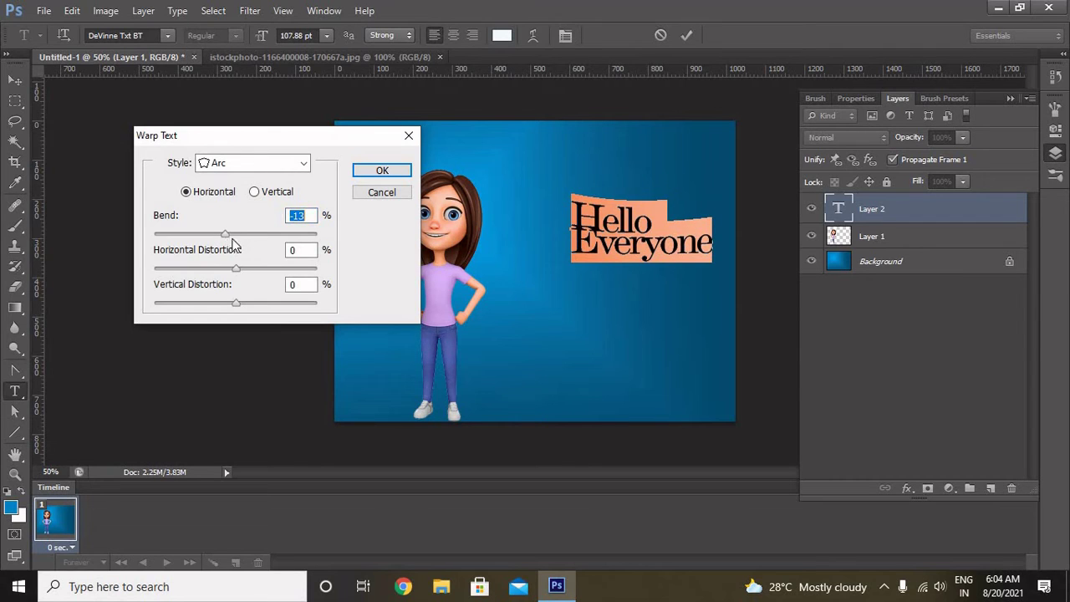
left_click_drag(245, 244, 258, 234)
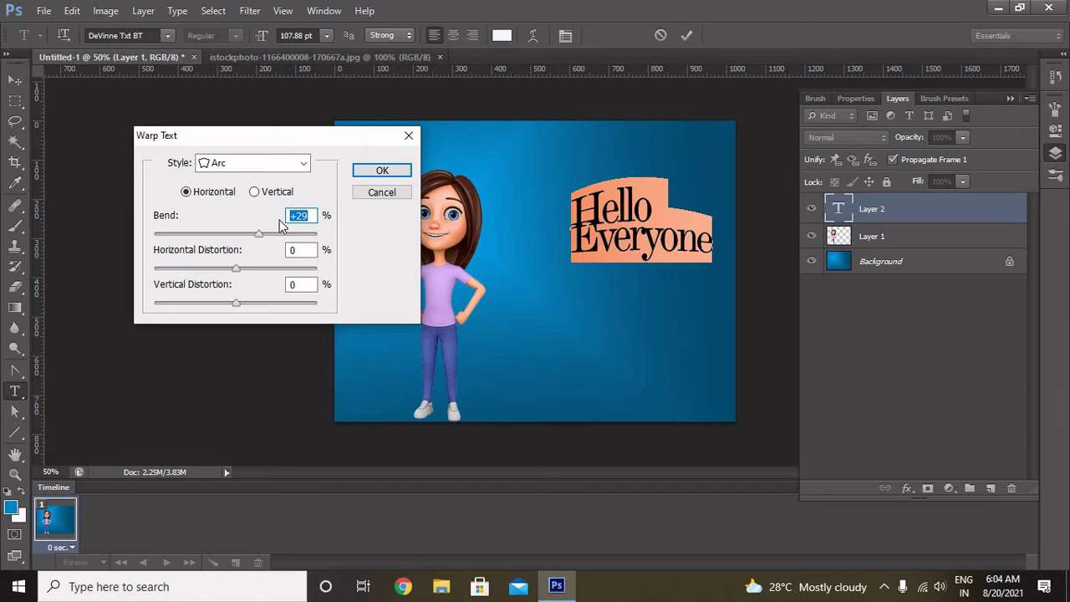
left_click(380, 171)
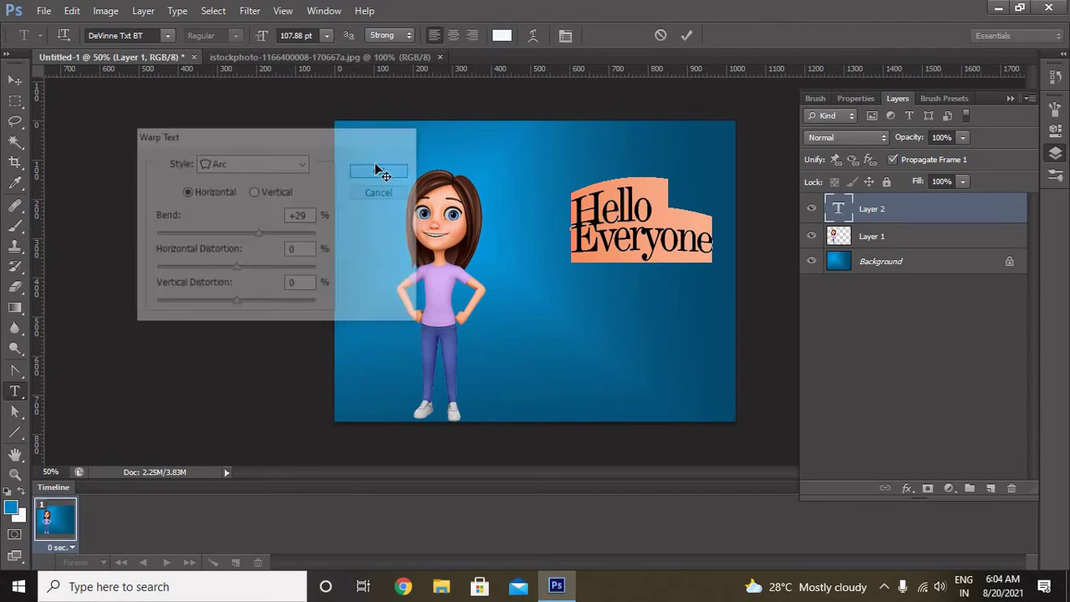
Step: In the Character panel, raise the font size to 111.88 pt and set kerning to 0
left_click(569, 37)
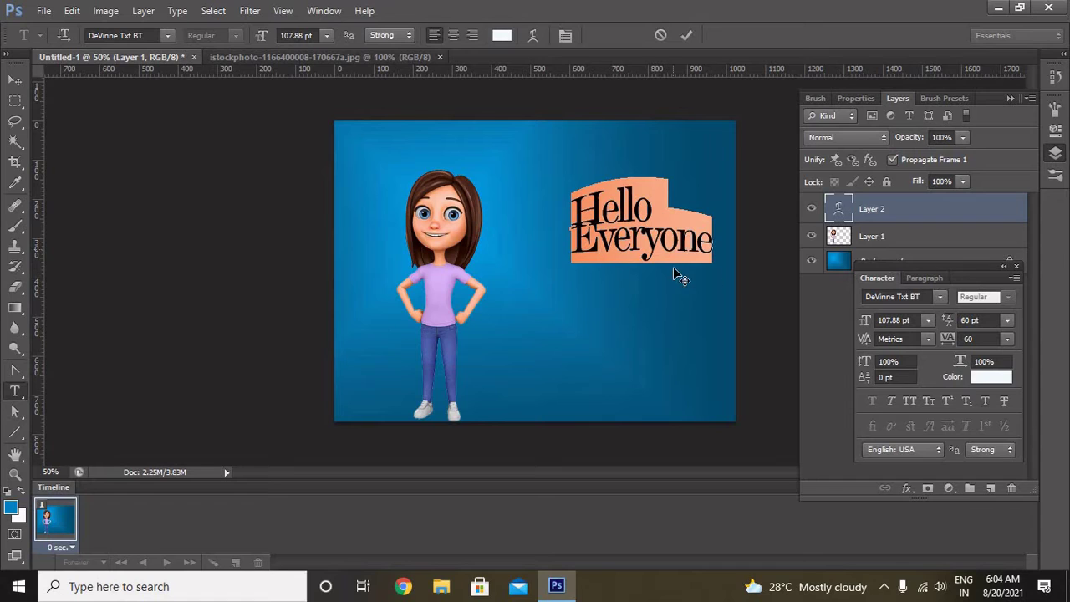
left_click(914, 320)
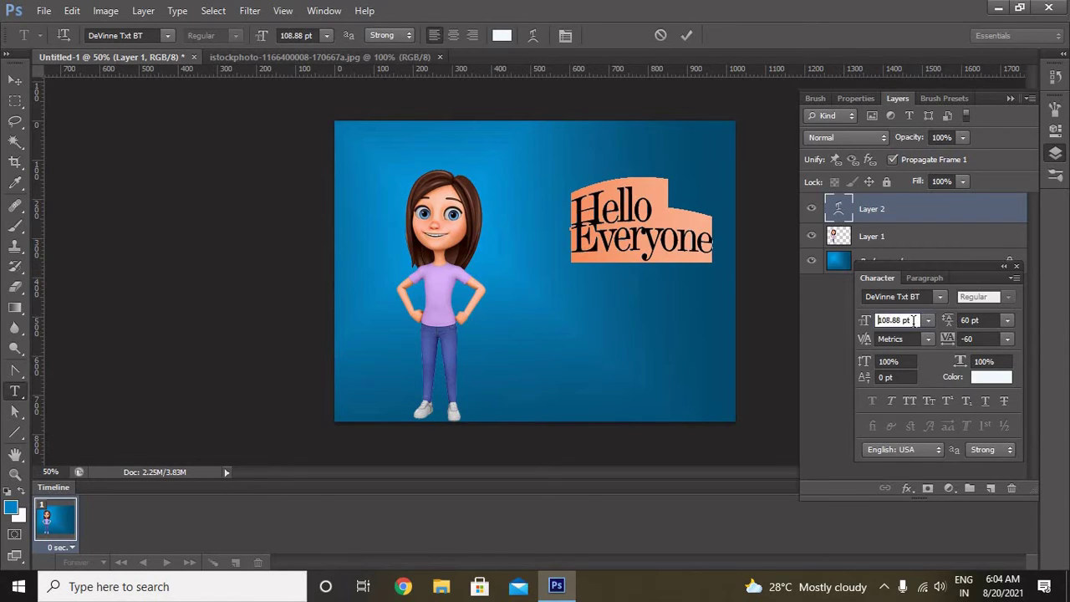
key("Up")
key("Up")
key("Up")
key("Up")
left_click(913, 339)
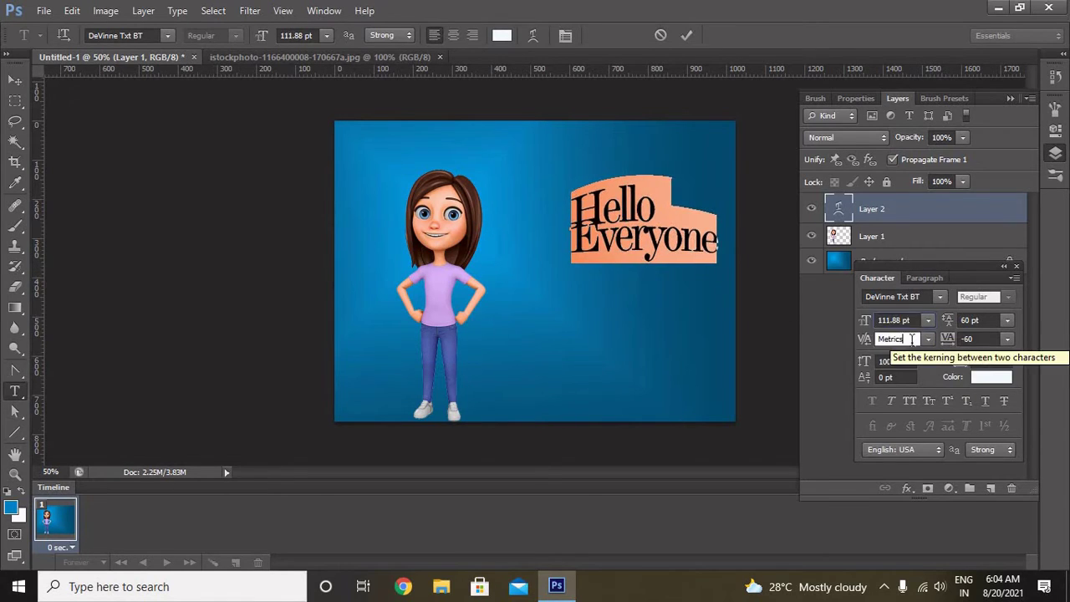
key("Up")
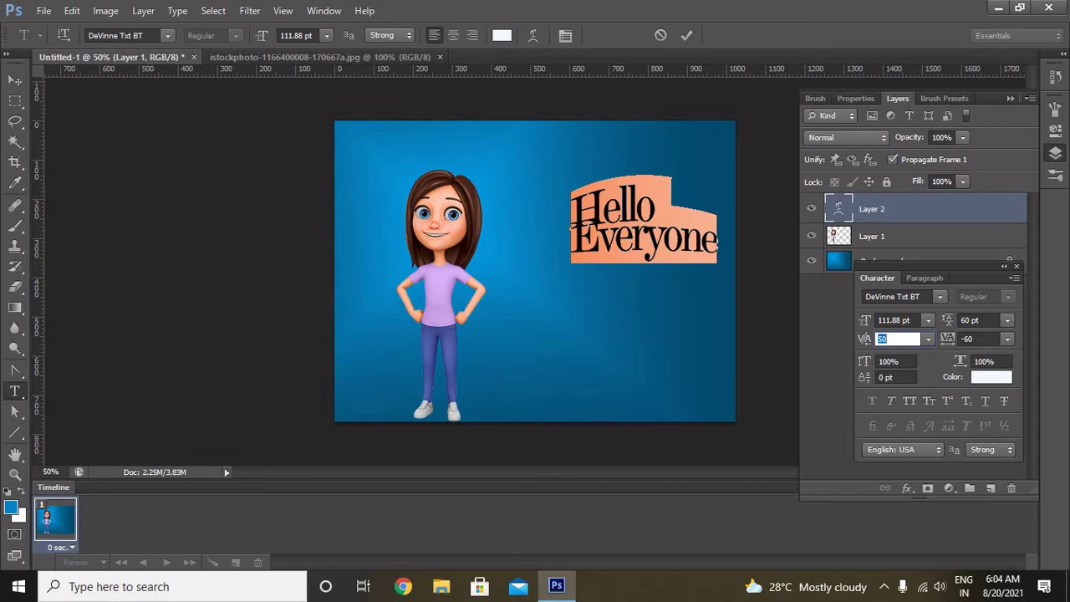
Step: Try stretching the vertical scale, then reset it to 100%
left_click(903, 361)
key("Up")
key("Up")
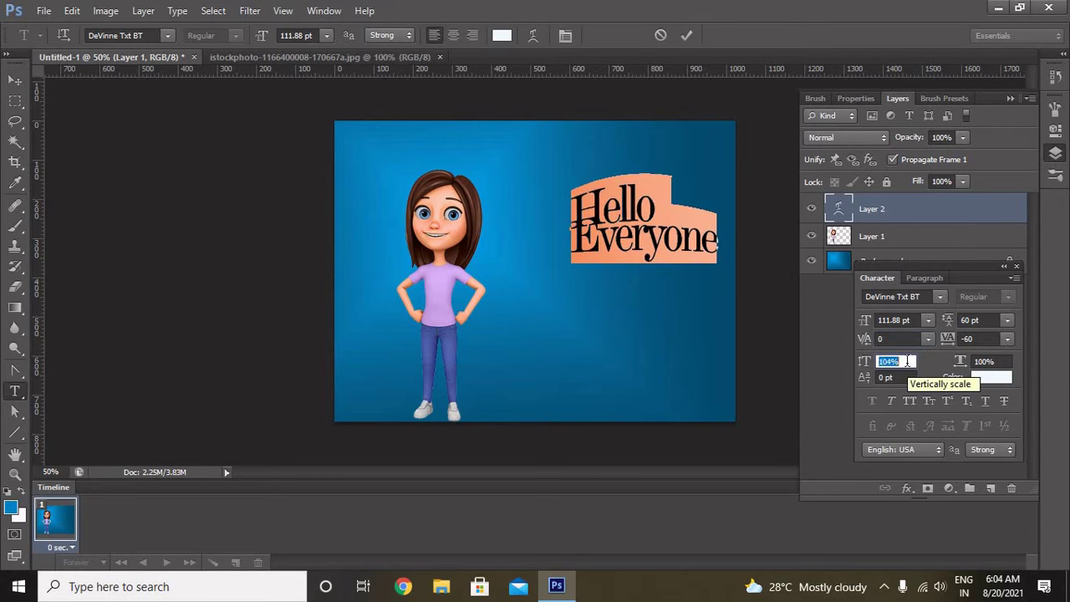
key("Up")
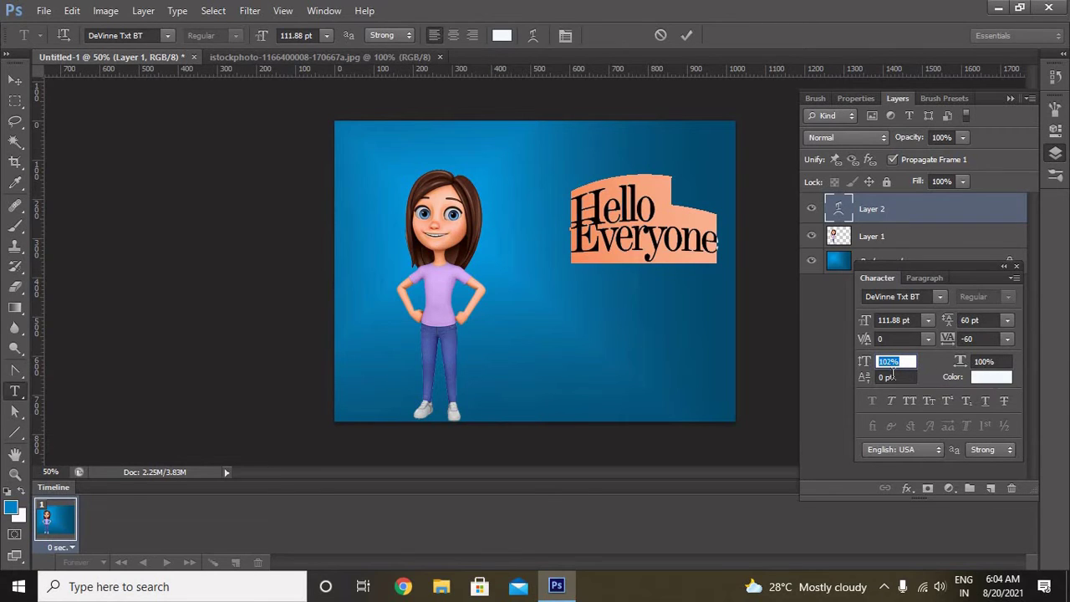
left_click(893, 376)
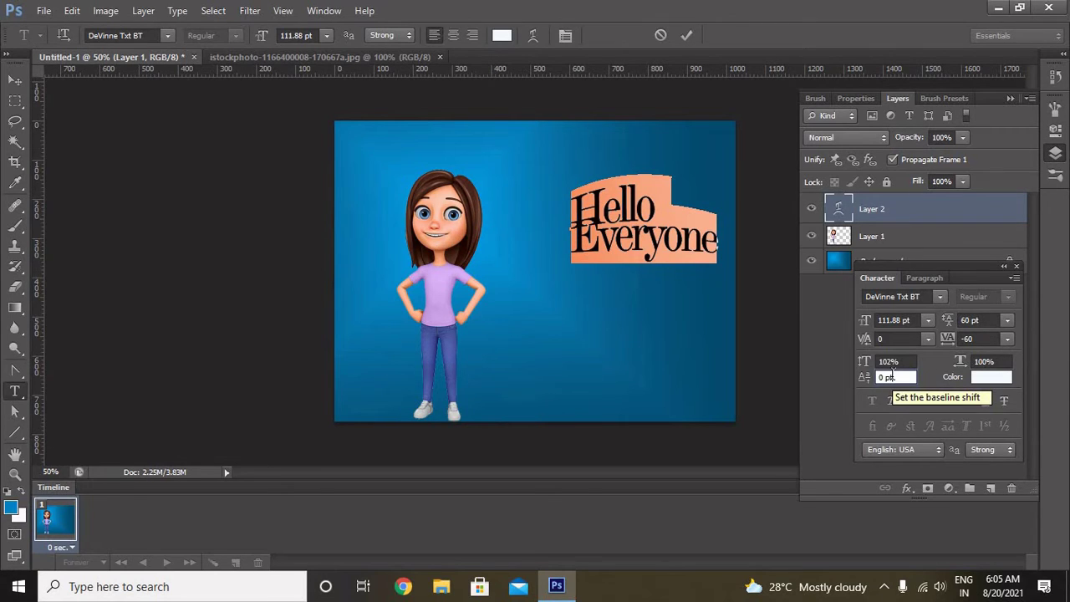
left_click(904, 361)
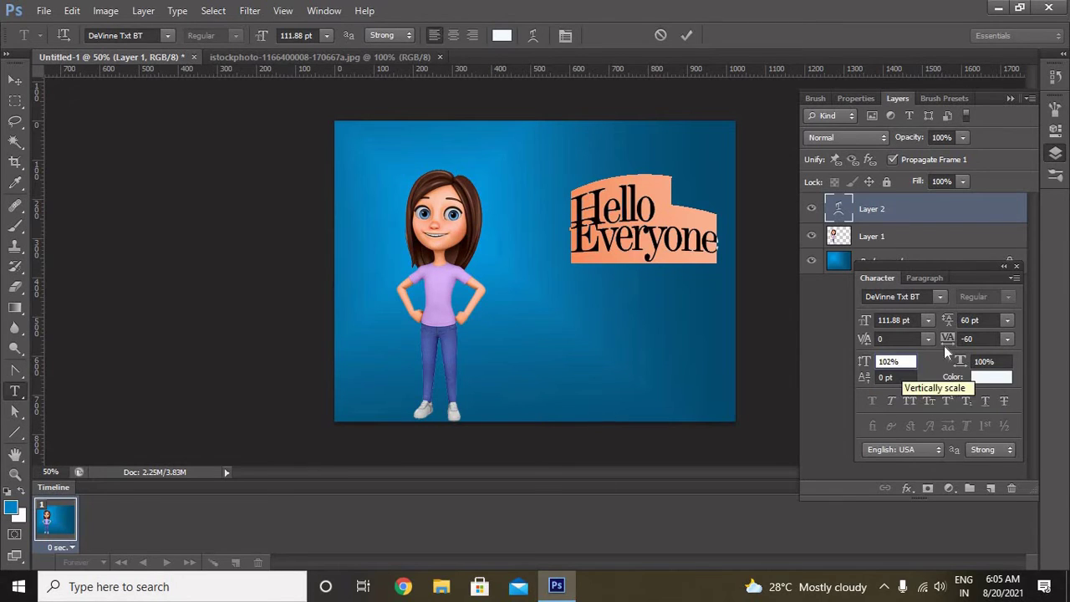
key("Down")
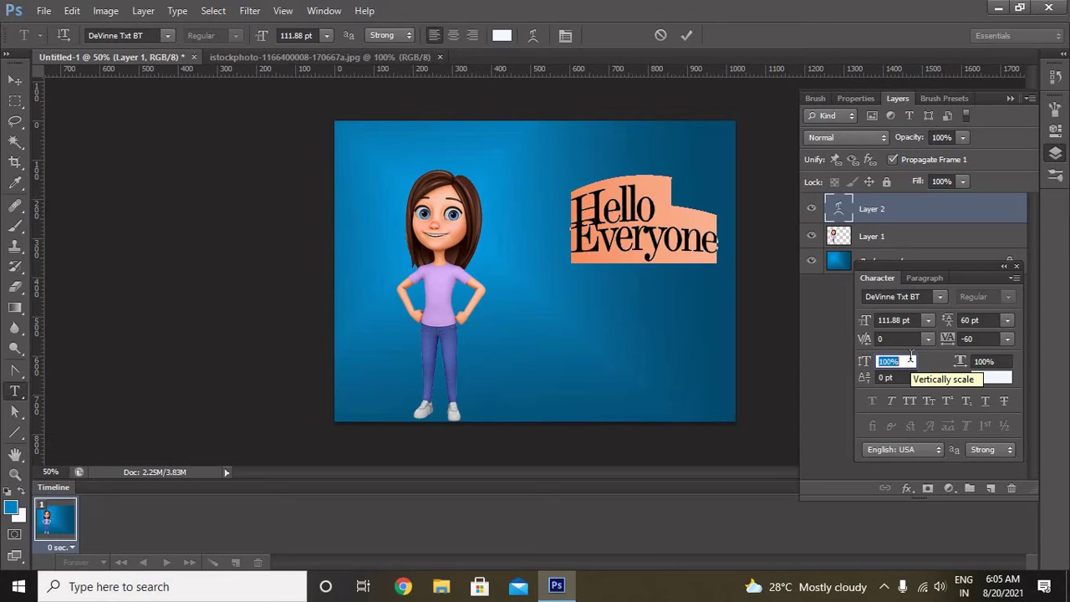
Step: Widen the line spacing to 101 pt
left_click(988, 320)
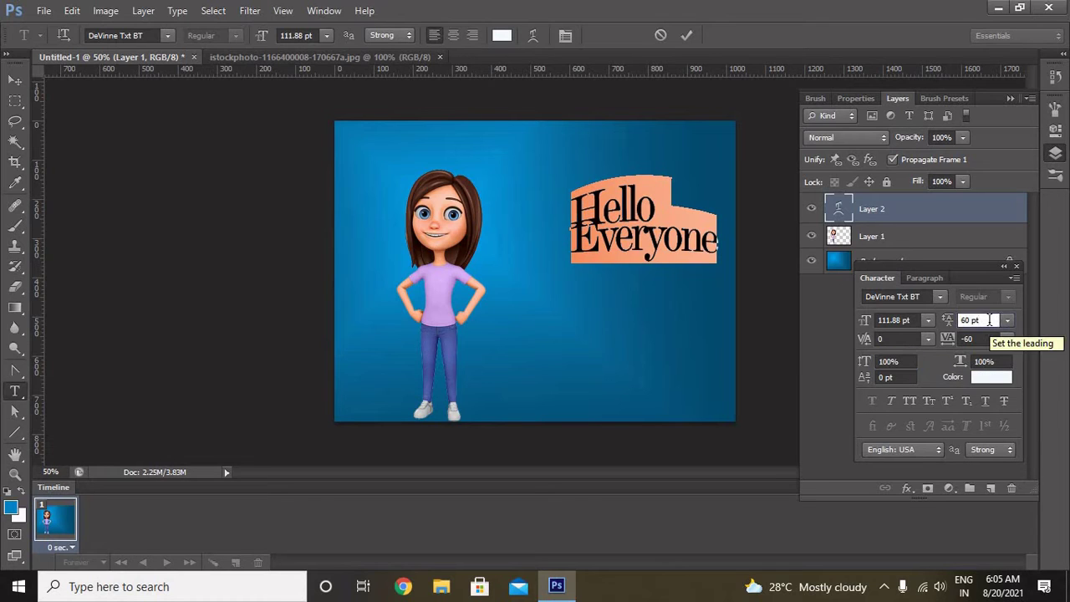
scroll(988, 320, "up", 8)
scroll(989, 320, "up", 4)
scroll(989, 320, "up", 10)
scroll(989, 320, "up", 5)
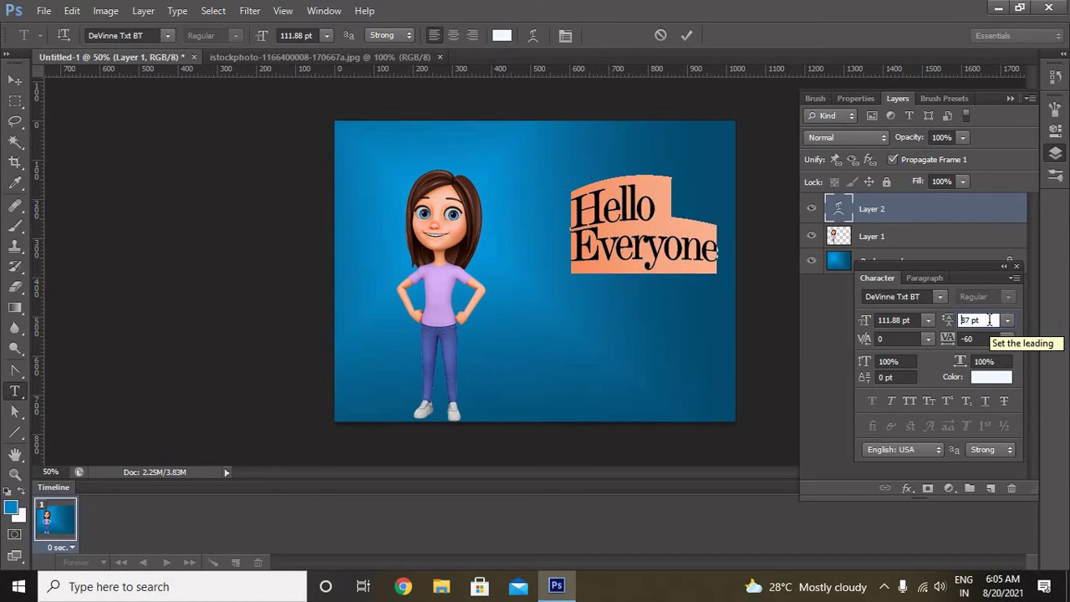
scroll(989, 320, "up", 5)
scroll(989, 320, "up", 5)
scroll(989, 320, "up", 4)
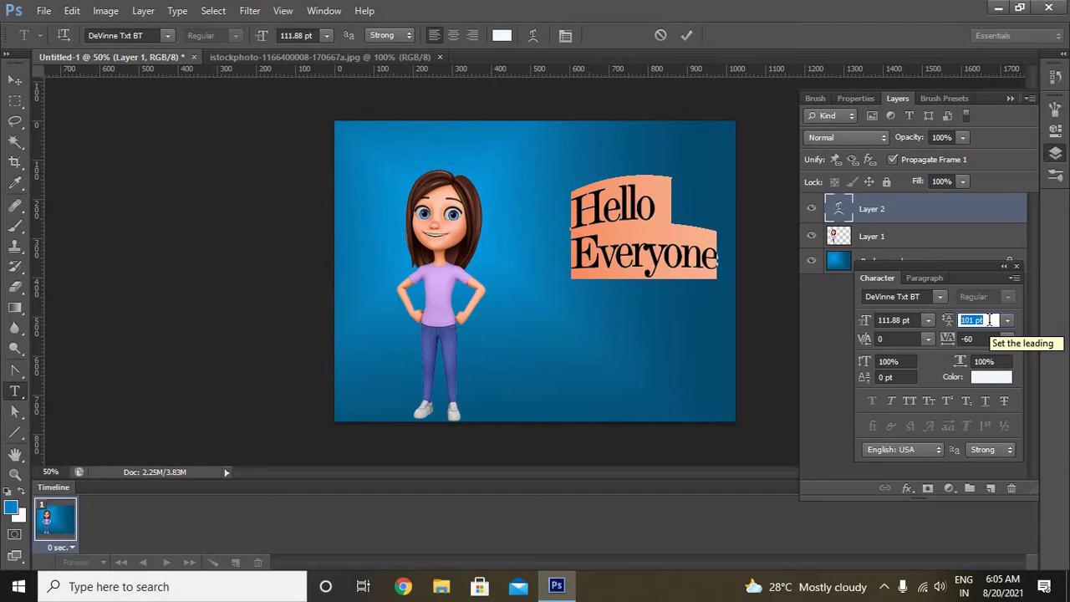
Step: Try Faux Italic and All Caps, then apply Small Caps to the greeting and commit it
left_click(891, 401)
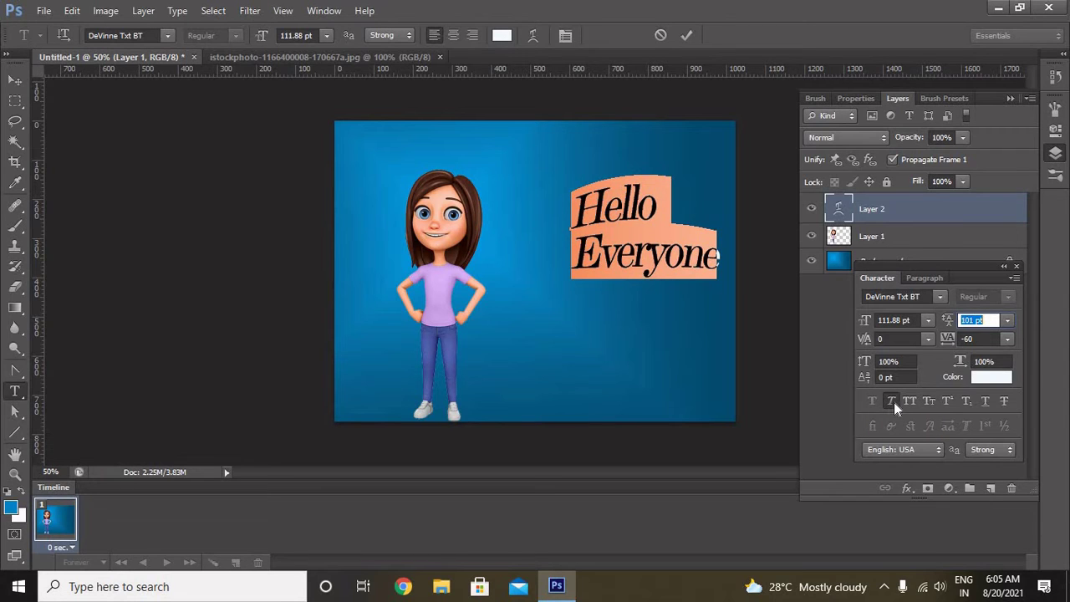
left_click(894, 402)
left_click(903, 403)
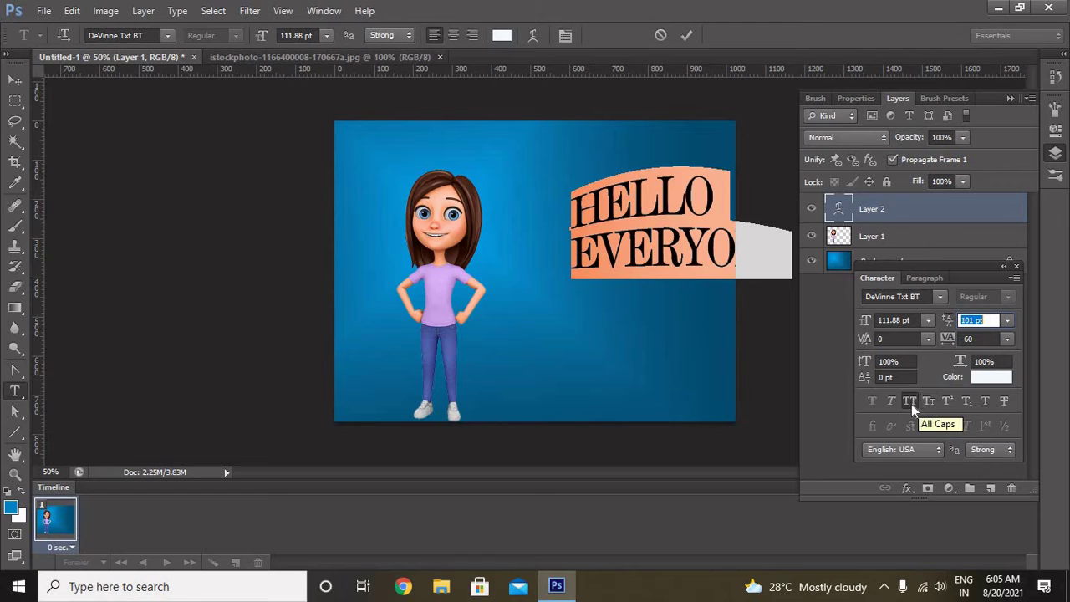
left_click(911, 404)
left_click(929, 402)
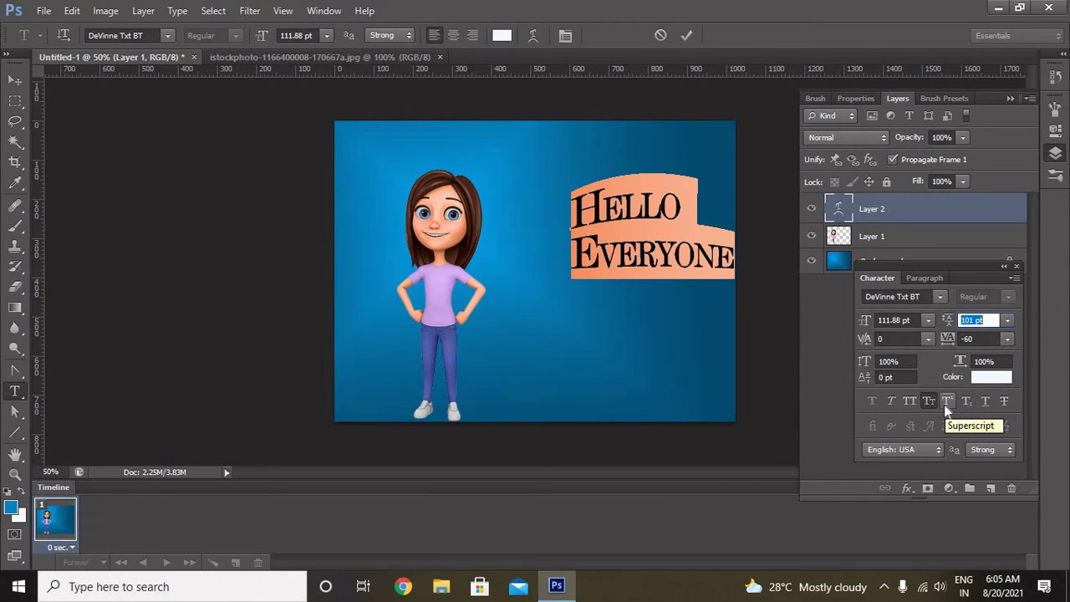
left_click(680, 301)
left_click(860, 237)
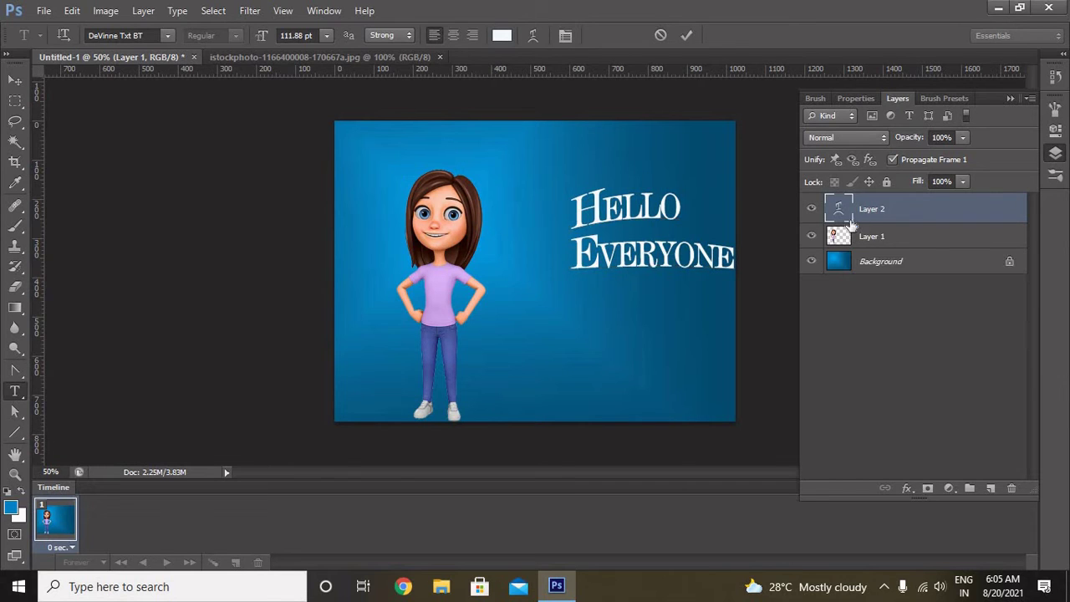
left_click(841, 216)
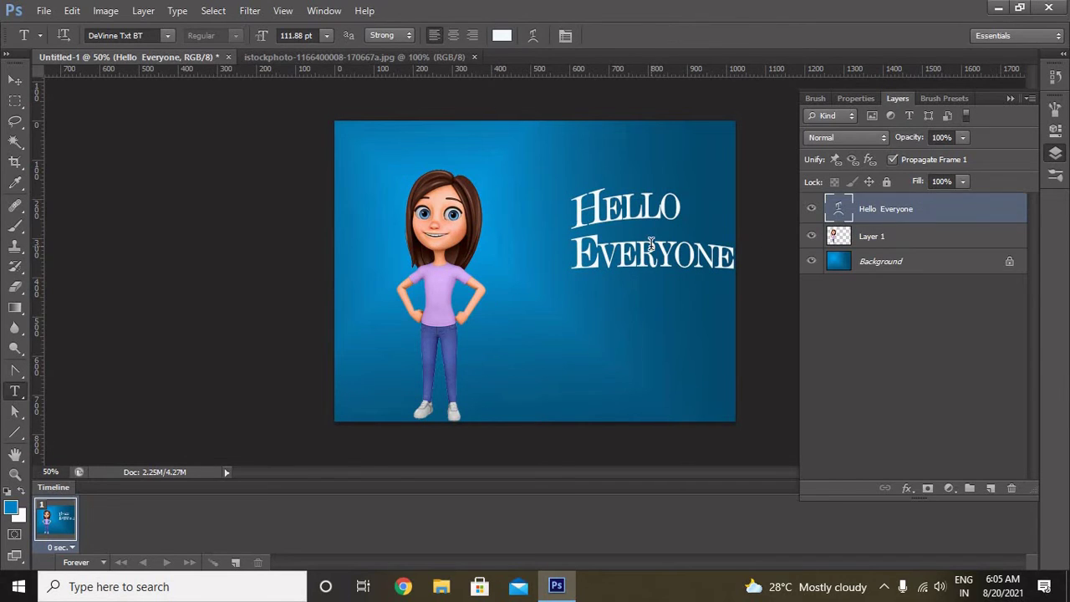
left_click(653, 247)
key("shift+Left")
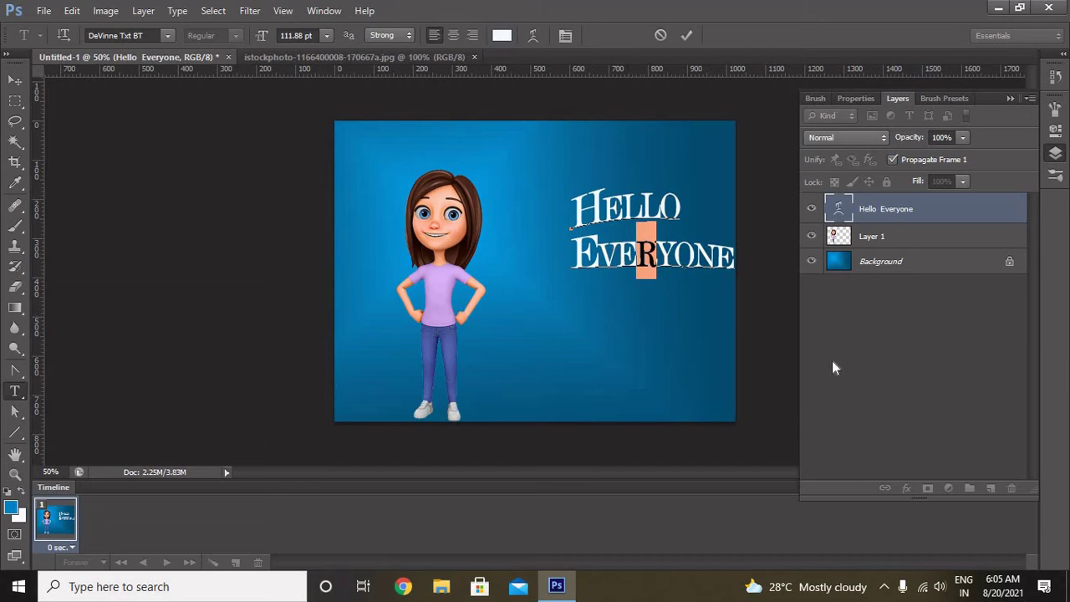
left_click(565, 35)
left_click(953, 401)
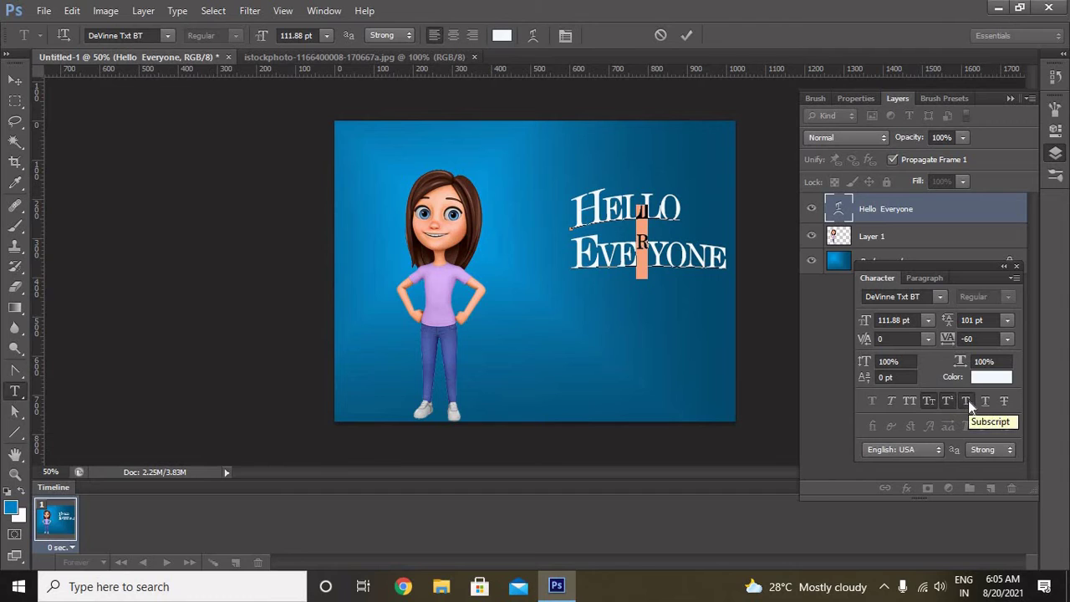
left_click(967, 401)
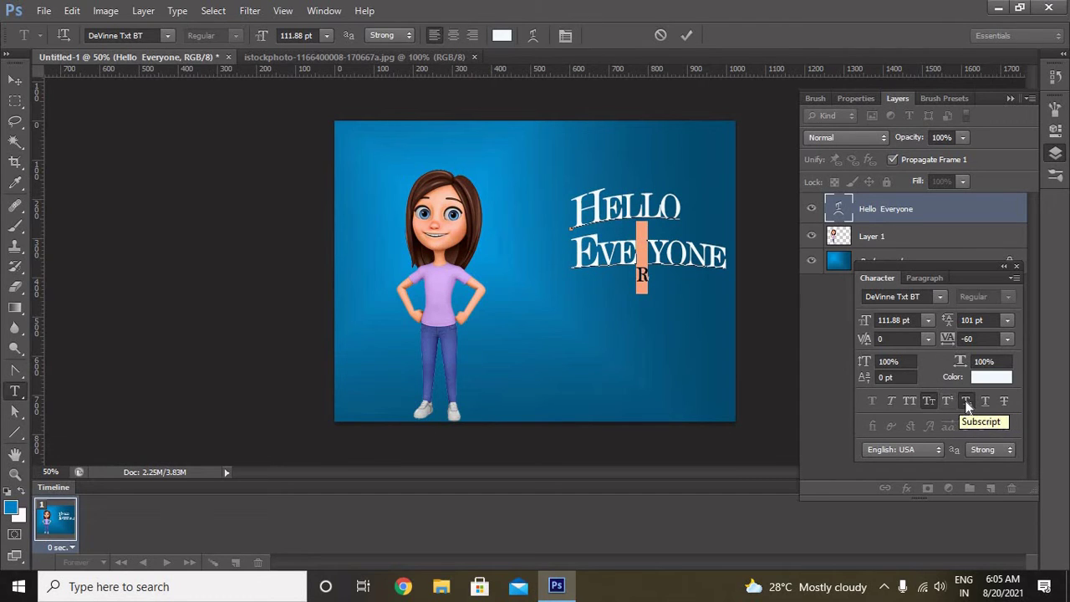
left_click(965, 400)
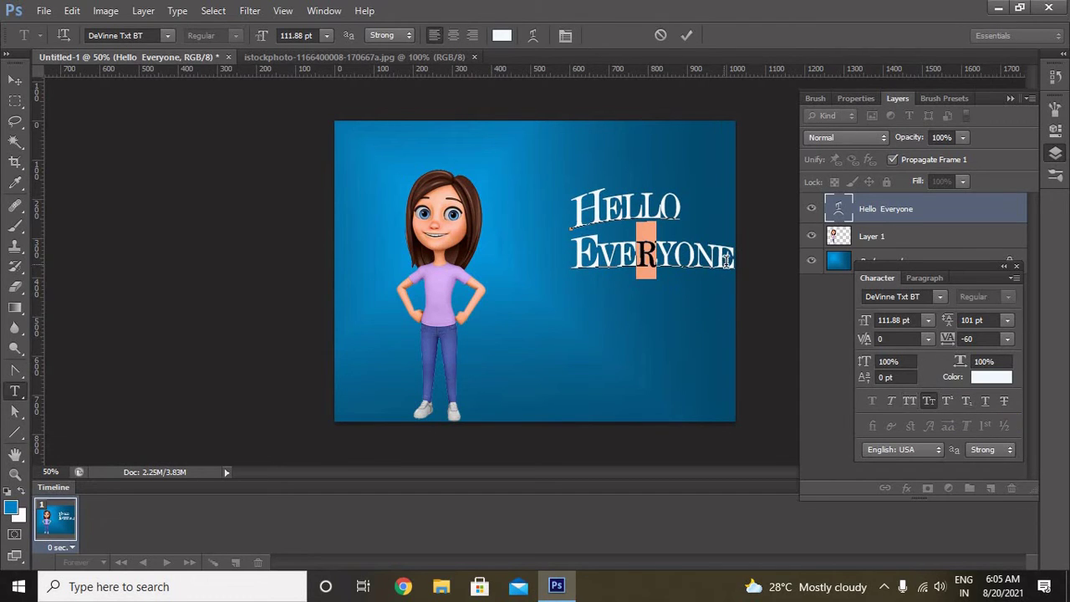
key("End")
key("shift+Home")
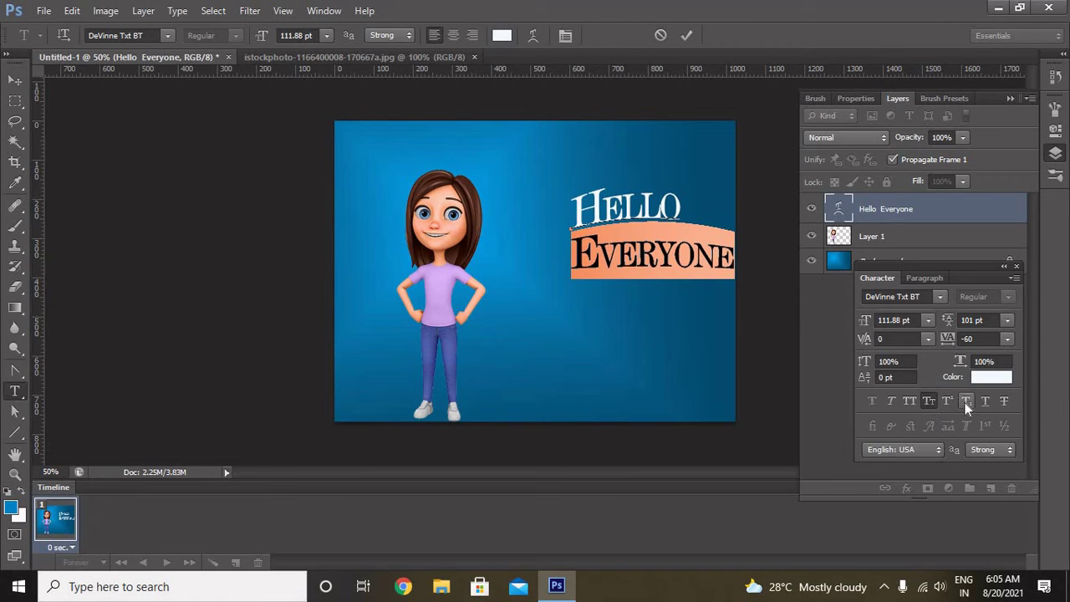
left_click(981, 402)
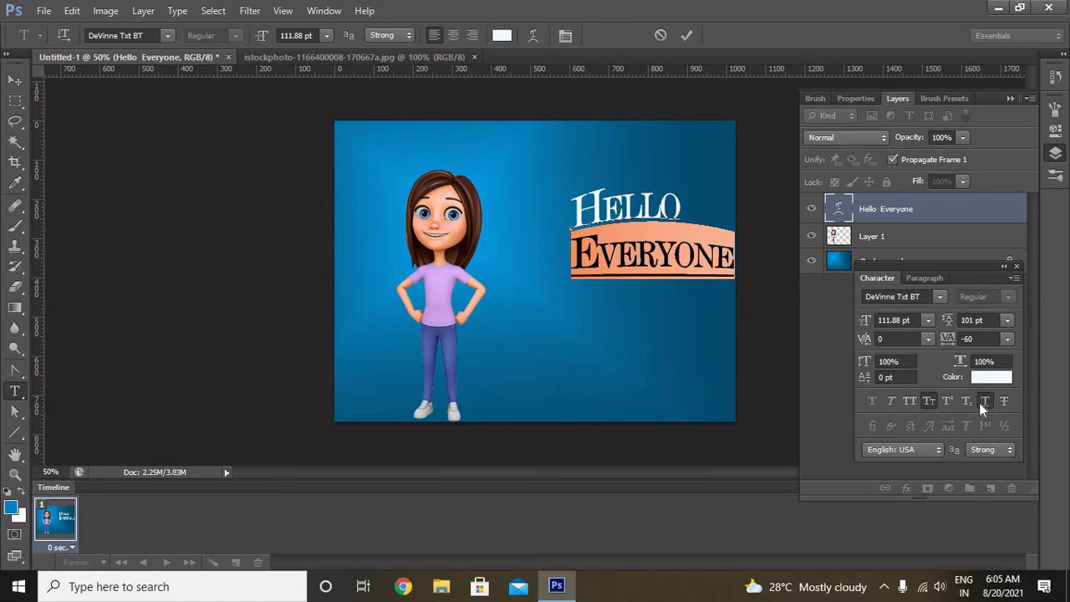
left_click(983, 401)
left_click(1003, 401)
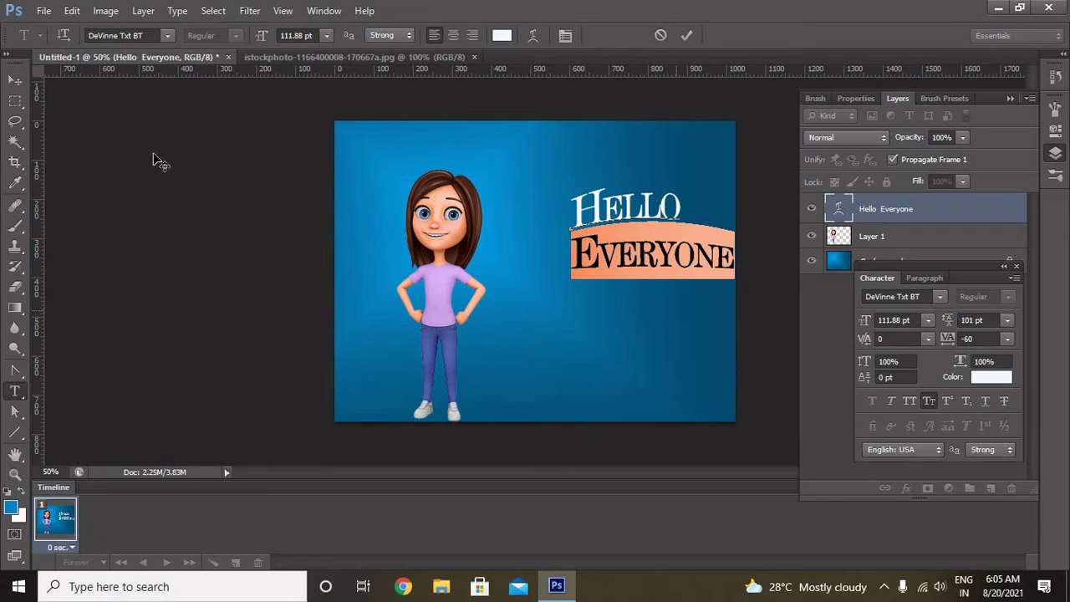
Step: Move the greeting text left and down beside the girl, and shift the Character panel down
left_click(15, 79)
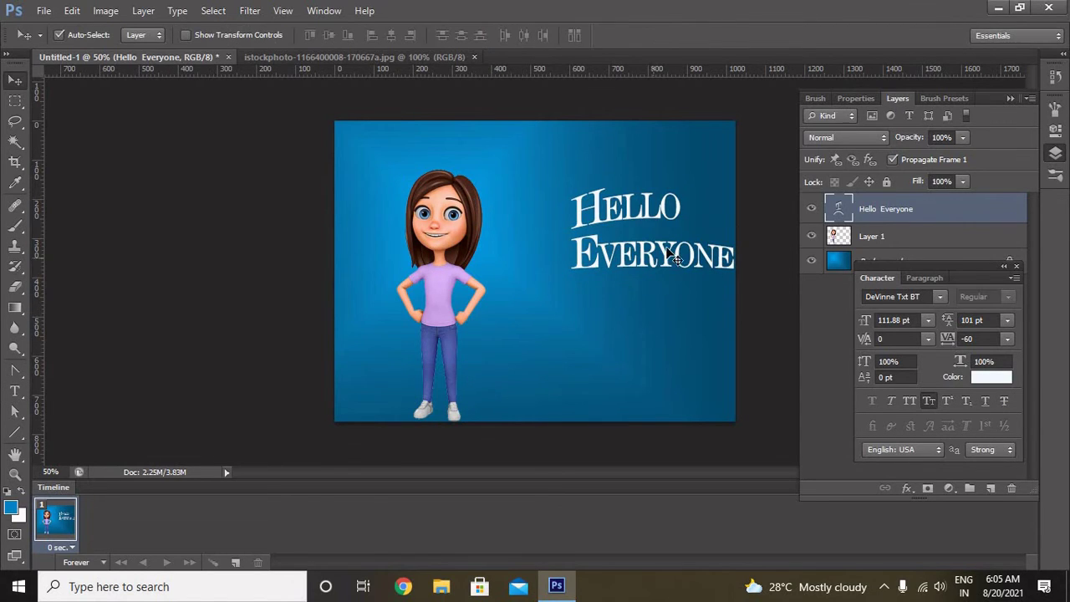
mouse_move(604, 230)
left_mouse_down()
mouse_move(567, 250)
mouse_move(565, 276)
left_mouse_up()
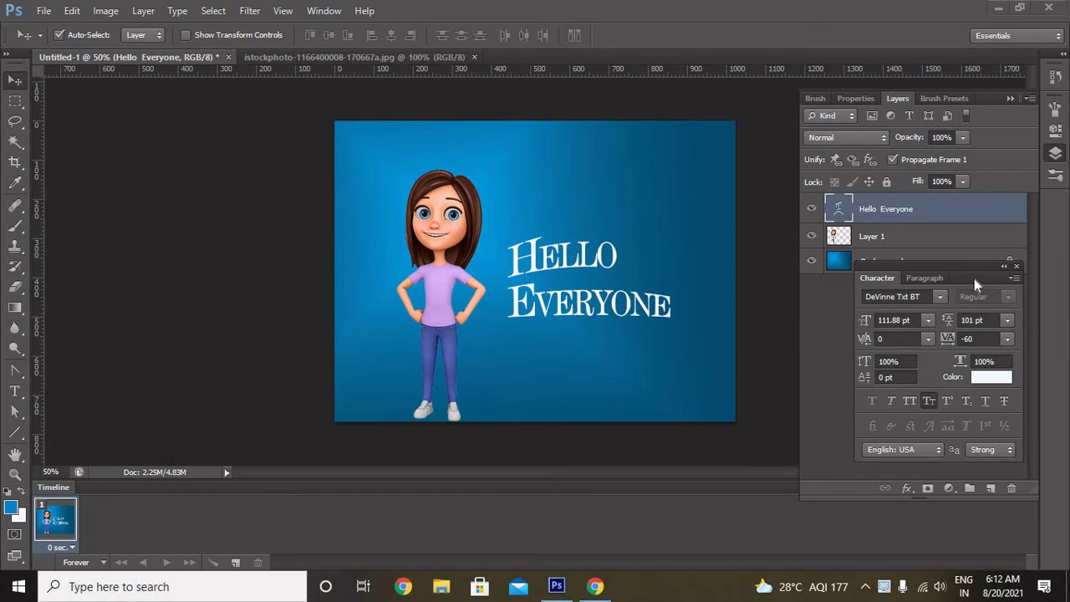
left_click_drag(971, 274, 967, 335)
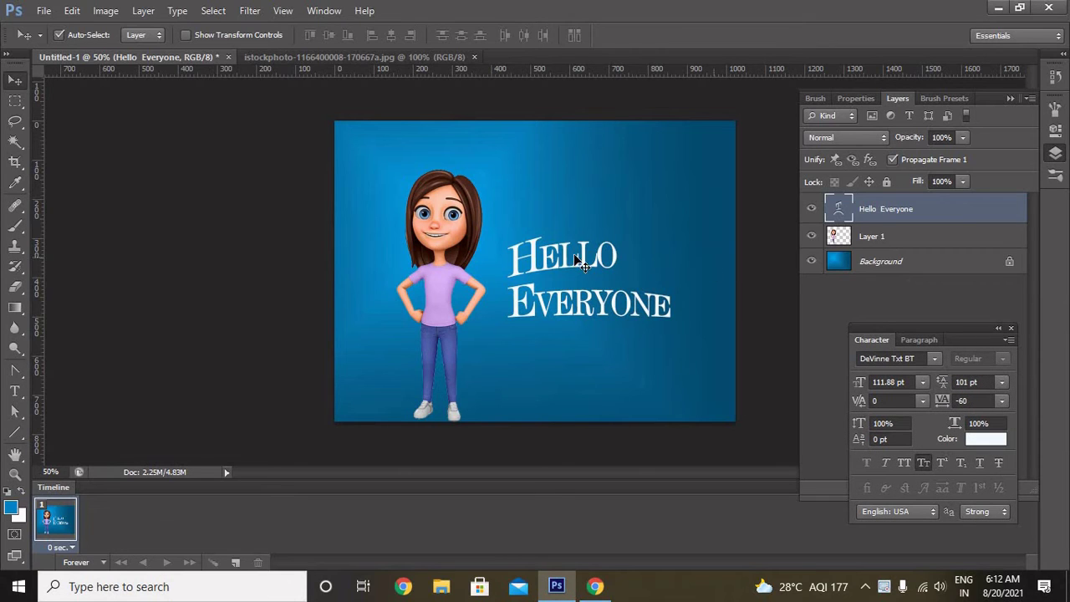
left_click(44, 11)
Step: Open the rodion-kutsaev cloudy sky photo from the sample img folder
left_click(59, 44)
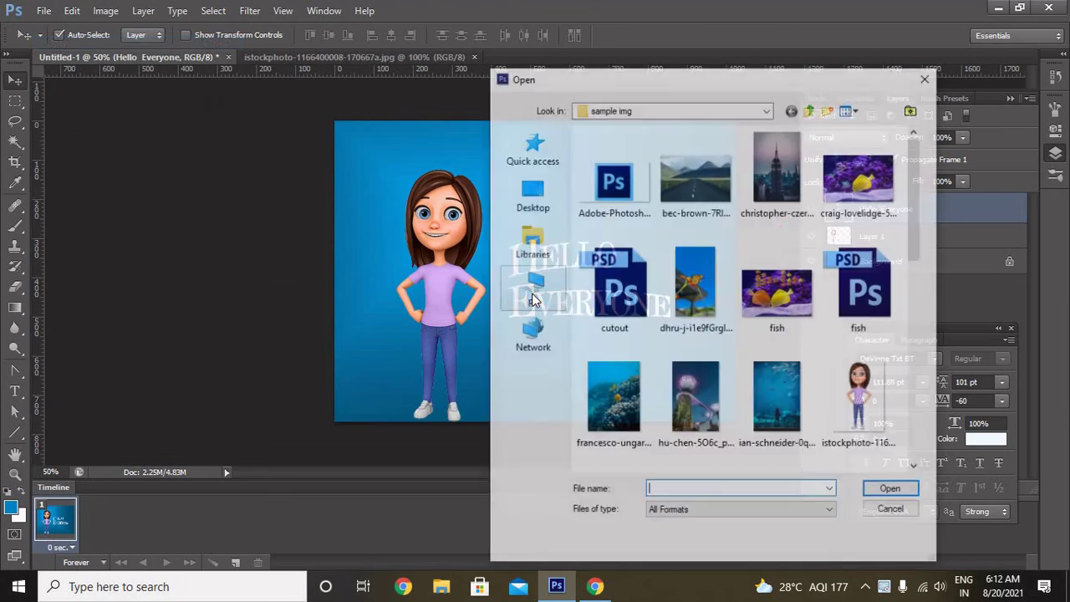
scroll(724, 241, "down", 3)
scroll(725, 242, "down", 2)
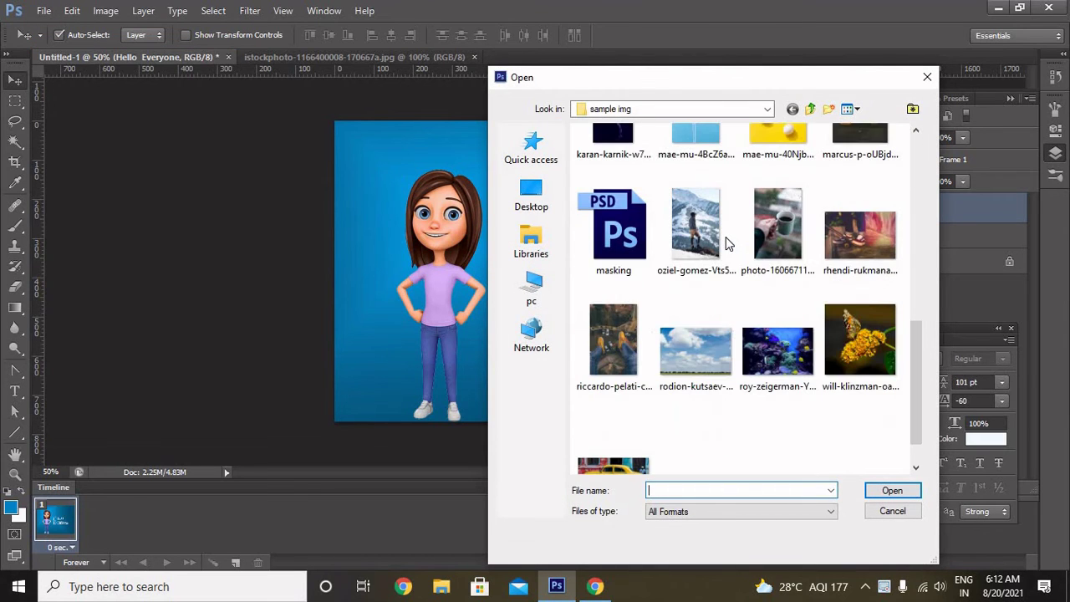
left_click(711, 340)
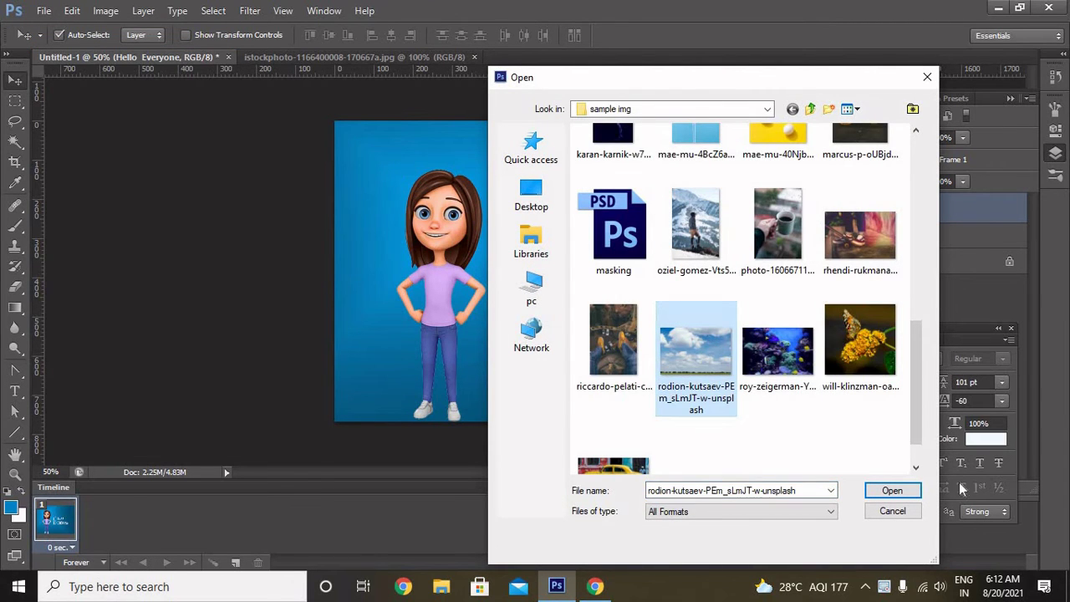
left_click(892, 491)
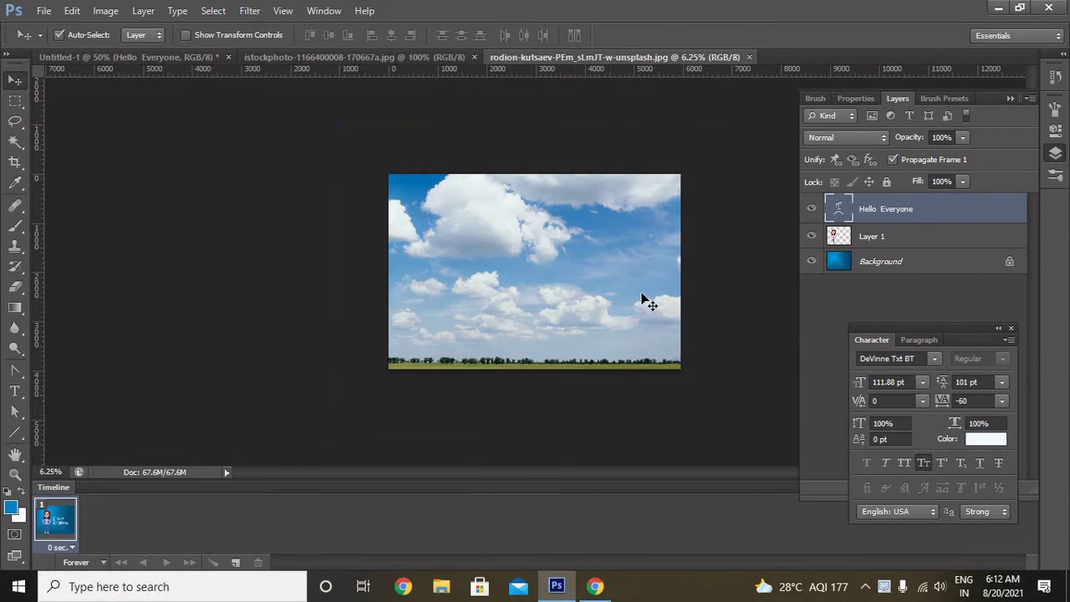
Step: Drag the sky photo into Untitled-1 as Layer 2 and close its window
left_click_drag(569, 57, 528, 210)
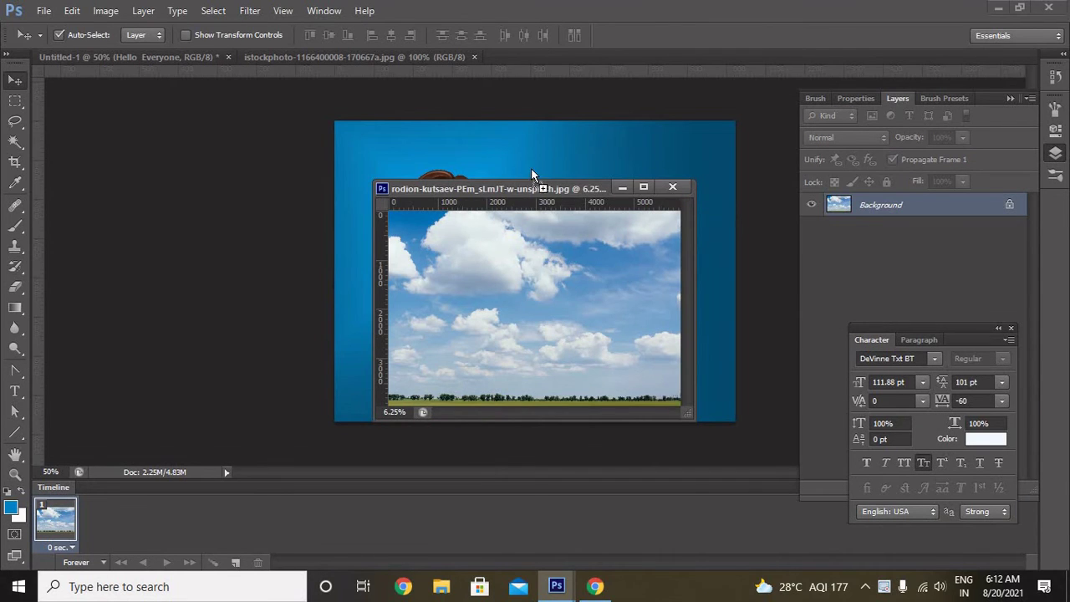
left_click_drag(528, 211, 532, 159)
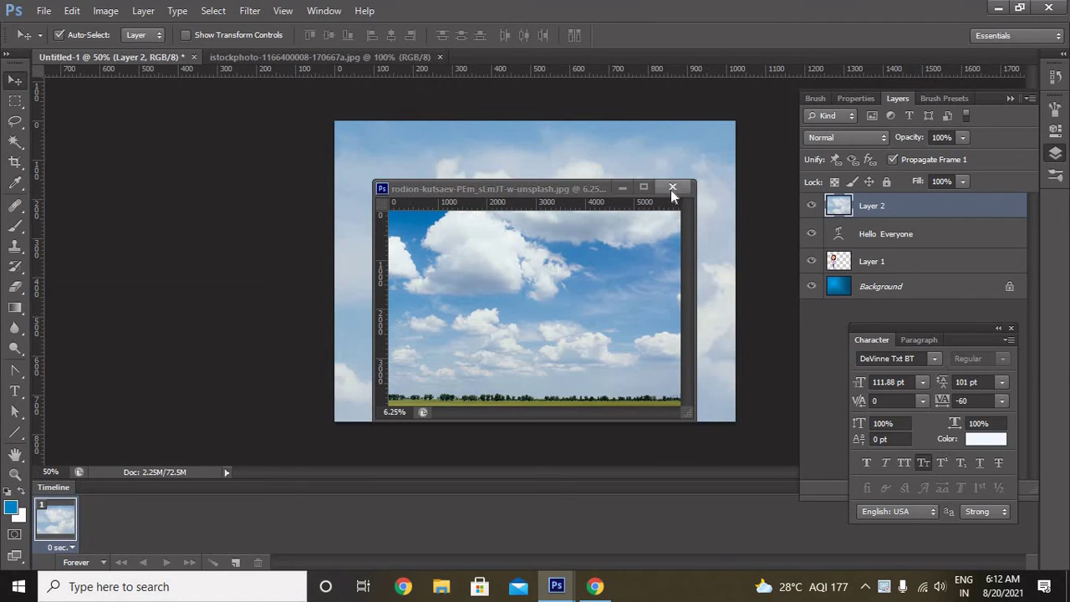
left_click(671, 188)
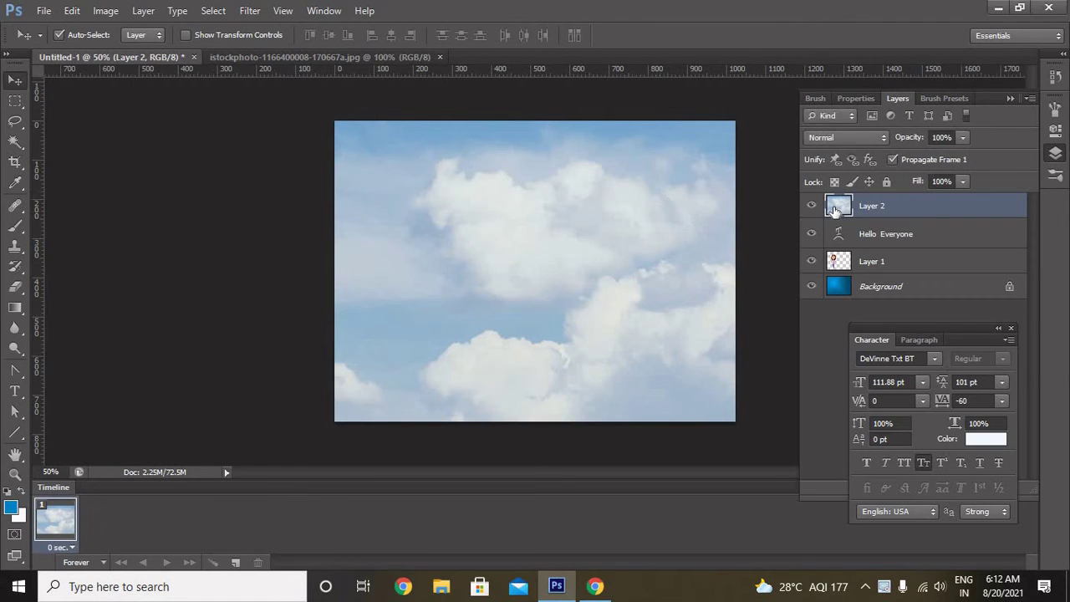
Step: Move the cloud layer beneath the girl and text, then roughly scale and position it
left_click(816, 206)
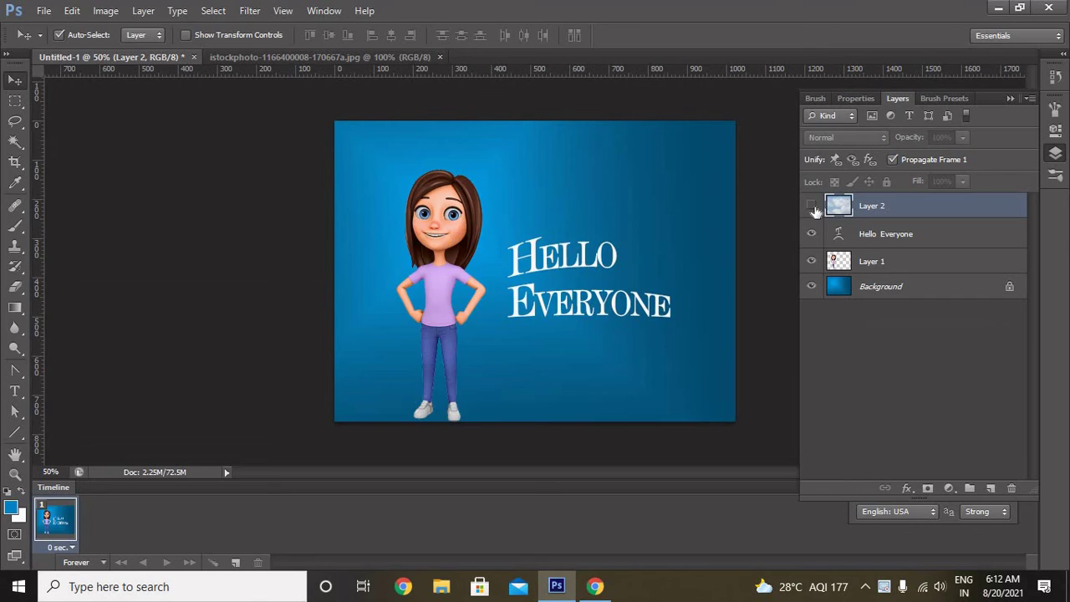
left_click_drag(867, 210, 871, 276)
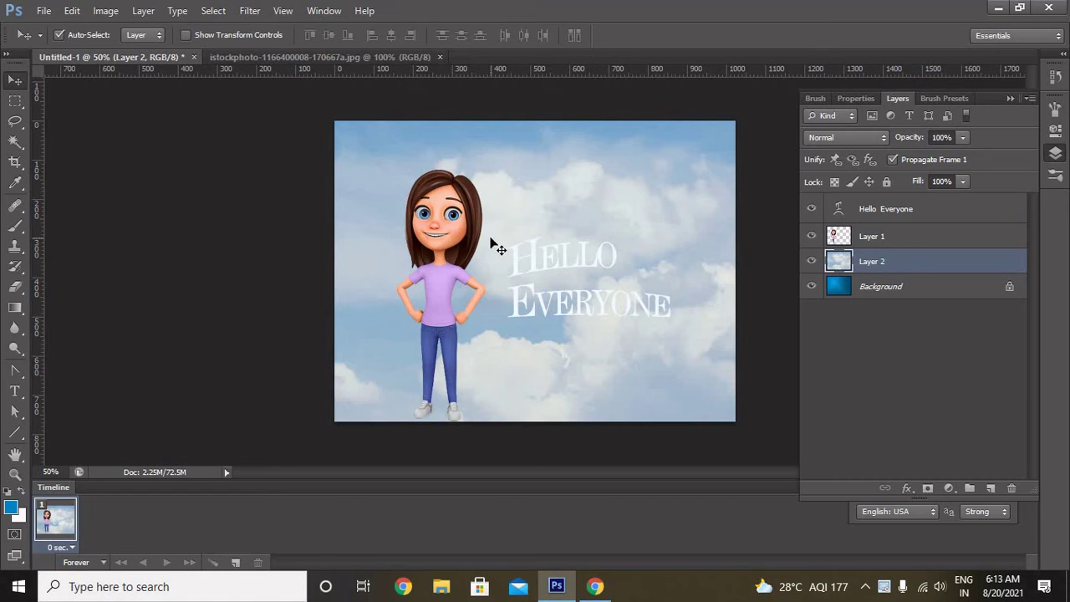
key("ctrl+t")
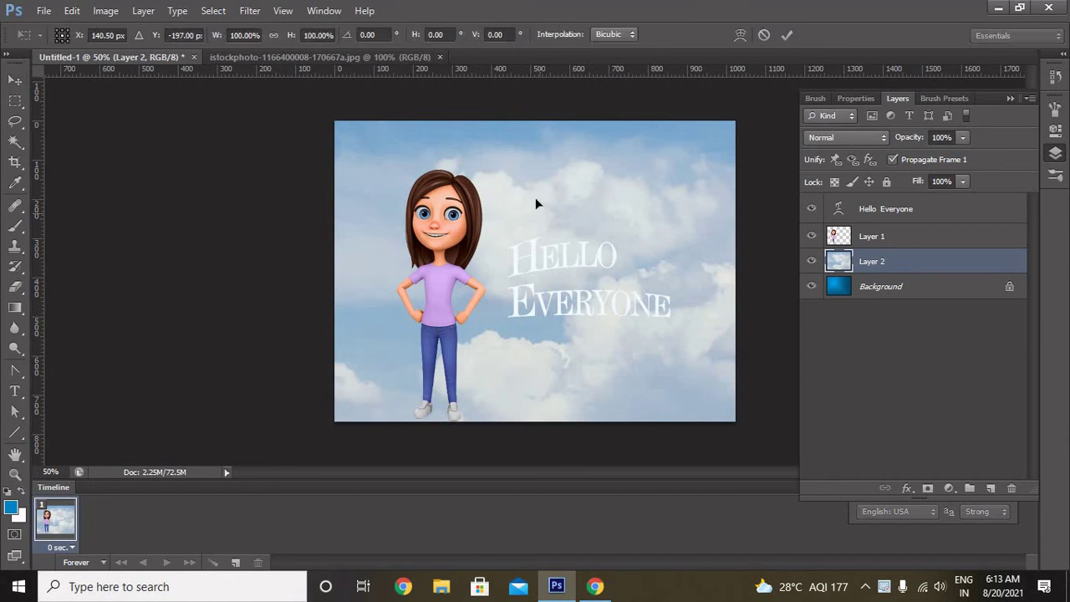
mouse_move(539, 182)
left_mouse_down()
mouse_move(680, 234)
mouse_move(595, 193)
mouse_move(601, 184)
mouse_move(637, 215)
mouse_move(714, 237)
mouse_move(647, 262)
mouse_move(671, 303)
mouse_move(673, 250)
mouse_move(676, 304)
left_mouse_up()
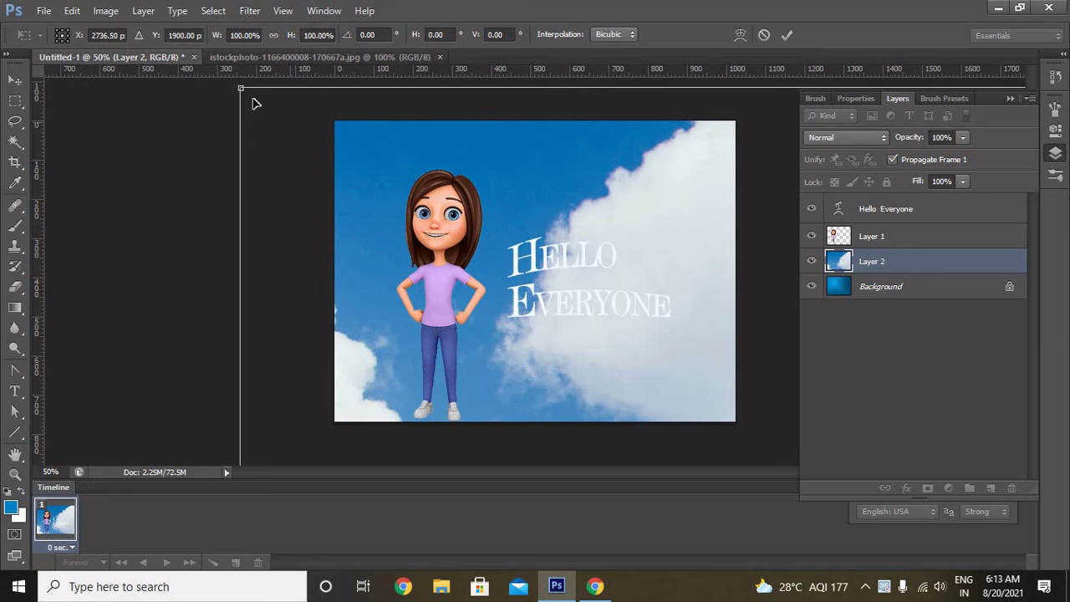
mouse_move(243, 92)
left_mouse_down()
mouse_move(601, 301)
mouse_move(677, 376)
mouse_move(669, 343)
mouse_move(306, 131)
mouse_move(595, 311)
left_mouse_up()
left_click_drag(654, 397, 361, 136)
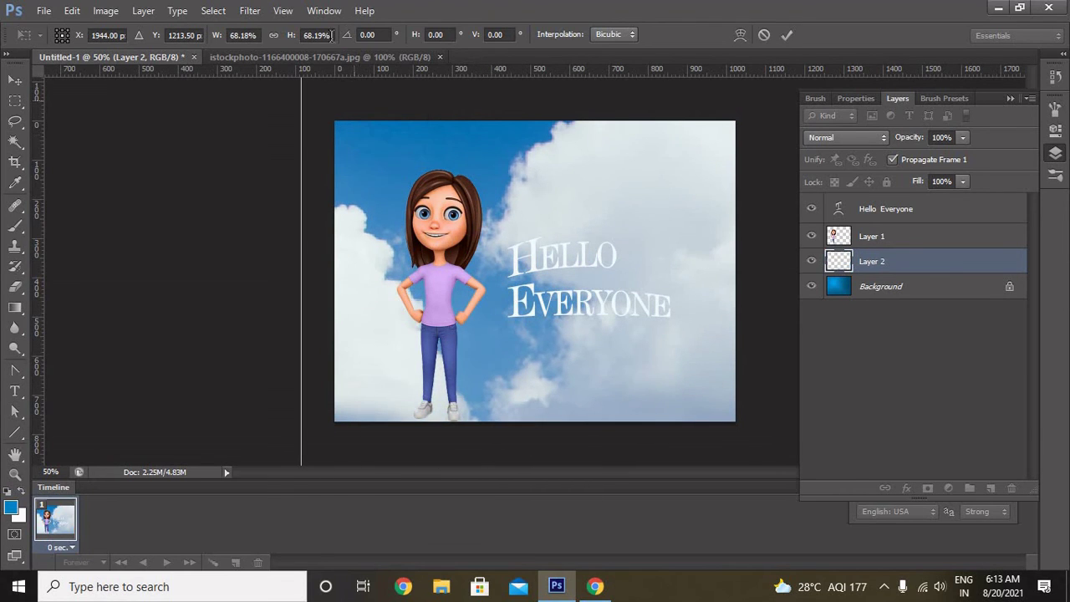
Step: Set the cloud layer's width and height to 30% and move it back onto the canvas
left_click_drag(311, 34, 302, 34)
type("30")
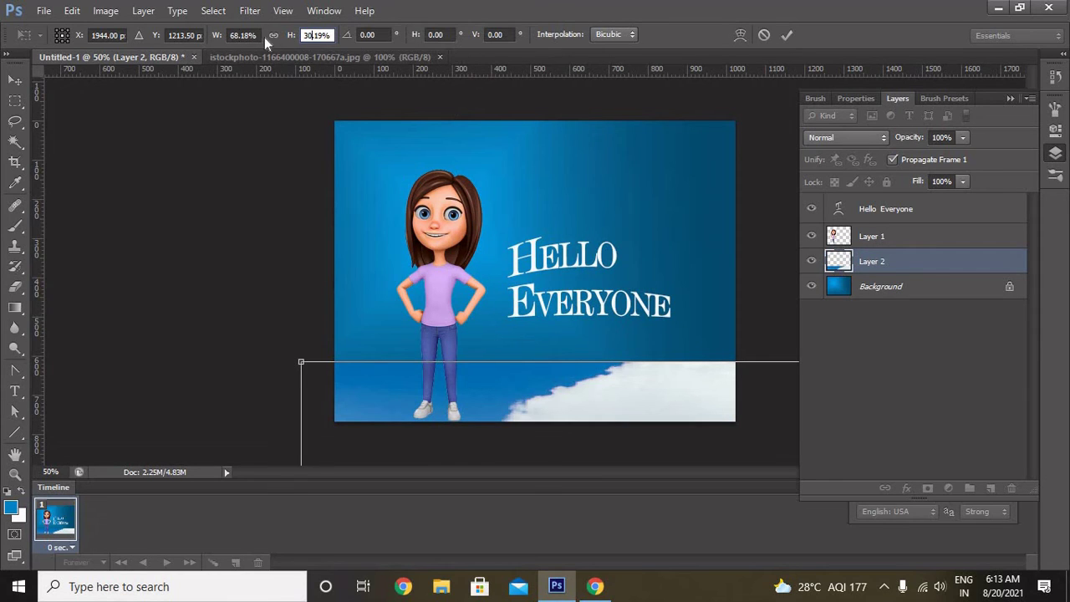
left_click_drag(238, 35, 227, 40)
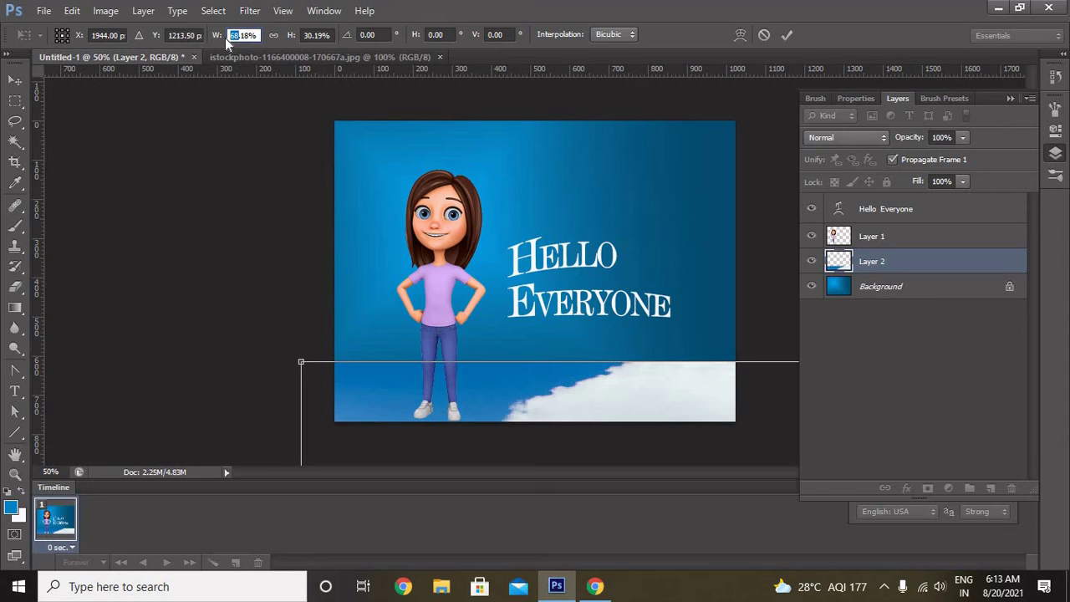
type("30")
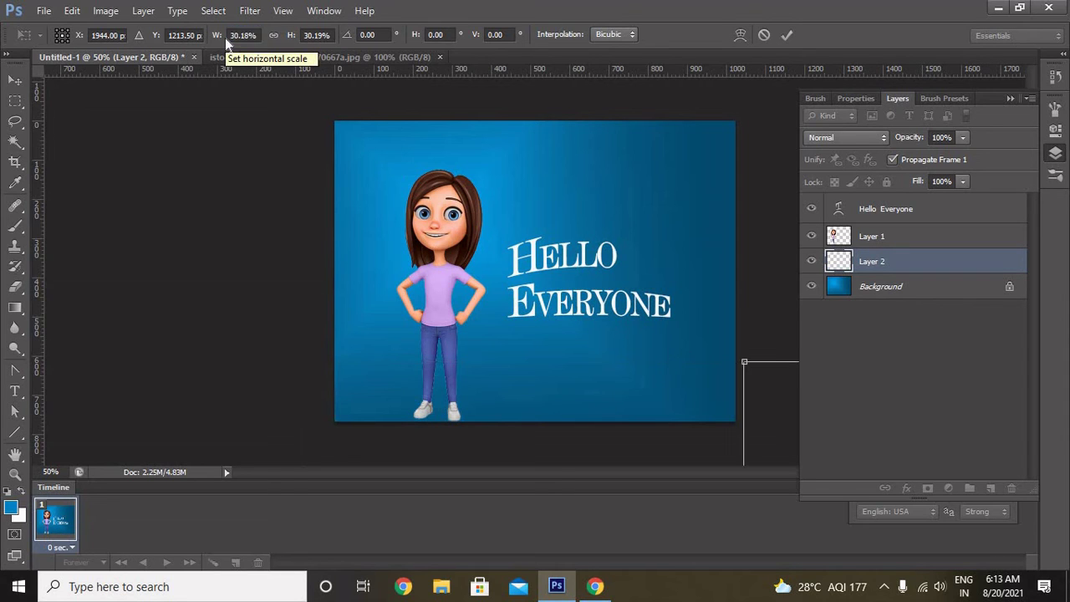
mouse_move(786, 445)
left_mouse_down()
mouse_move(339, 151)
mouse_move(296, 144)
left_mouse_up()
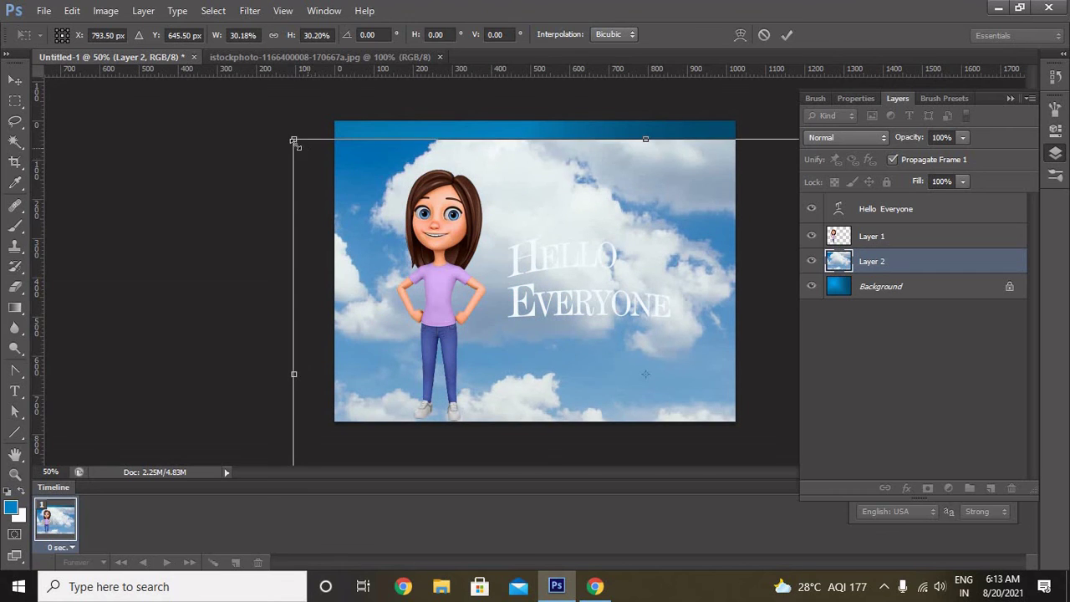
Step: Stretch the cloud photo to cover the whole canvas and commit the transform
left_click_drag(458, 277, 685, 425)
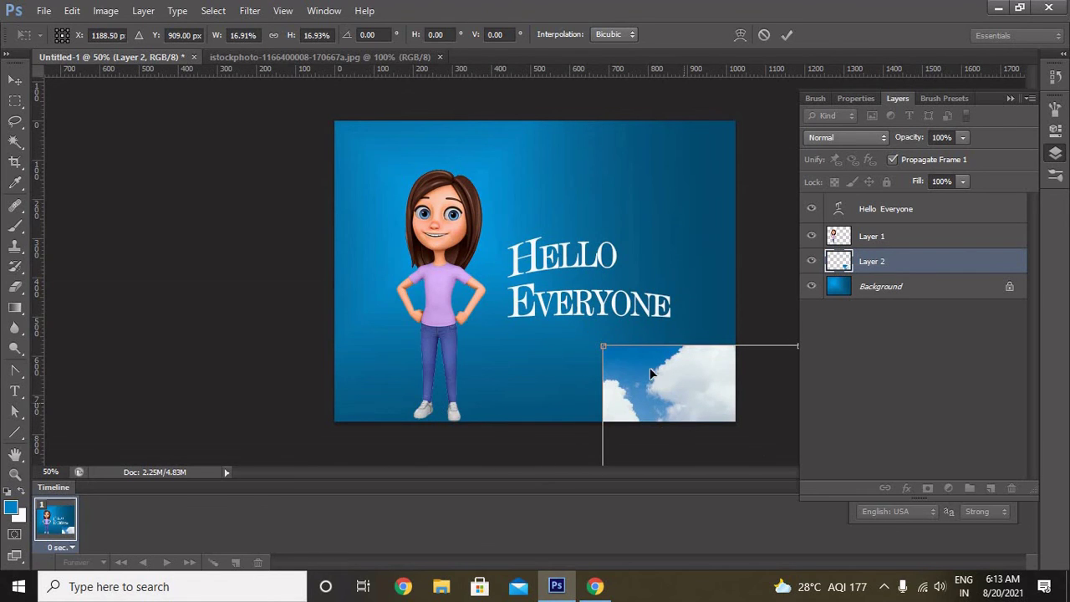
left_click_drag(651, 374, 418, 173)
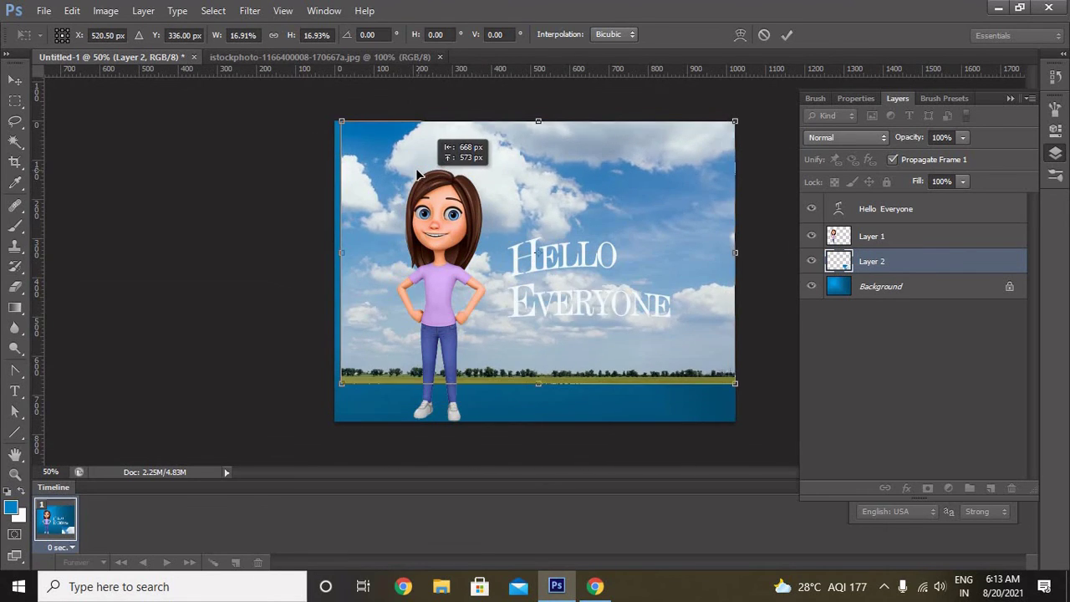
left_click_drag(417, 174, 422, 170)
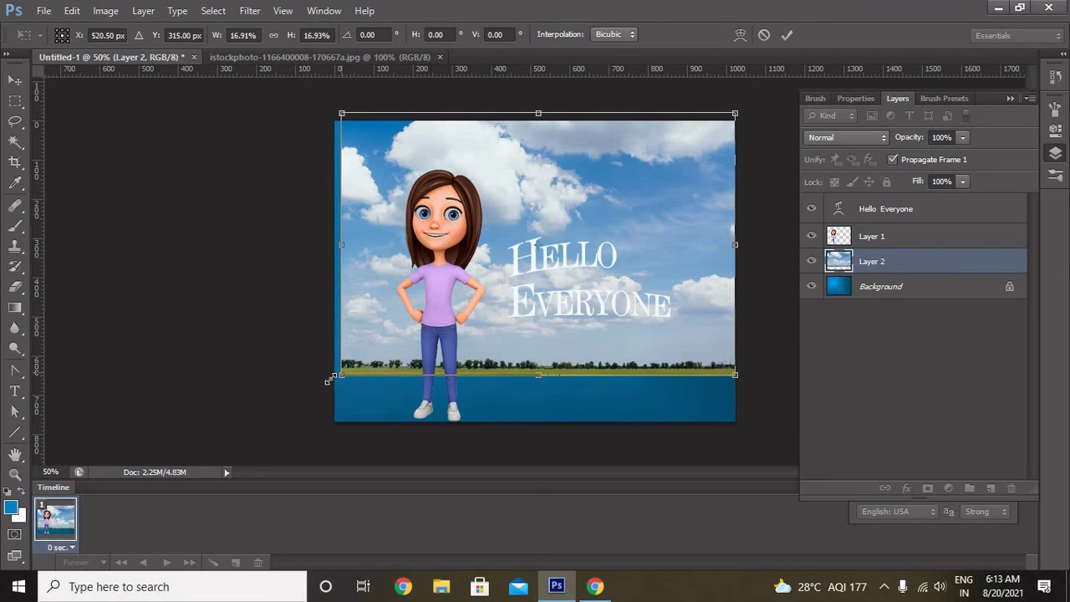
left_click_drag(328, 379, 399, 414)
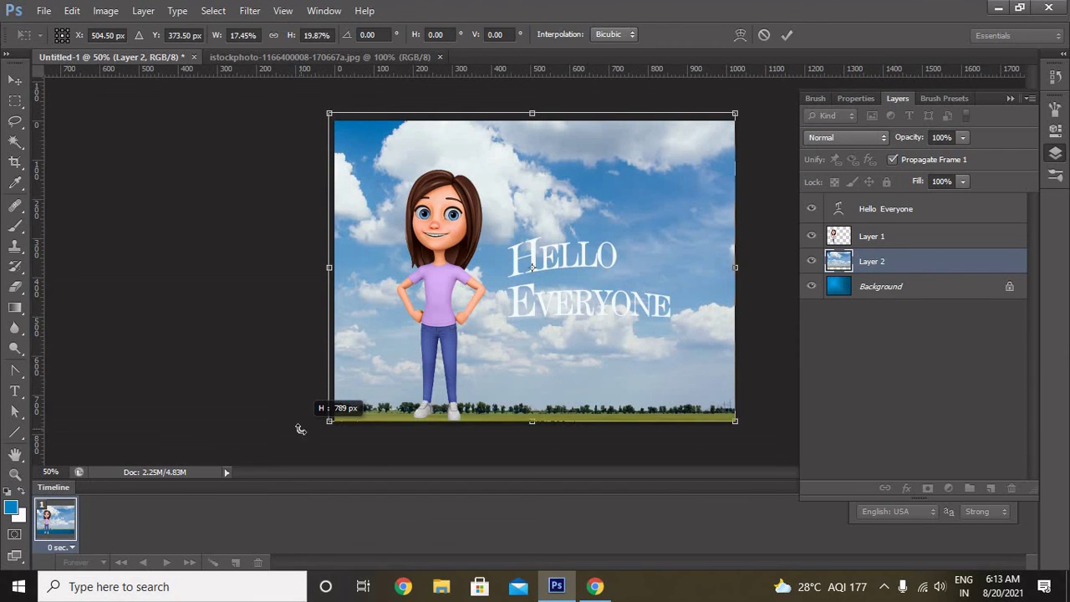
key("ctrl+z")
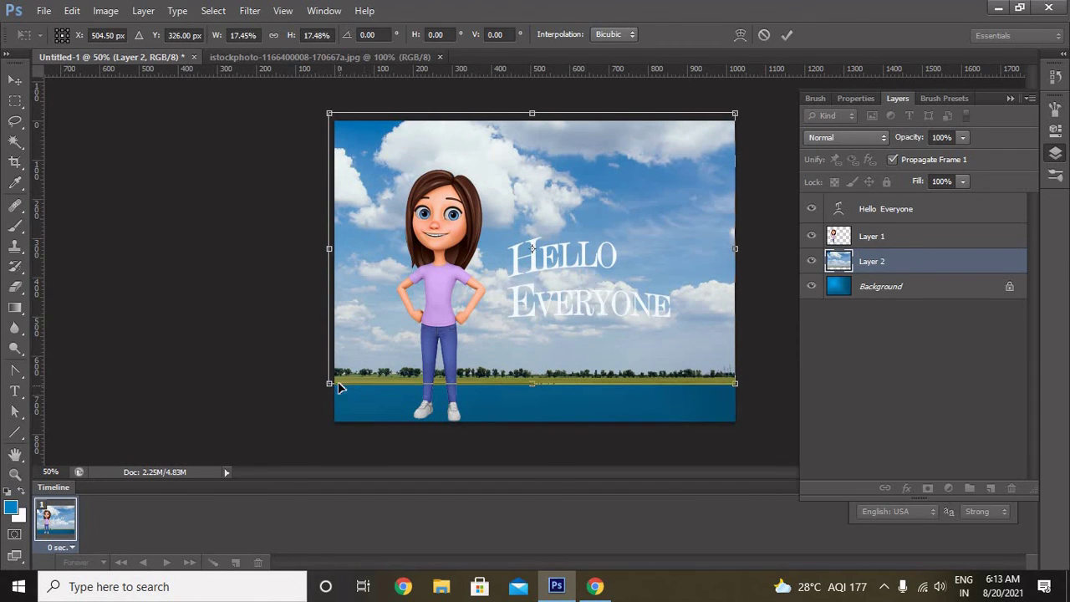
left_click_drag(284, 412, 288, 437)
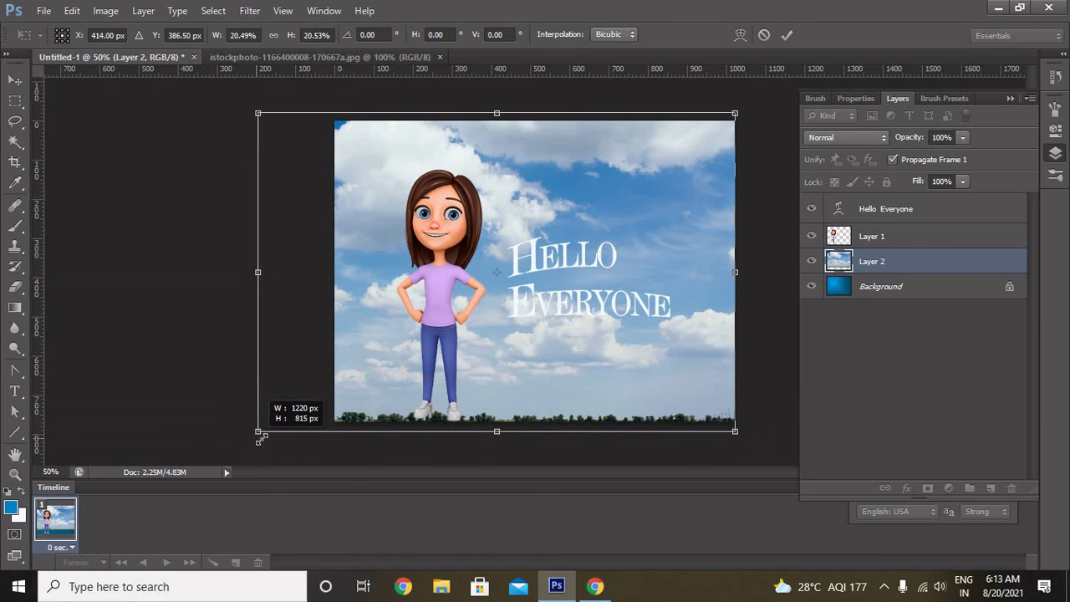
key("Return")
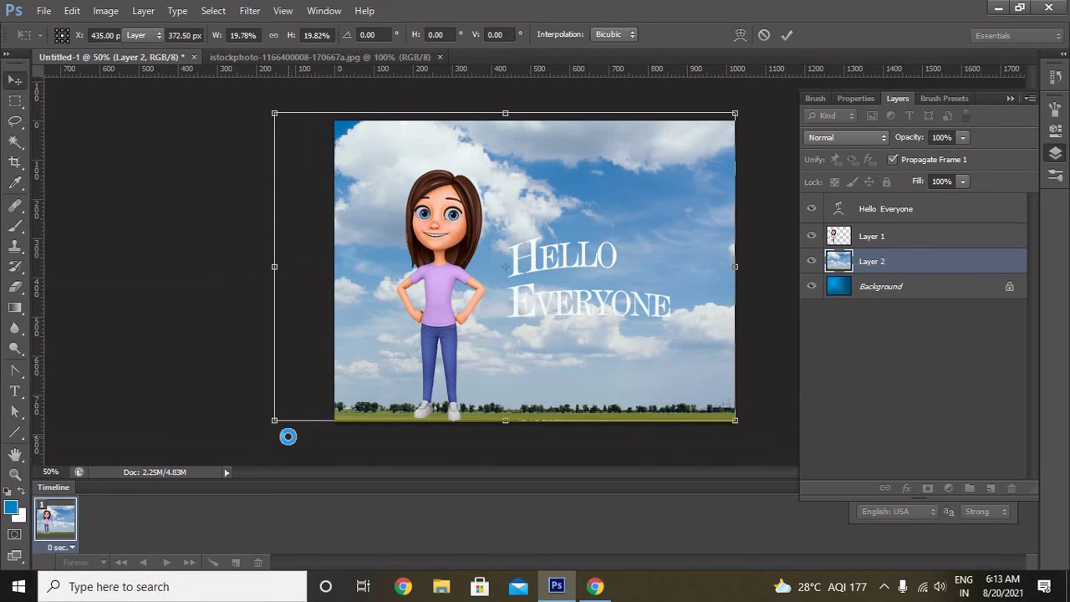
Step: Shrink the cartoon girl to about 62% and move the Hello Everyone text lower
left_click(452, 318)
key("ctrl+t")
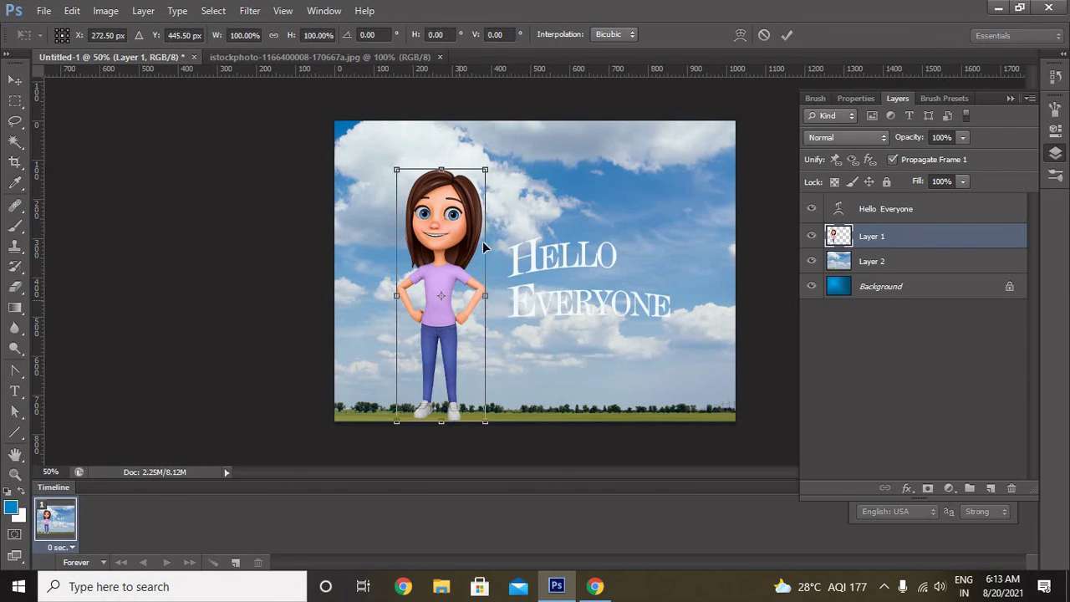
mouse_move(486, 170)
left_mouse_down()
mouse_move(461, 273)
mouse_move(458, 264)
left_mouse_up()
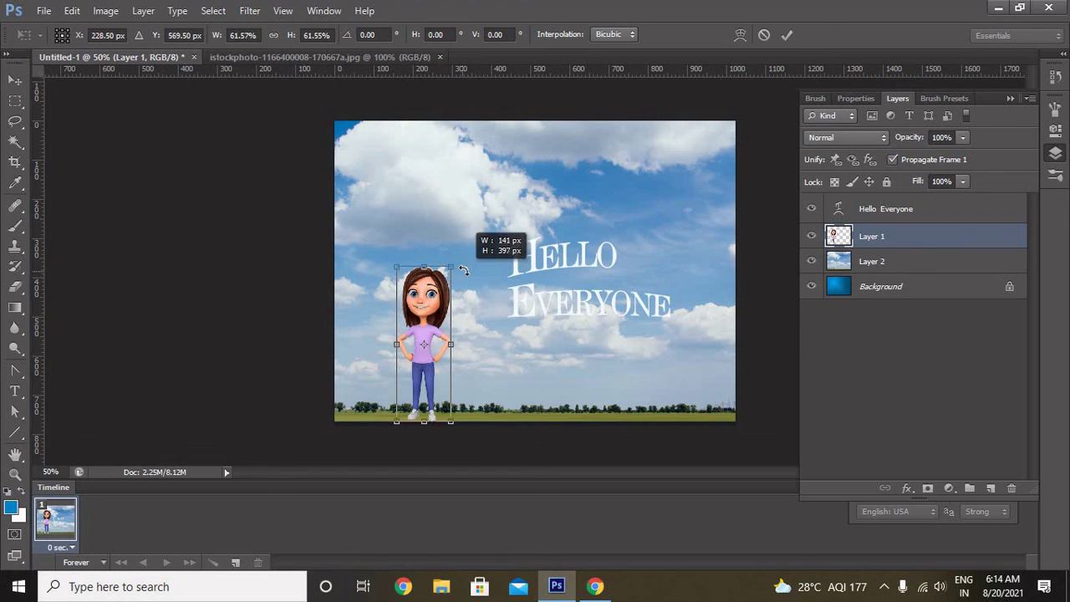
key("Return")
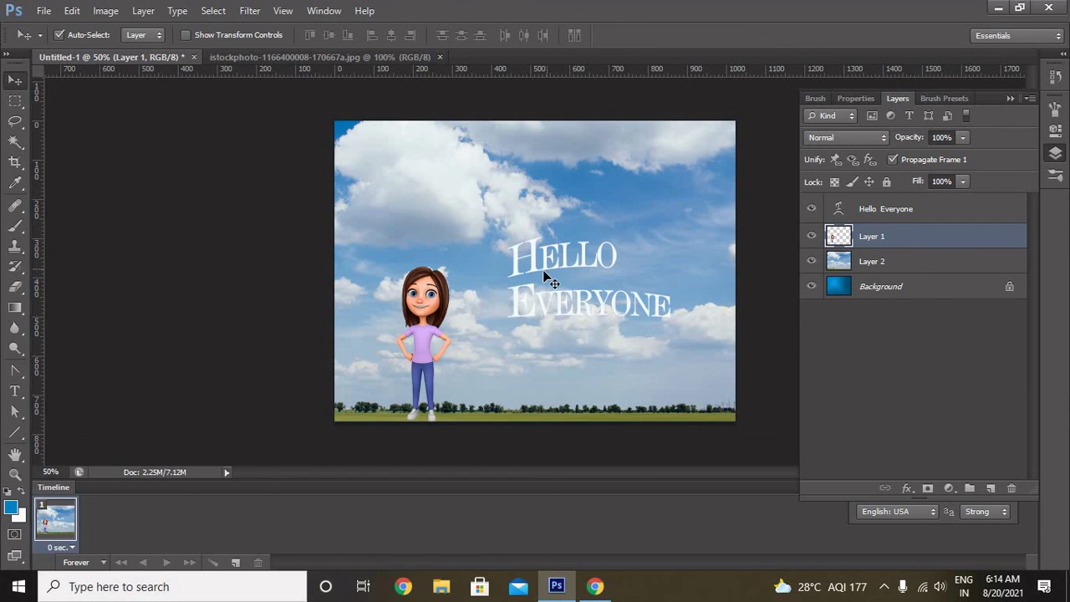
left_click_drag(544, 267, 543, 365)
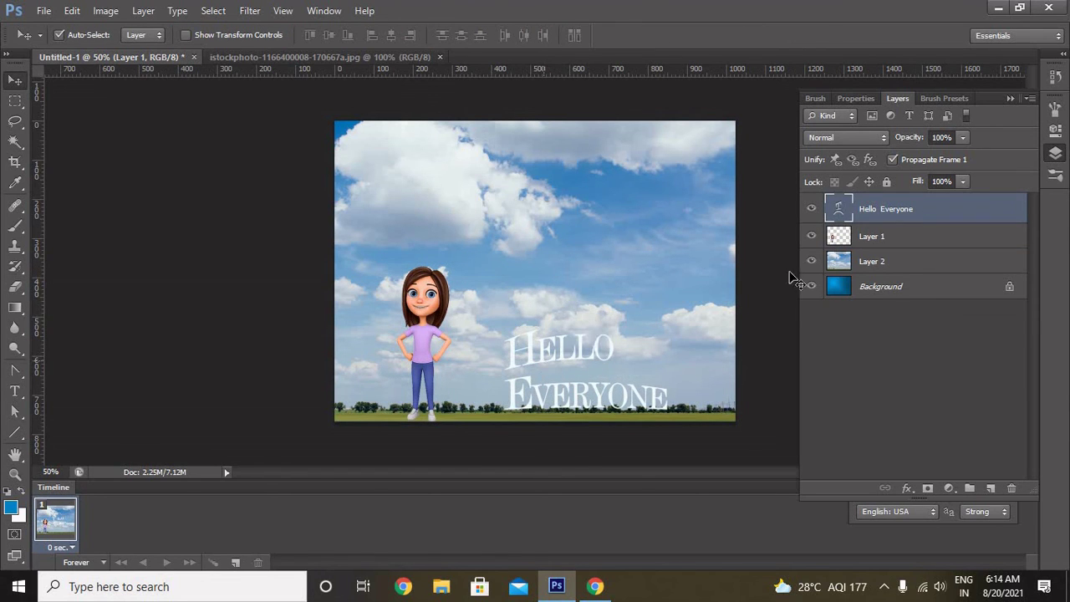
Step: Open the text colour picker and try blue, green and olive hues
double_click(842, 214)
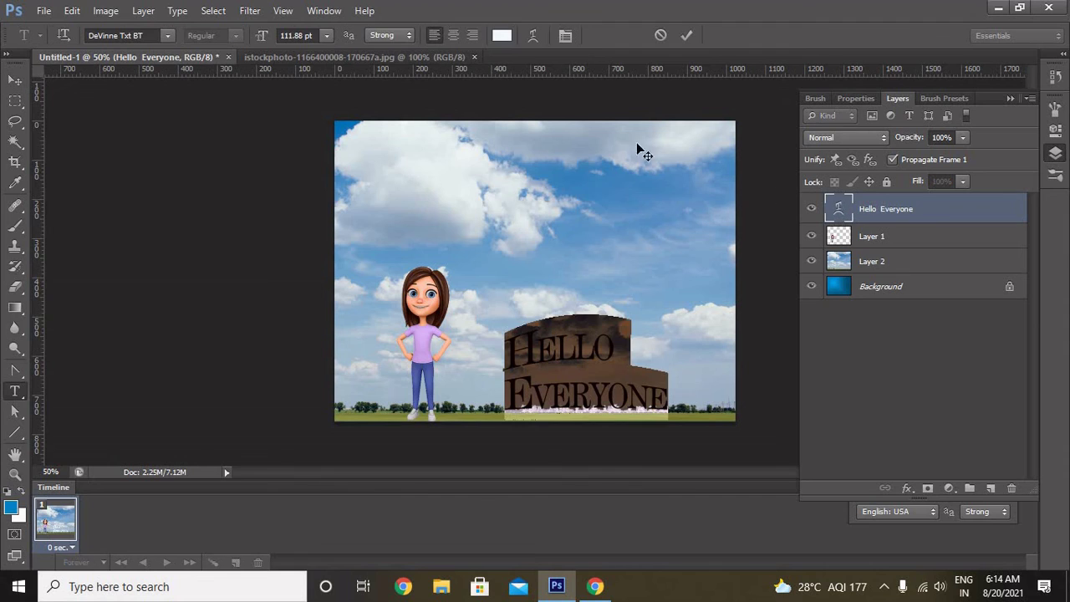
left_click(501, 35)
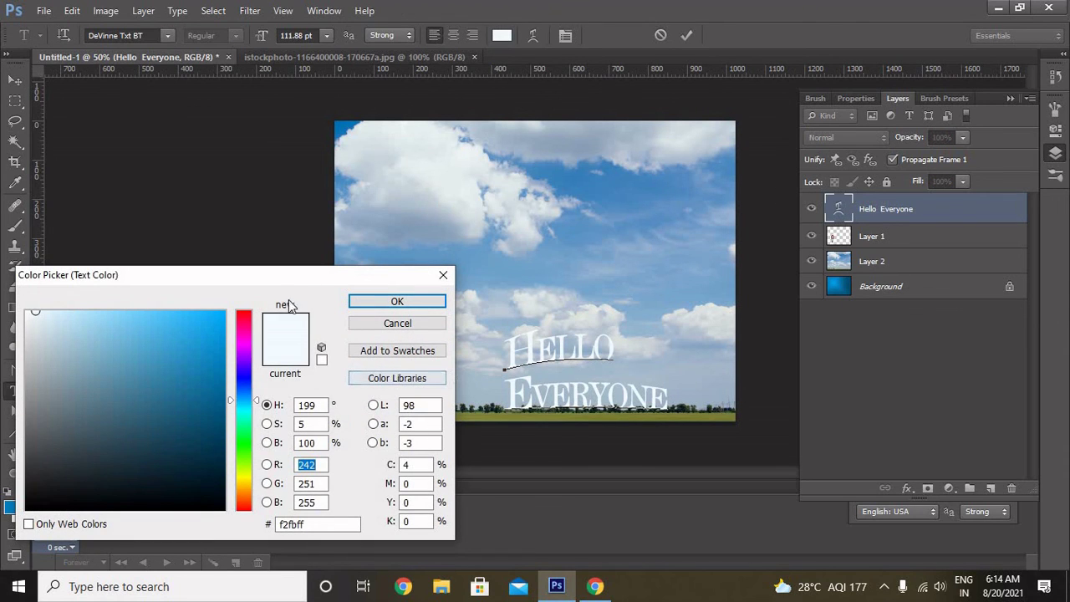
left_click(211, 336)
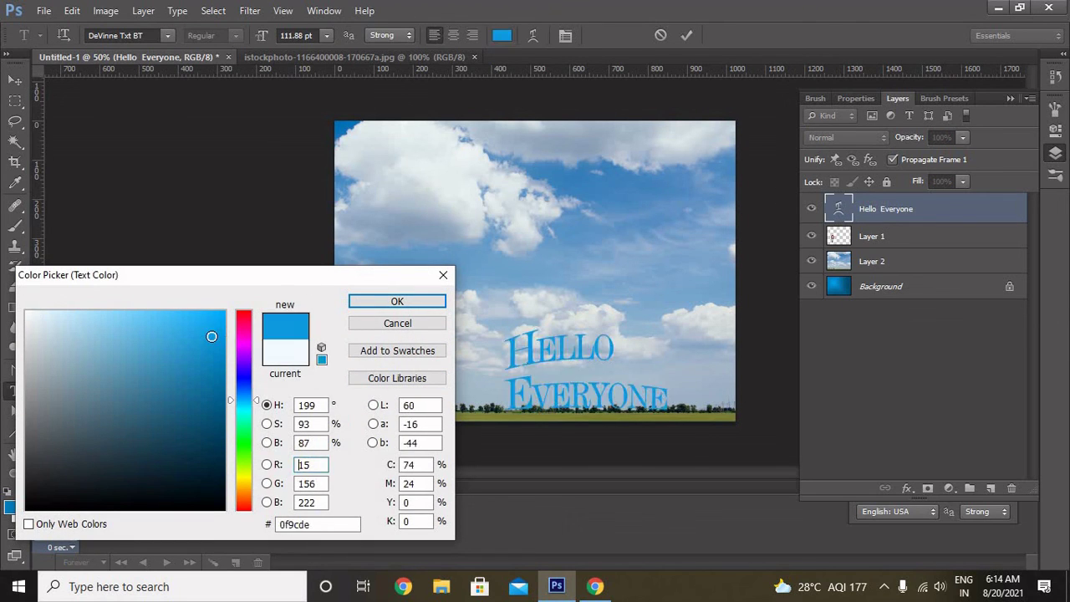
left_click_drag(248, 351, 245, 458)
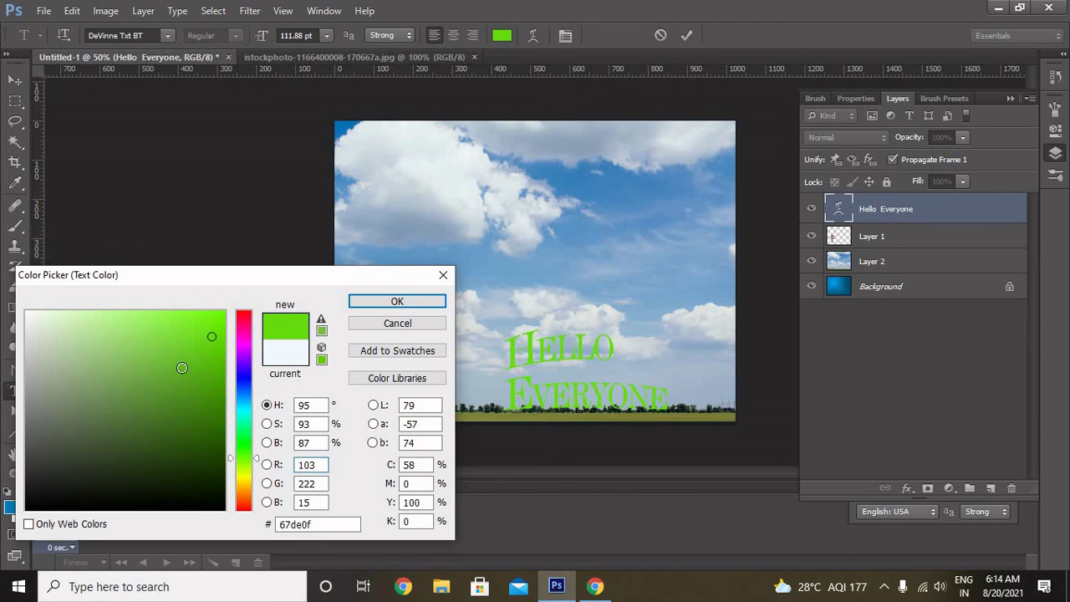
left_click_drag(181, 367, 208, 410)
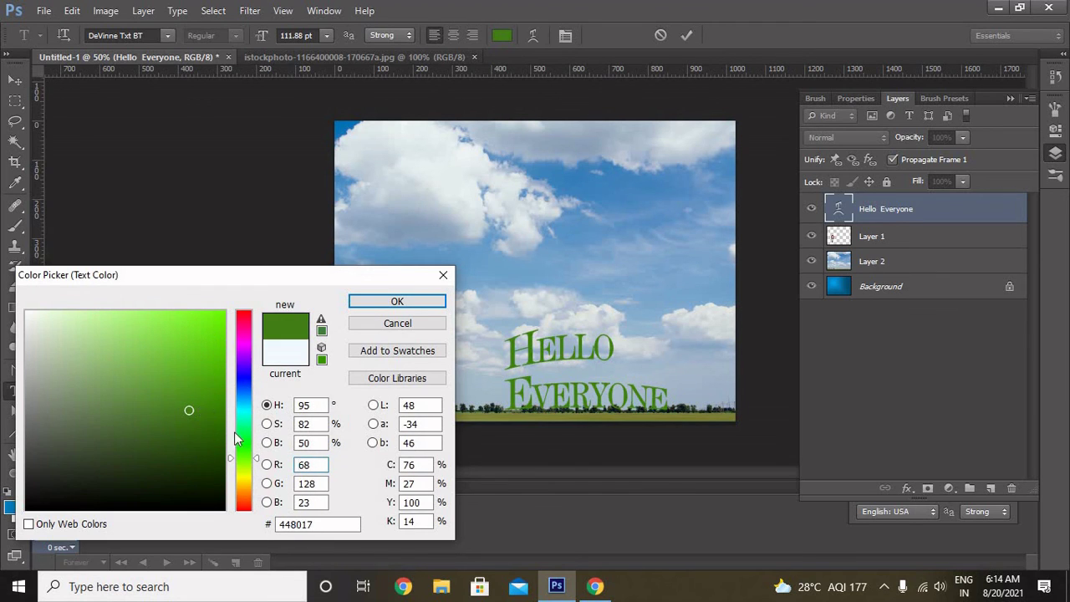
left_click(246, 481)
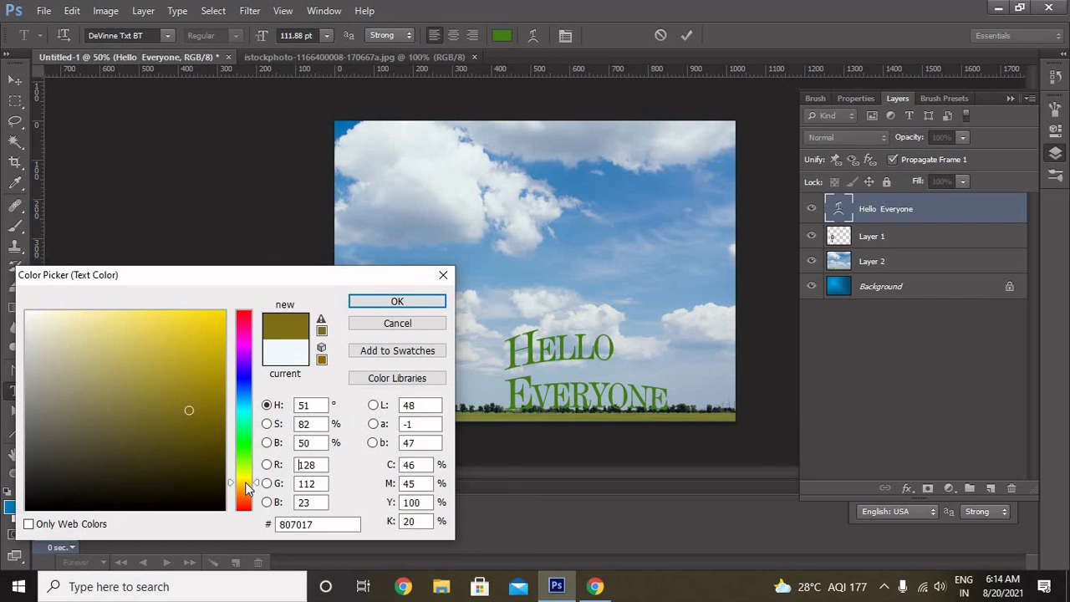
left_click(247, 474)
mouse_move(248, 474)
left_mouse_down()
mouse_move(248, 494)
mouse_move(248, 484)
left_mouse_up()
Step: Settle on burnt orange #ce4a09 for the text and commit the edit
left_click(214, 356)
left_click(218, 318)
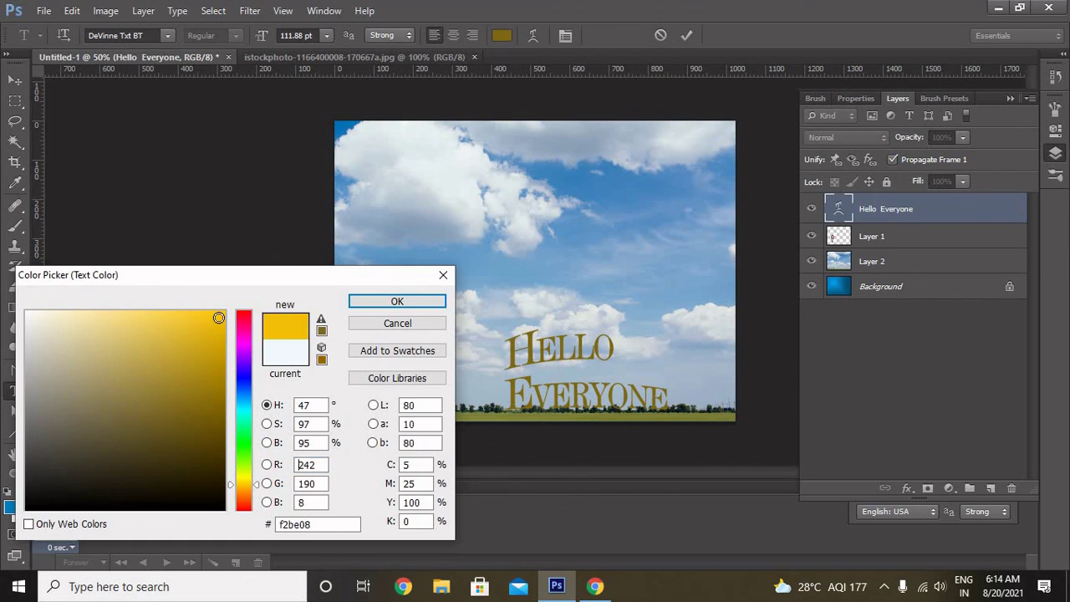
left_click_drag(208, 341, 204, 429)
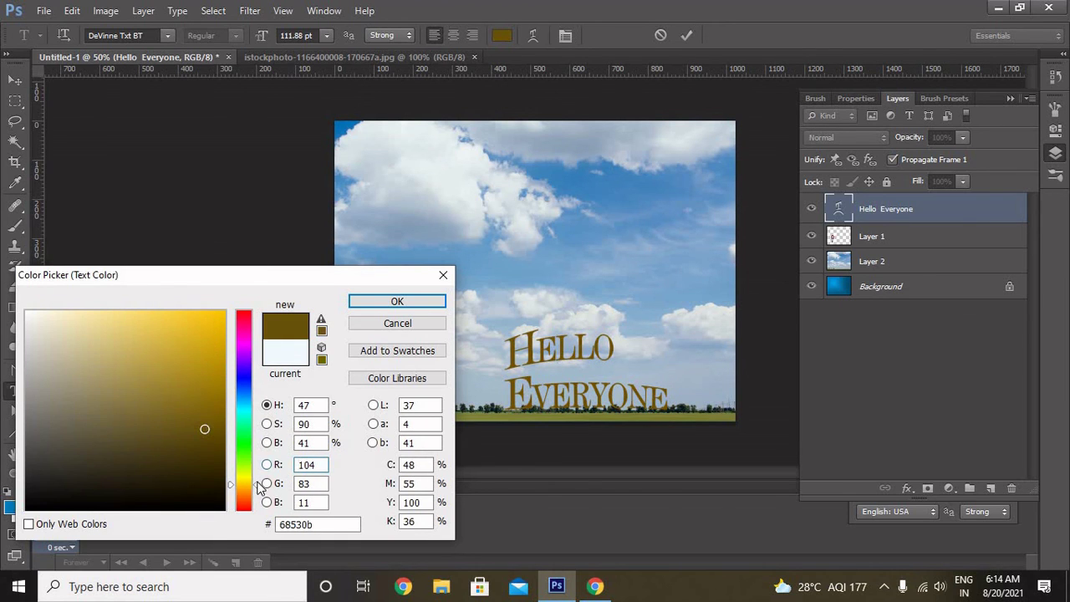
left_click_drag(258, 489, 258, 500)
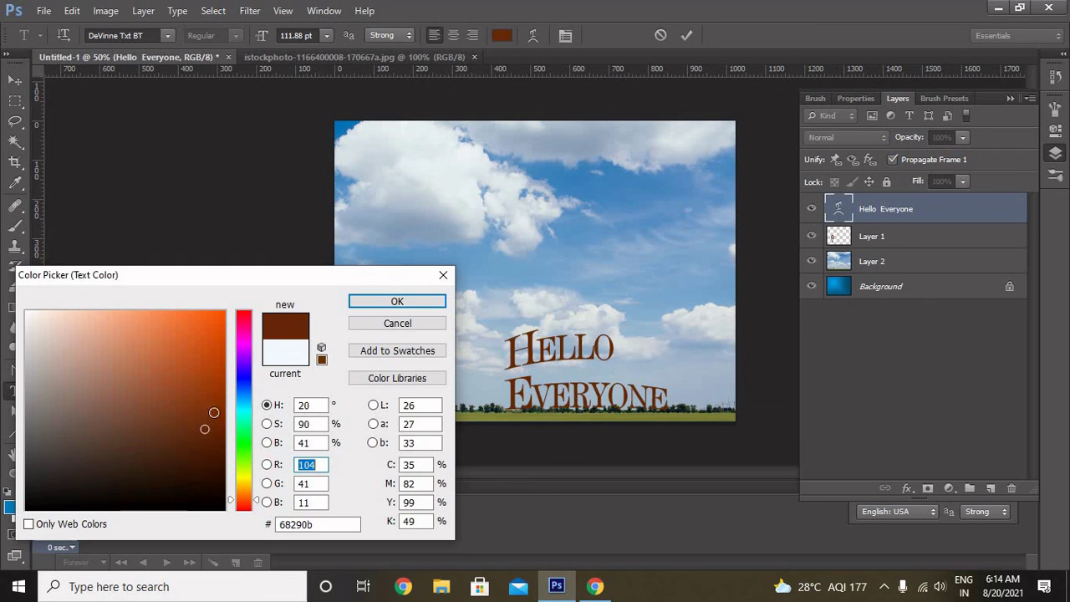
left_click_drag(214, 412, 216, 348)
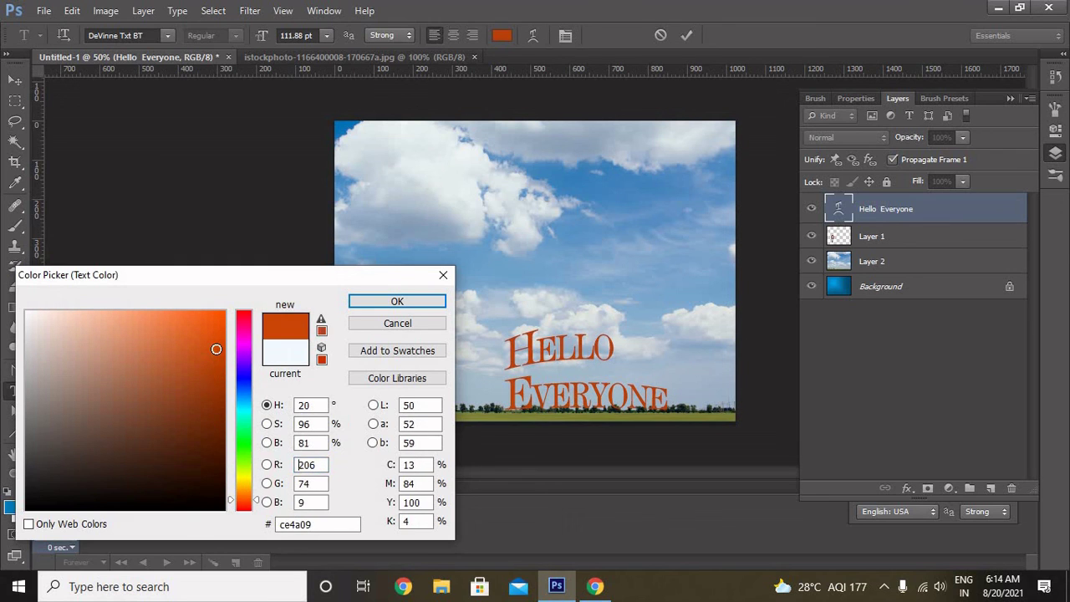
left_click(383, 302)
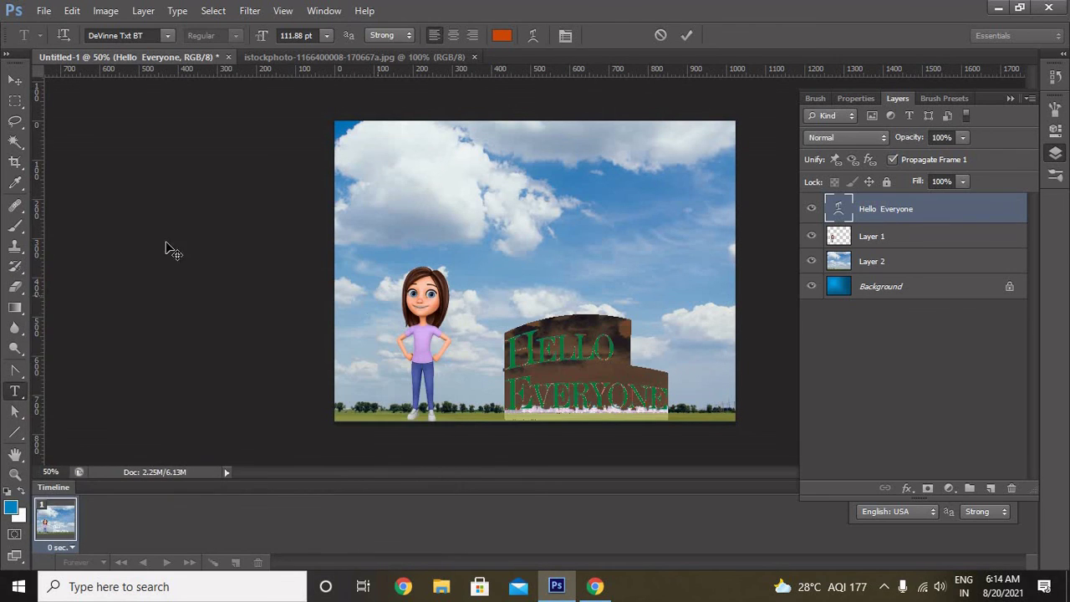
left_click(14, 79)
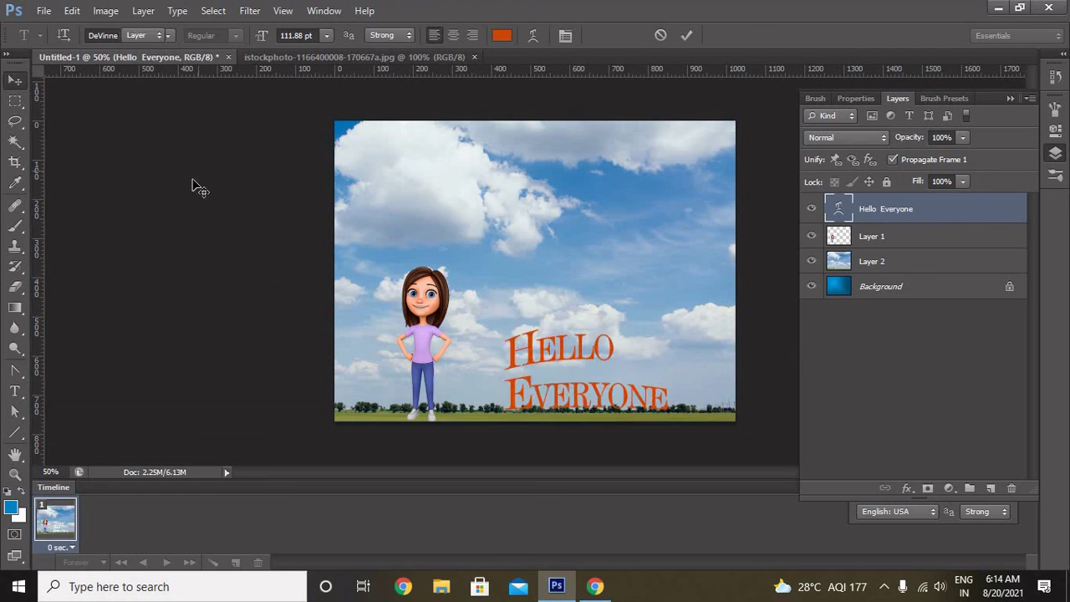
left_click(420, 207)
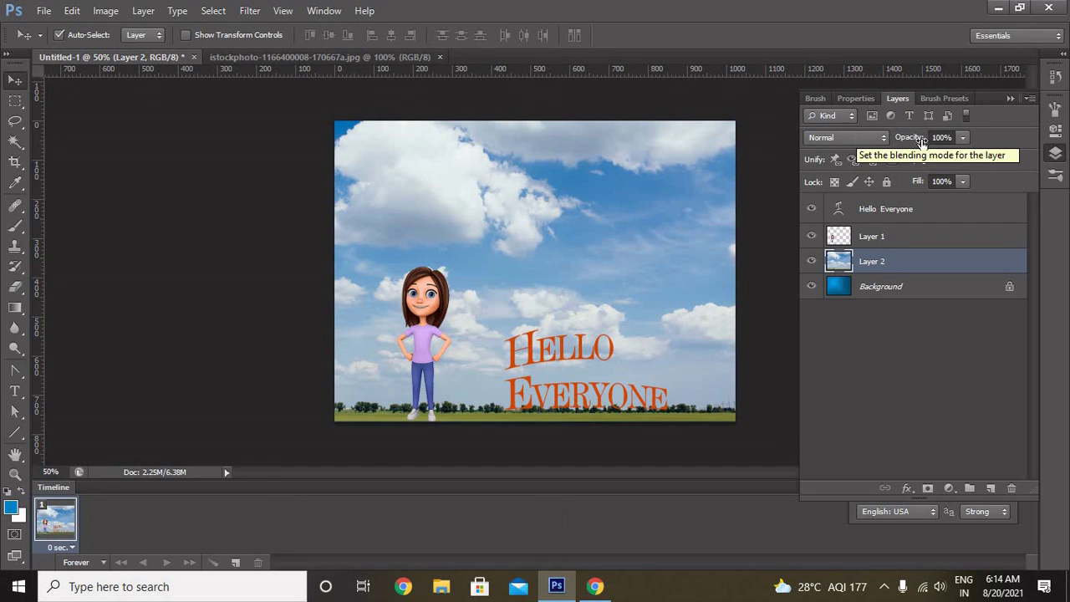
left_click(963, 182)
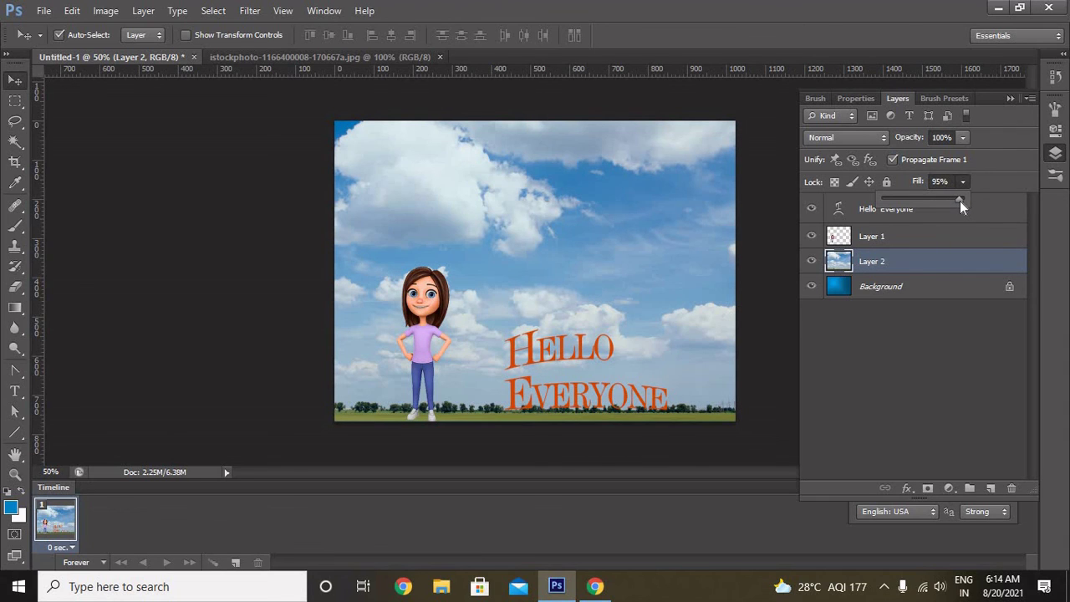
left_click(859, 382)
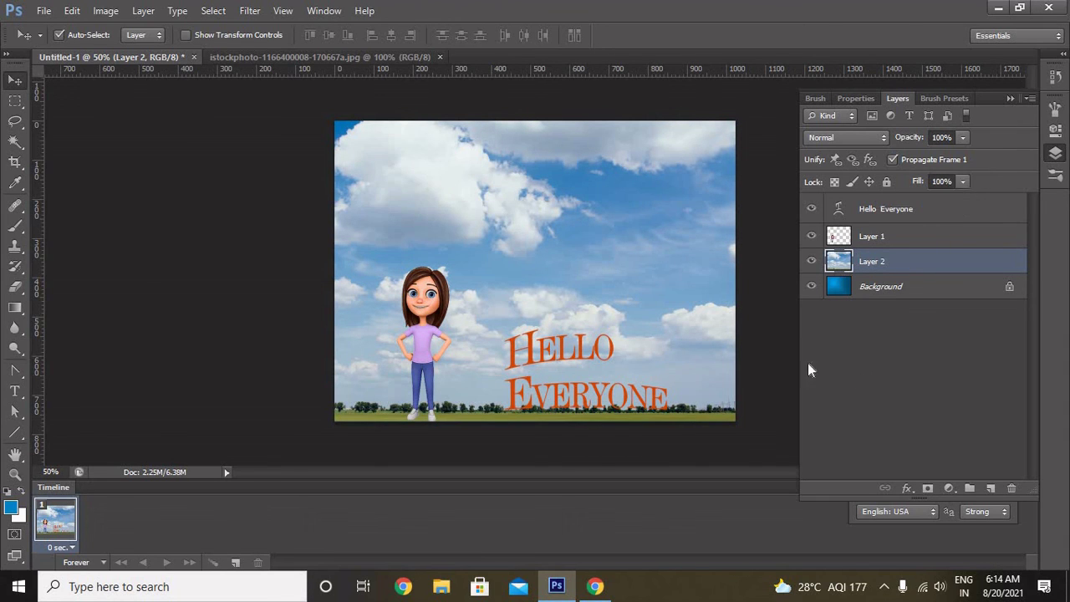
left_click(807, 368)
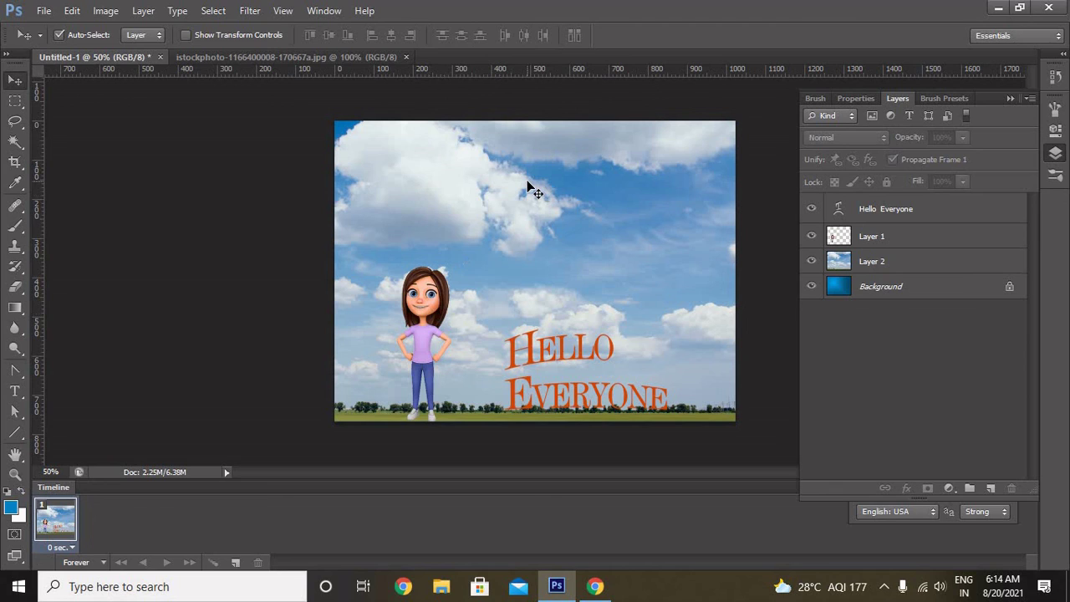